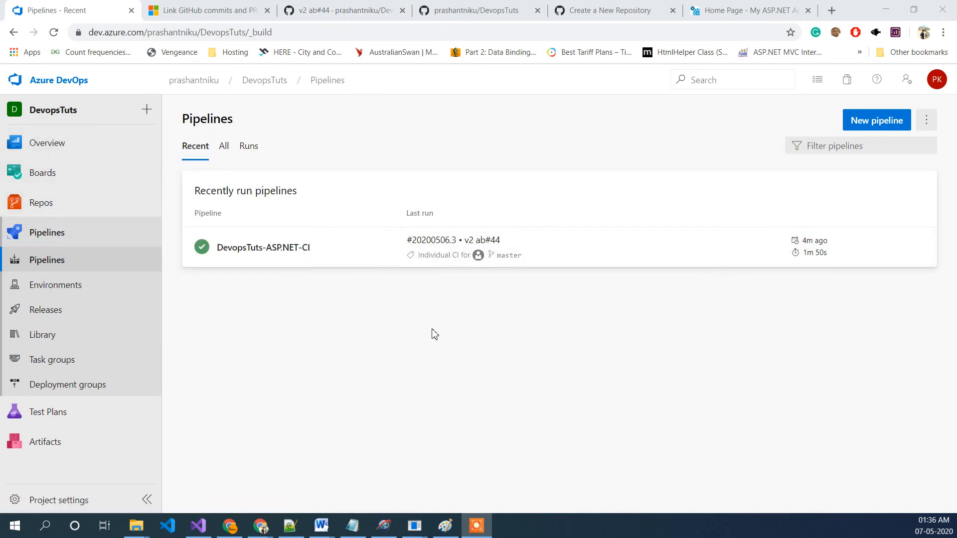
Step: Switch to Visual Studio and open the project's Web.config file in the editor
{"action": "left_click", "coordinate": [198, 525]}
{"action": "left_click", "coordinate": [451, 204]}
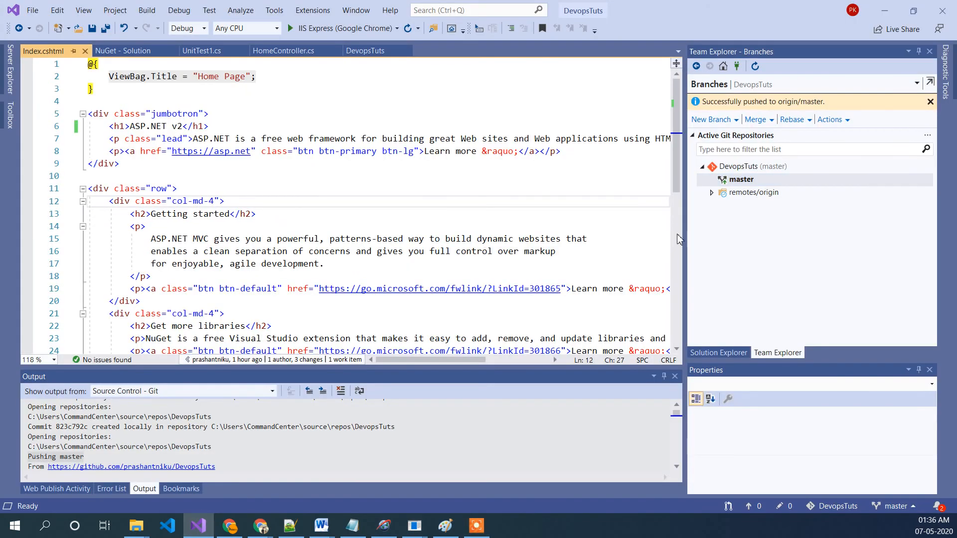
{"action": "left_click", "coordinate": [716, 352]}
{"action": "scroll", "coordinate": [780, 281], "scroll_direction": "down", "scroll_amount": 3}
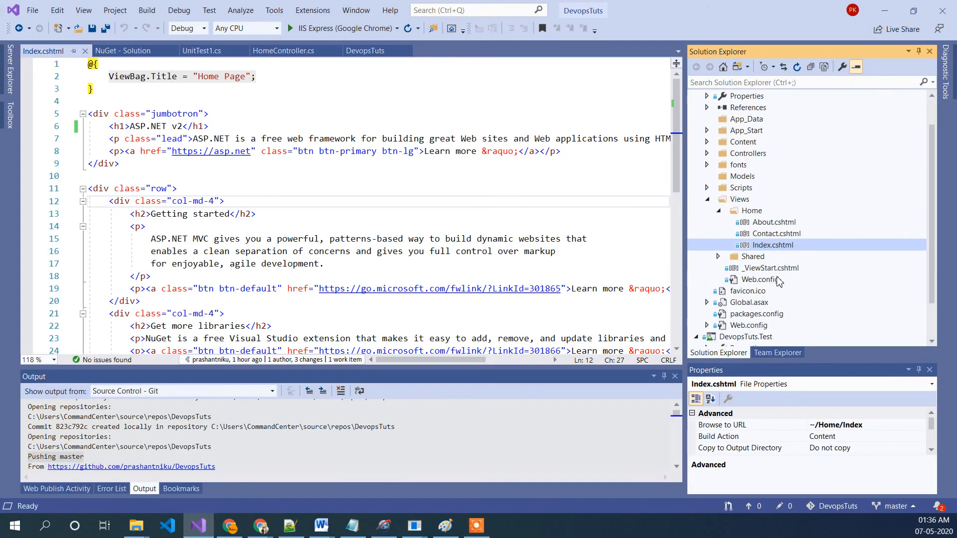
{"action": "left_click", "coordinate": [706, 279]}
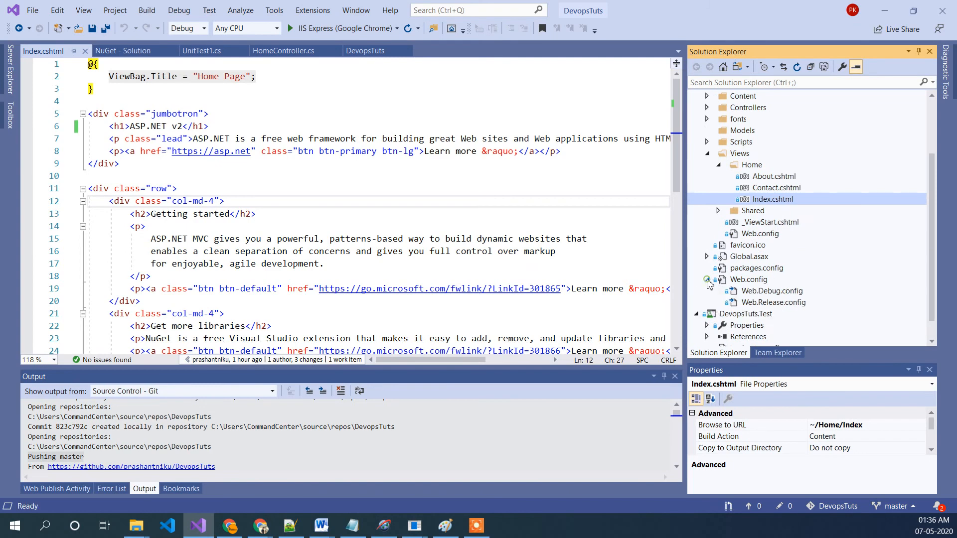
{"action": "double_click", "coordinate": [748, 280]}
{"action": "left_click", "coordinate": [353, 201]}
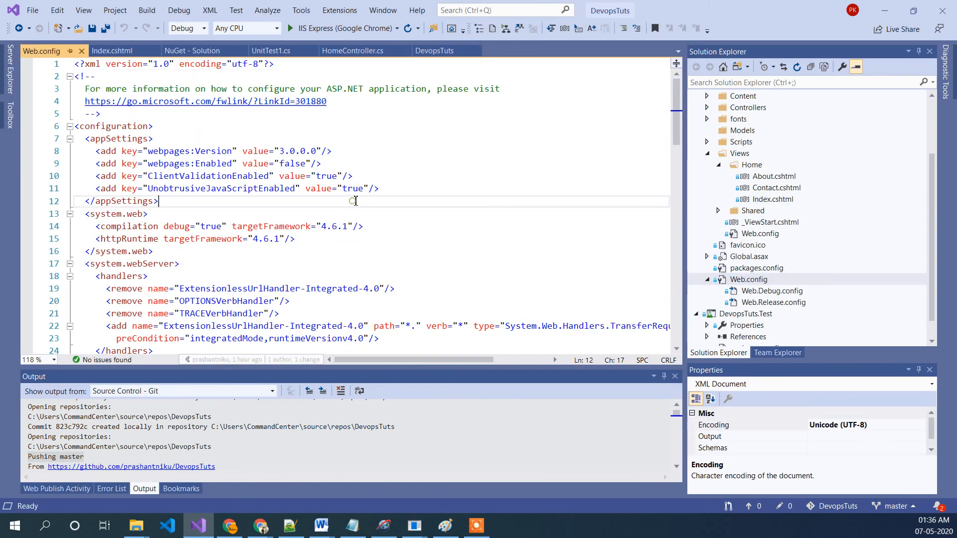
Step: Duplicate the UnobtrusiveJavaScriptEnabled appSettings entry onto a new line below it
{"action": "left_click_drag", "start_coordinate": [393, 188], "coordinate": [64, 194]}
{"action": "key", "text": "ctrl+c"}
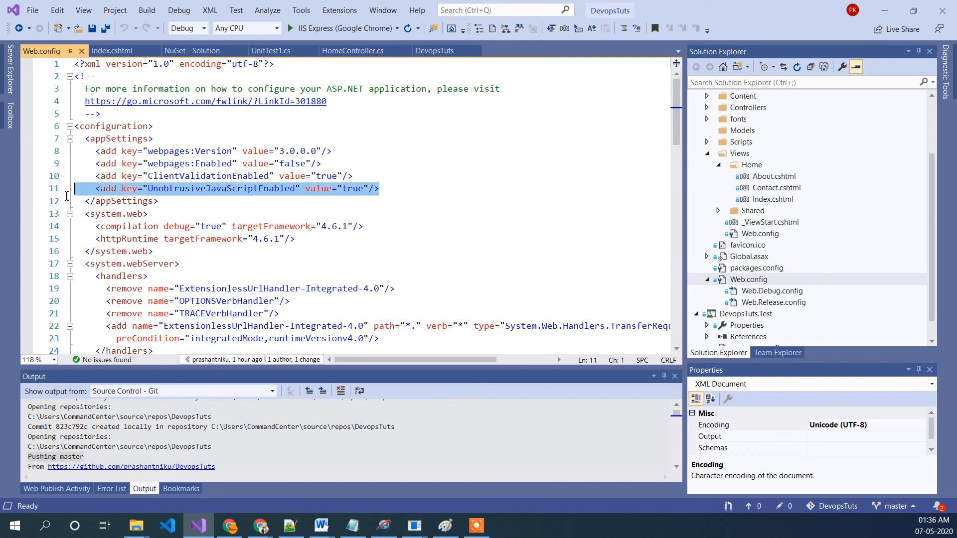
{"action": "left_click", "coordinate": [410, 189]}
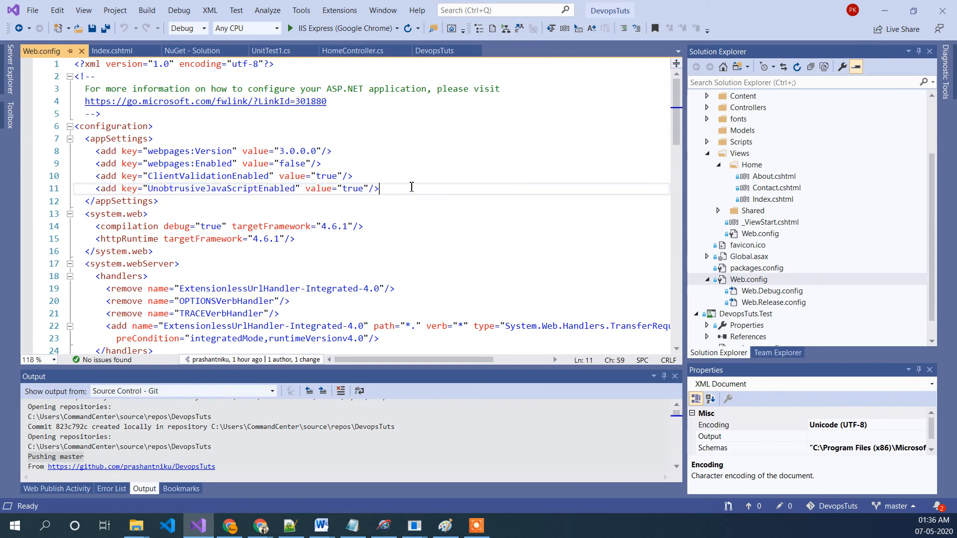
{"action": "key", "text": "Return"}
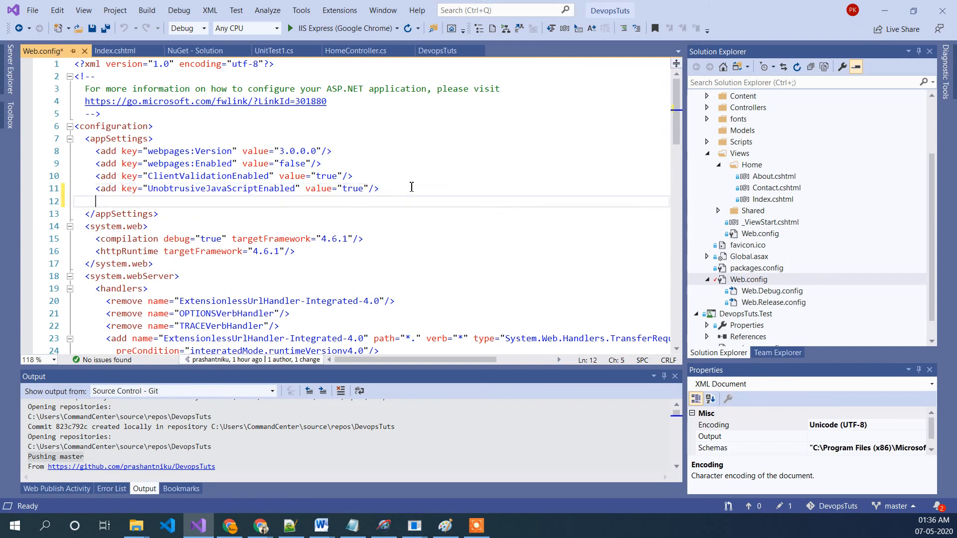
{"action": "key", "text": "ctrl+v"}
Step: Rename the duplicated entry's key to url and save Web.config
{"action": "left_click", "coordinate": [239, 202]}
{"action": "double_click", "coordinate": [239, 202]}
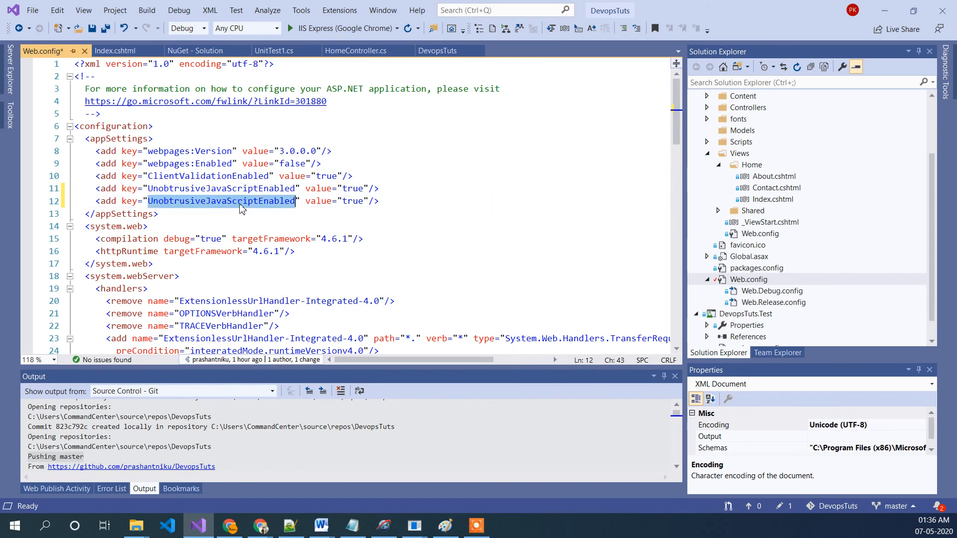
{"action": "type", "text": "rul"}
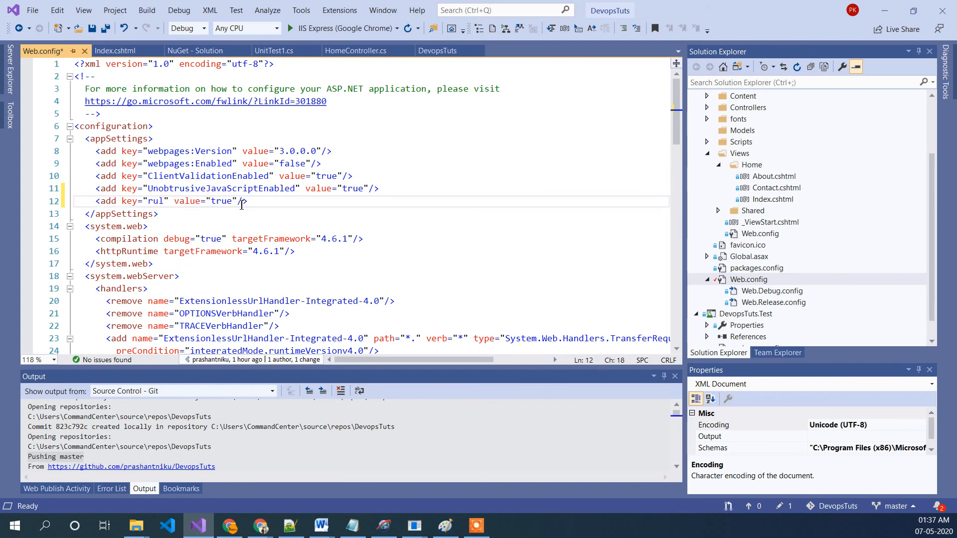
{"action": "key", "text": "BackSpace"}
{"action": "key", "text": "BackSpace"}
{"action": "key", "text": "BackSpace"}
{"action": "type", "text": "url"}
{"action": "left_click", "coordinate": [252, 205]}
{"action": "key", "text": "ctrl+s"}
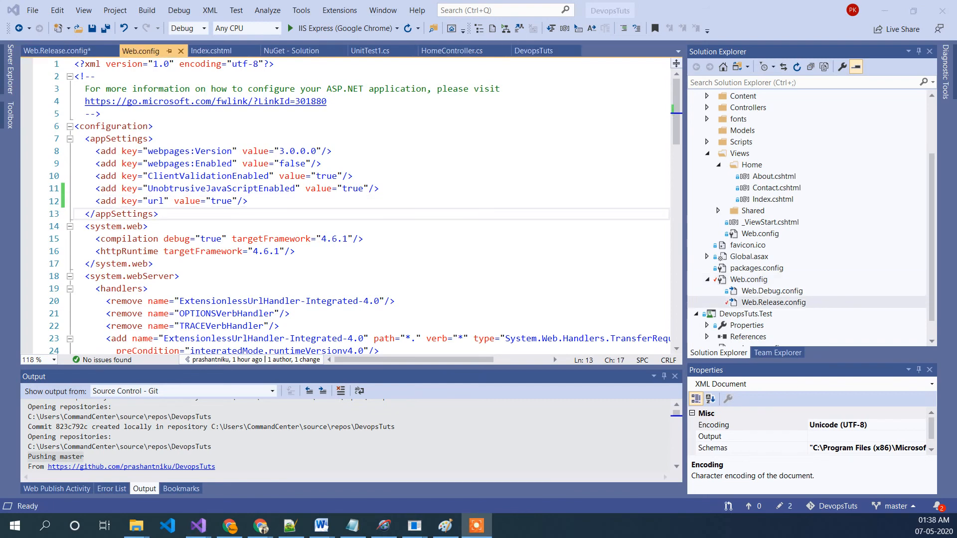
Step: Set the url entry's value to htppsdfdf and save Web.config
{"action": "left_click", "coordinate": [350, 230]}
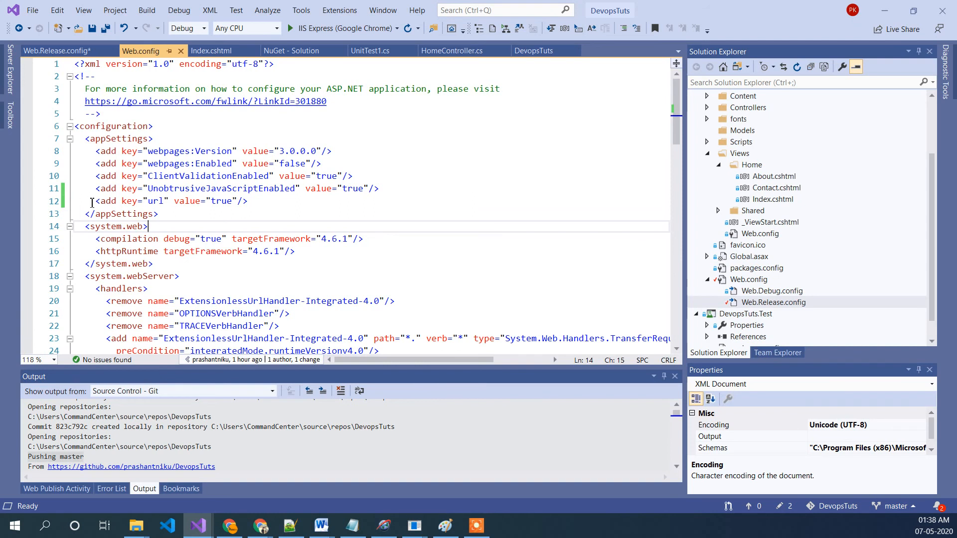
{"action": "left_click_drag", "start_coordinate": [92, 202], "coordinate": [265, 206]}
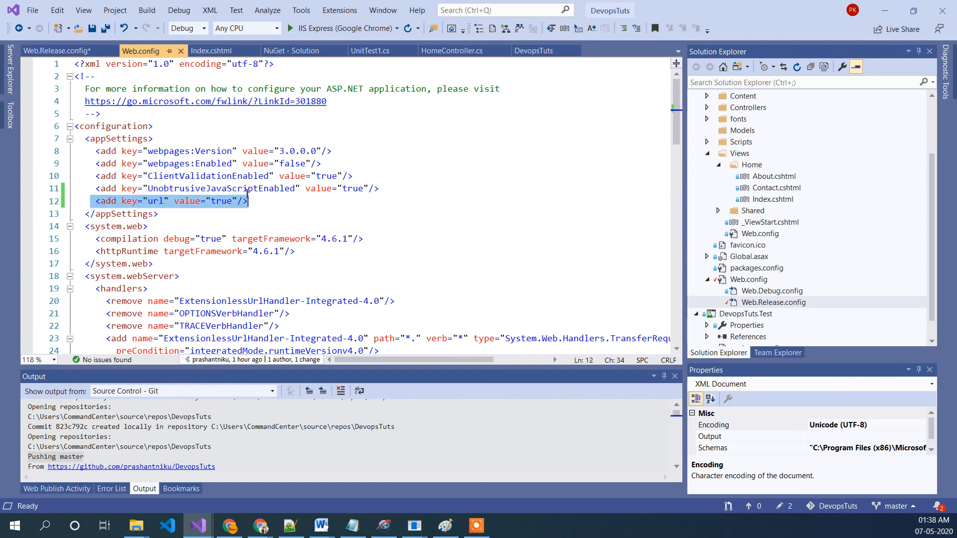
{"action": "double_click", "coordinate": [220, 202]}
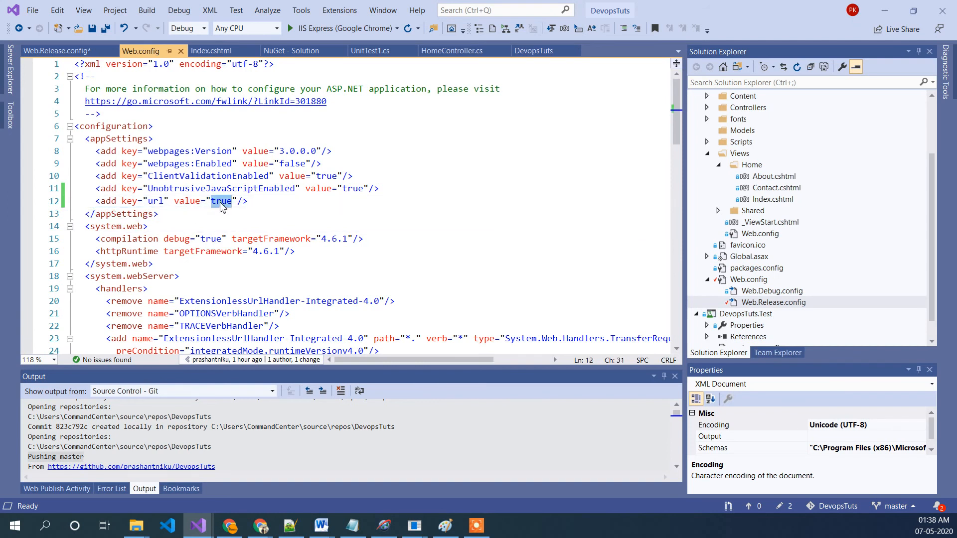
{"action": "type", "text": "http"}
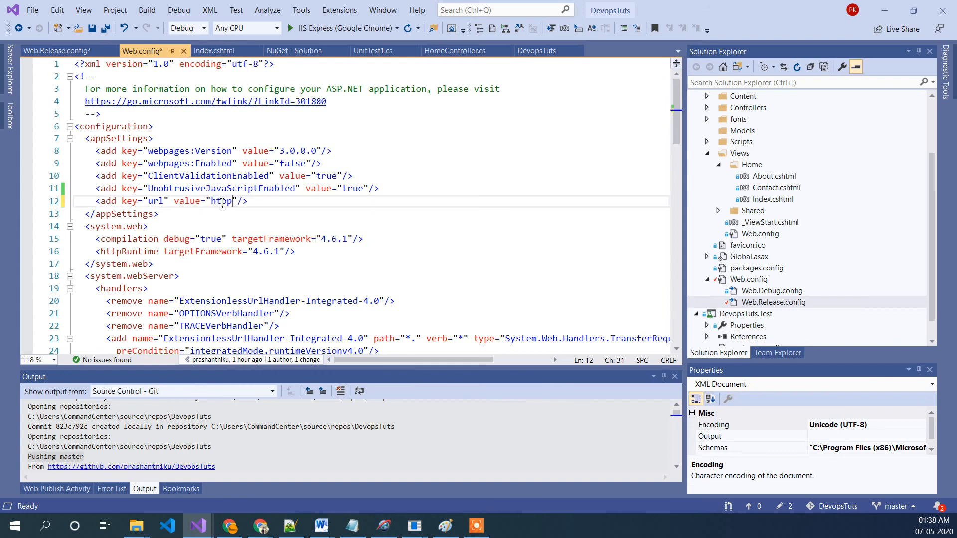
{"action": "type", "text": "sdfdf"}
{"action": "key", "text": "ctrl+s"}
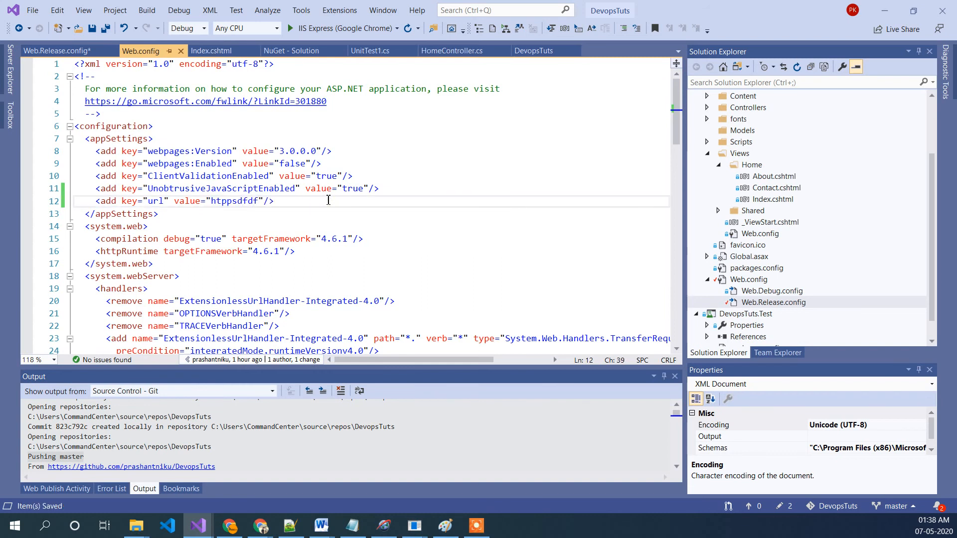
Step: Open Web.Release.config and examine the url appSettings entry with its token value and Replace transform attributes
{"action": "double_click", "coordinate": [750, 302]}
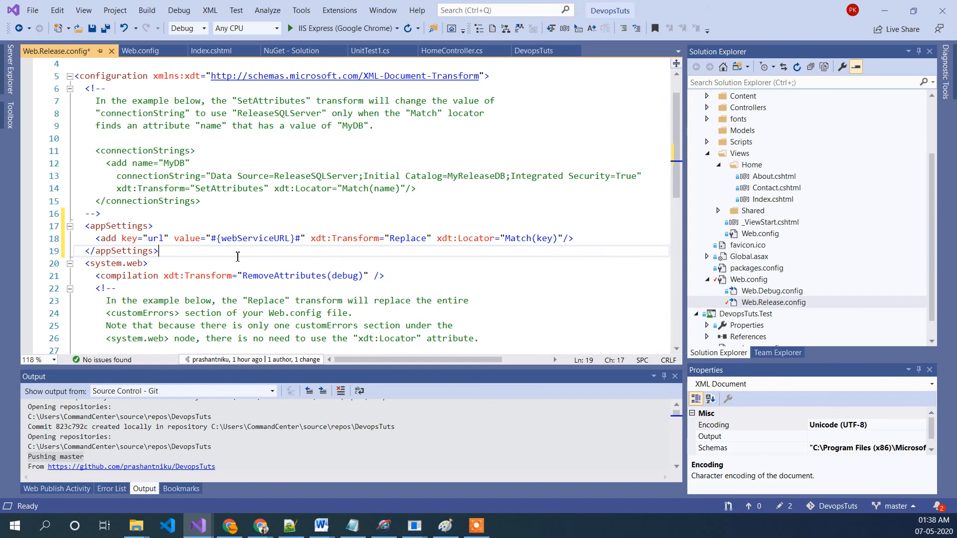
{"action": "left_click_drag", "start_coordinate": [300, 240], "coordinate": [211, 240]}
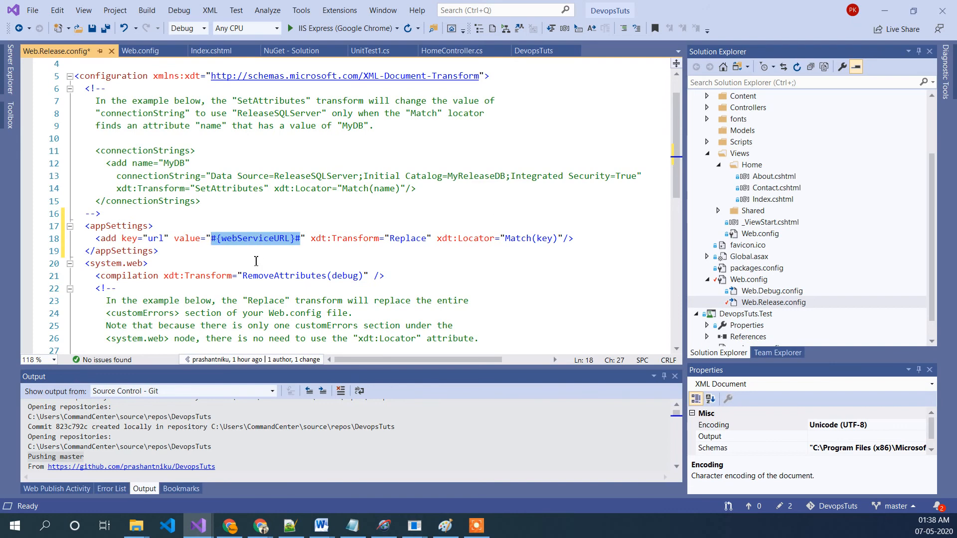
{"action": "left_click_drag", "start_coordinate": [85, 239], "coordinate": [574, 239]}
{"action": "left_click", "coordinate": [593, 255]}
{"action": "left_click_drag", "start_coordinate": [300, 242], "coordinate": [291, 240]}
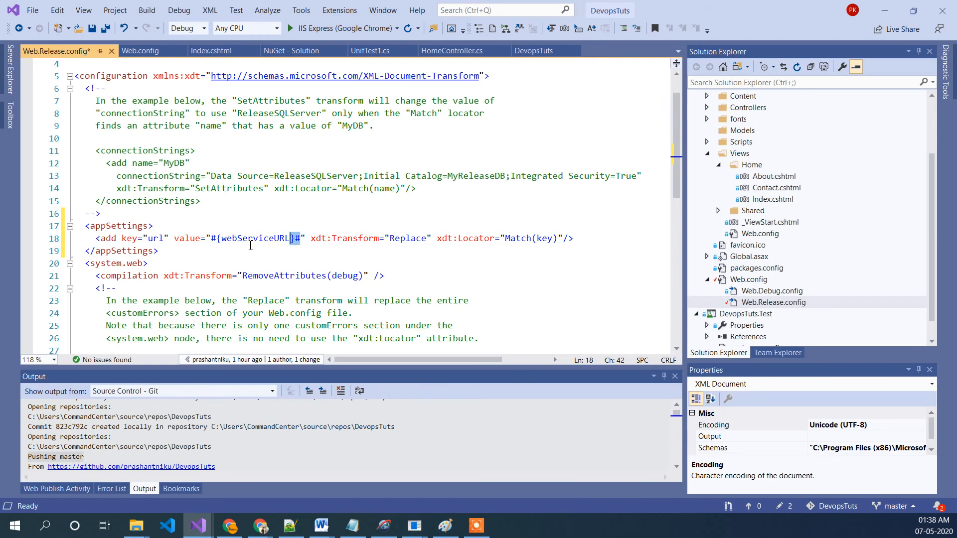
{"action": "left_click_drag", "start_coordinate": [221, 239], "coordinate": [212, 239]}
{"action": "double_click", "coordinate": [265, 243]}
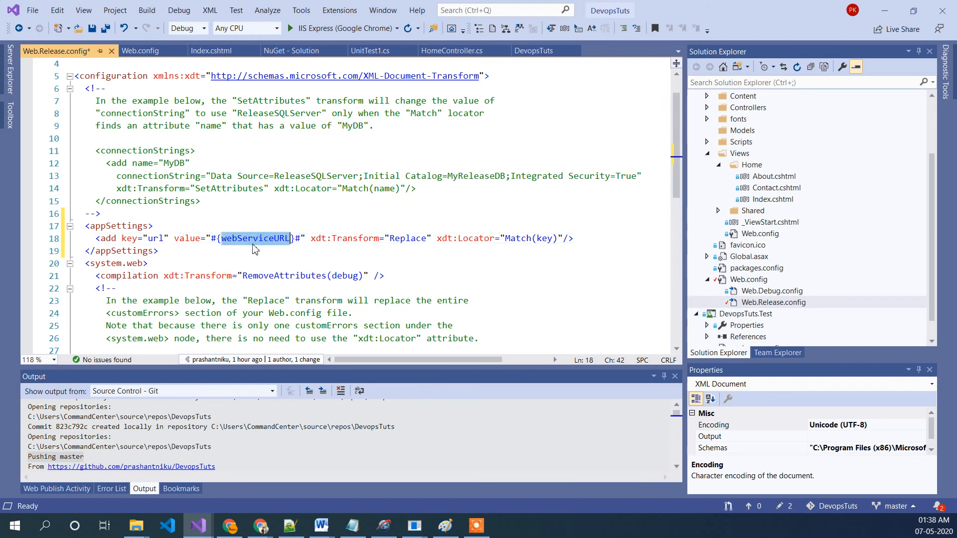
{"action": "left_click", "coordinate": [225, 239]}
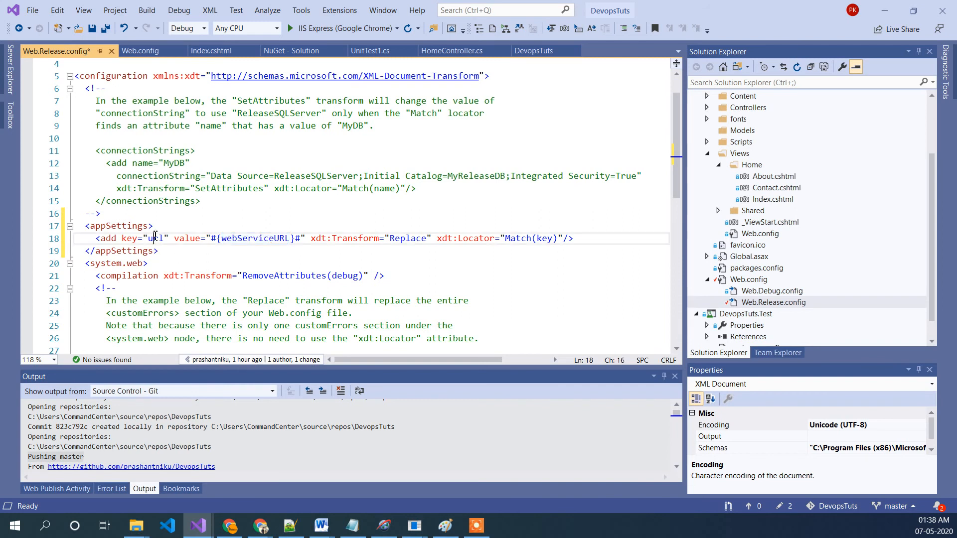
{"action": "double_click", "coordinate": [226, 241]}
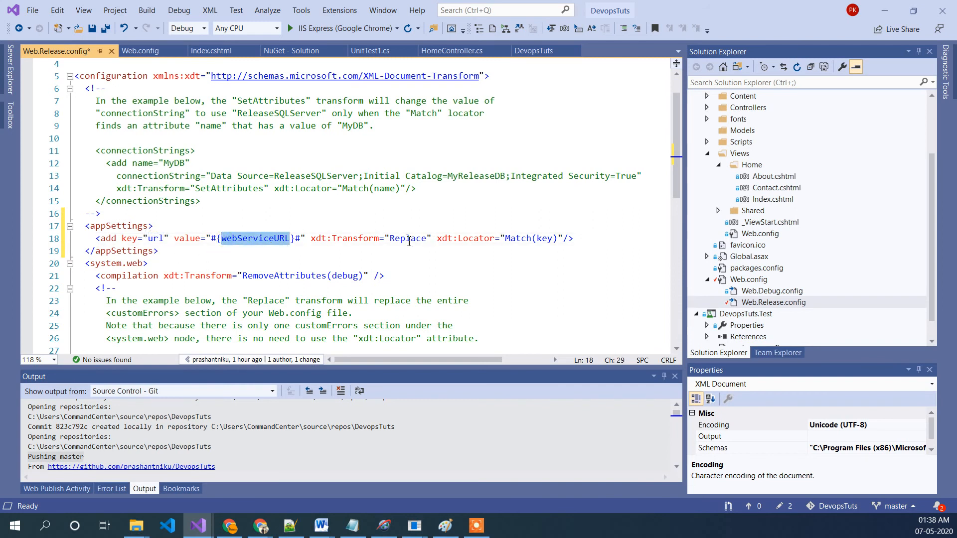
{"action": "left_click", "coordinate": [358, 251]}
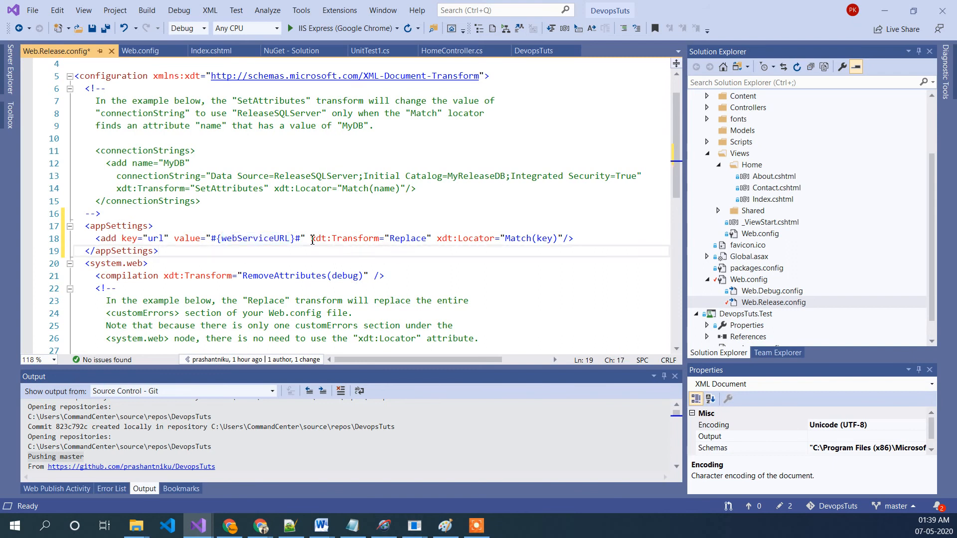
{"action": "left_click_drag", "start_coordinate": [311, 238], "coordinate": [432, 239]}
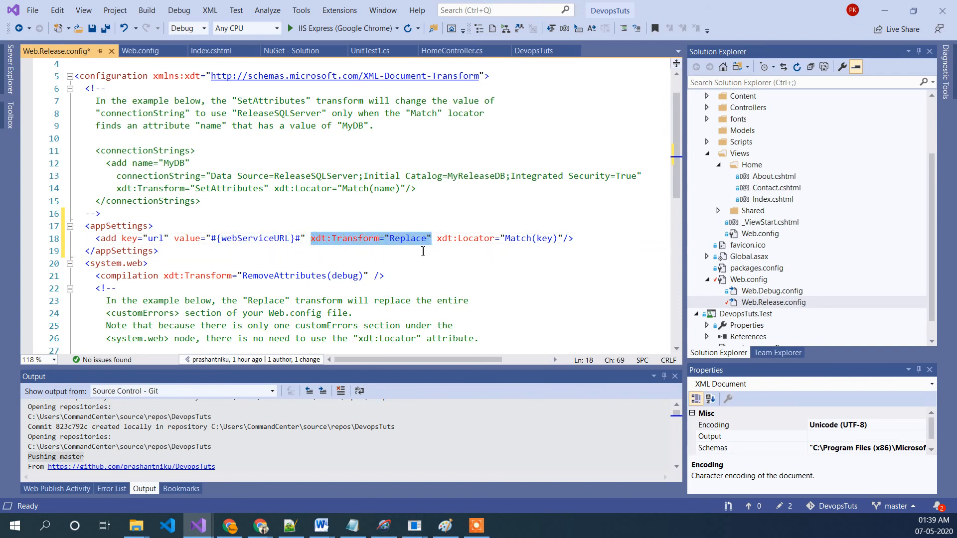
{"action": "left_click", "coordinate": [376, 252]}
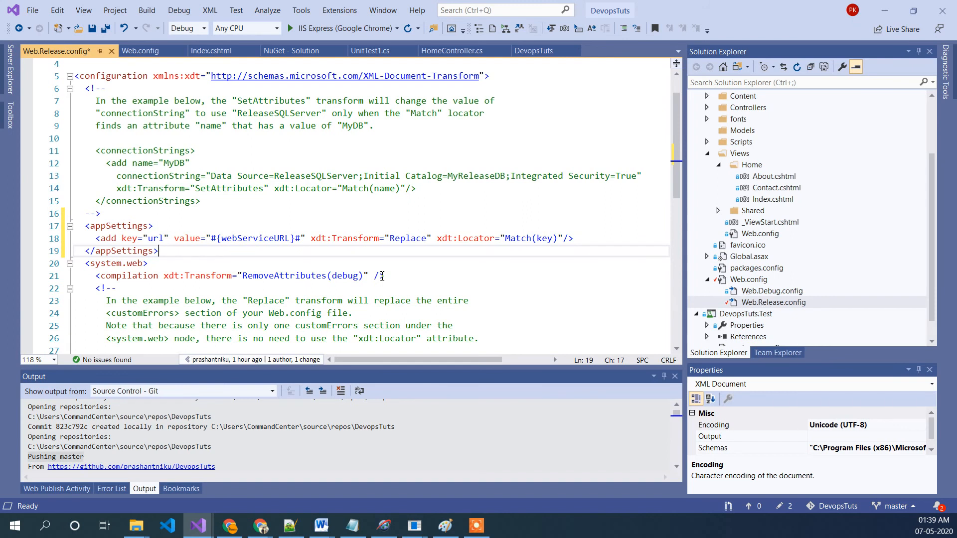
{"action": "double_click", "coordinate": [155, 238]}
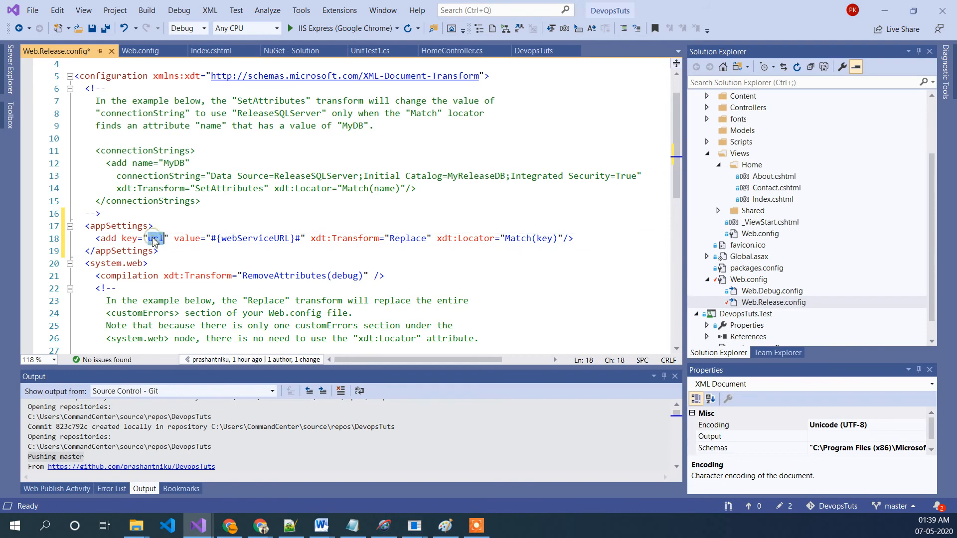
Step: Compare the url entry in Web.config with the url transform entry in Web.Release.config
{"action": "double_click", "coordinate": [748, 279]}
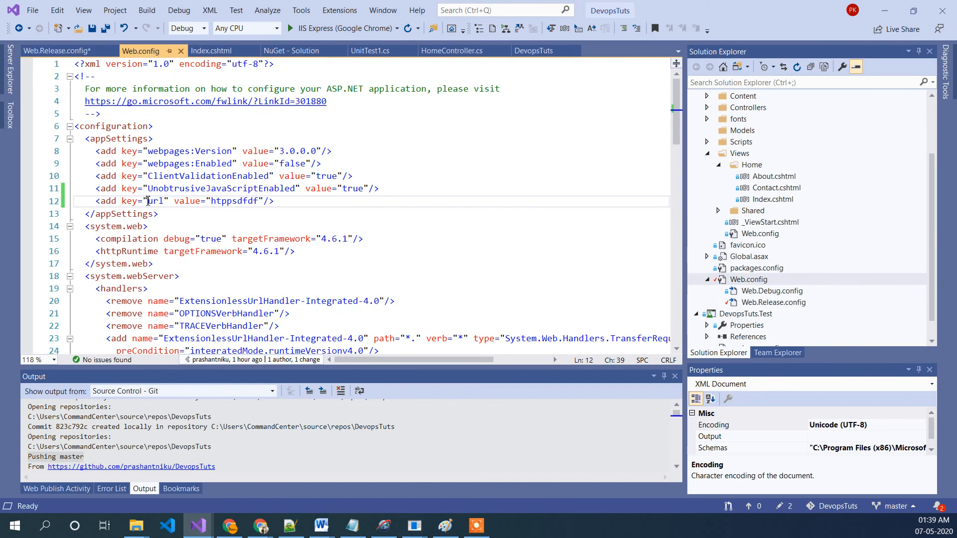
{"action": "double_click", "coordinate": [244, 202]}
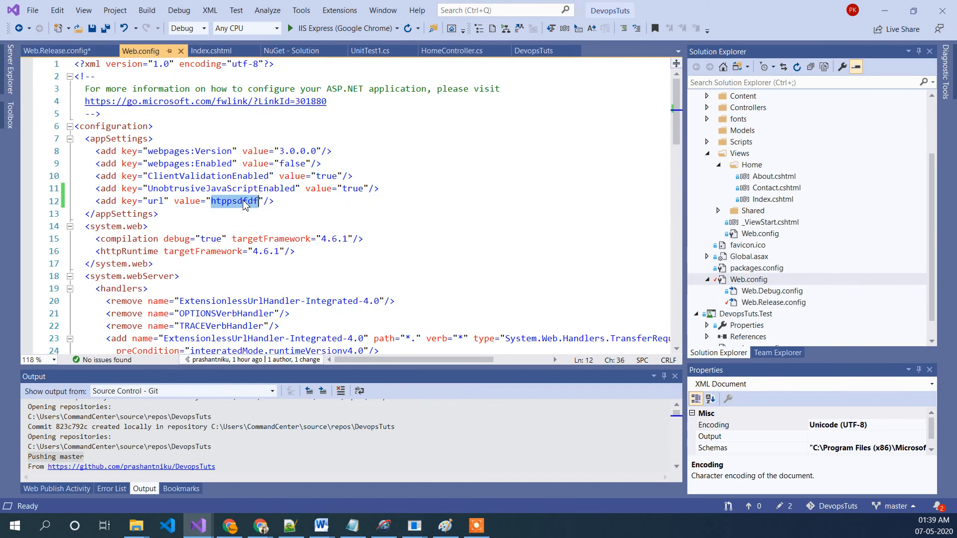
{"action": "double_click", "coordinate": [763, 303]}
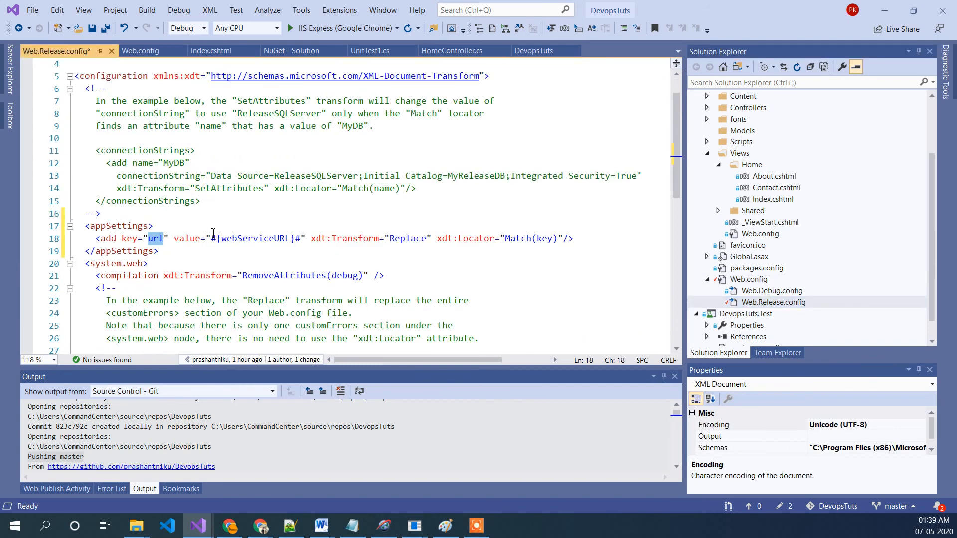
{"action": "left_click_drag", "start_coordinate": [211, 238], "coordinate": [300, 239]}
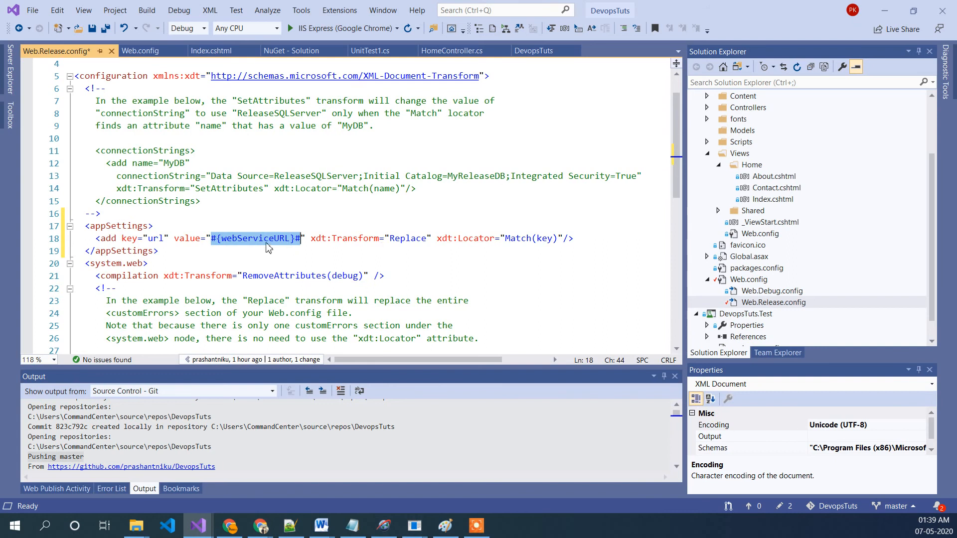
{"action": "left_click", "coordinate": [333, 262]}
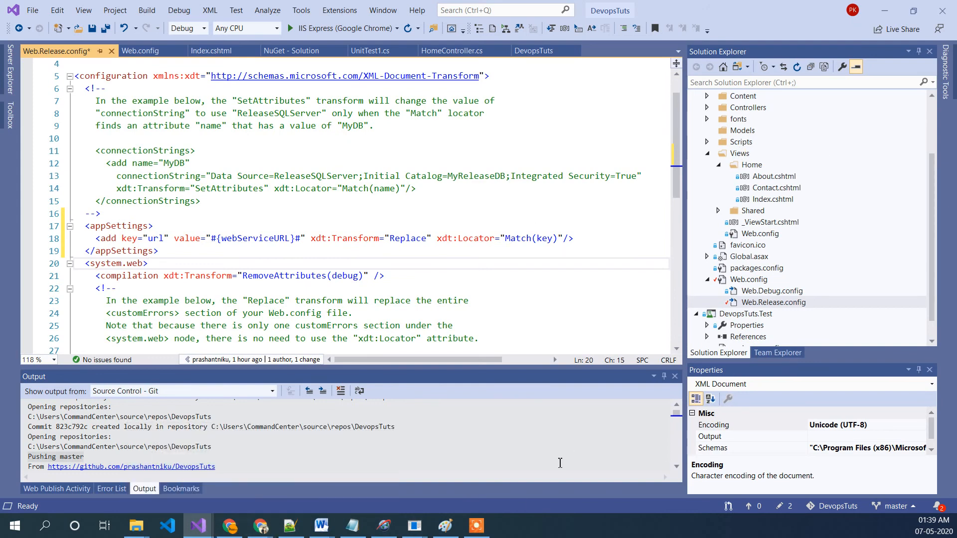
{"action": "mouse_move", "coordinate": [259, 528]}
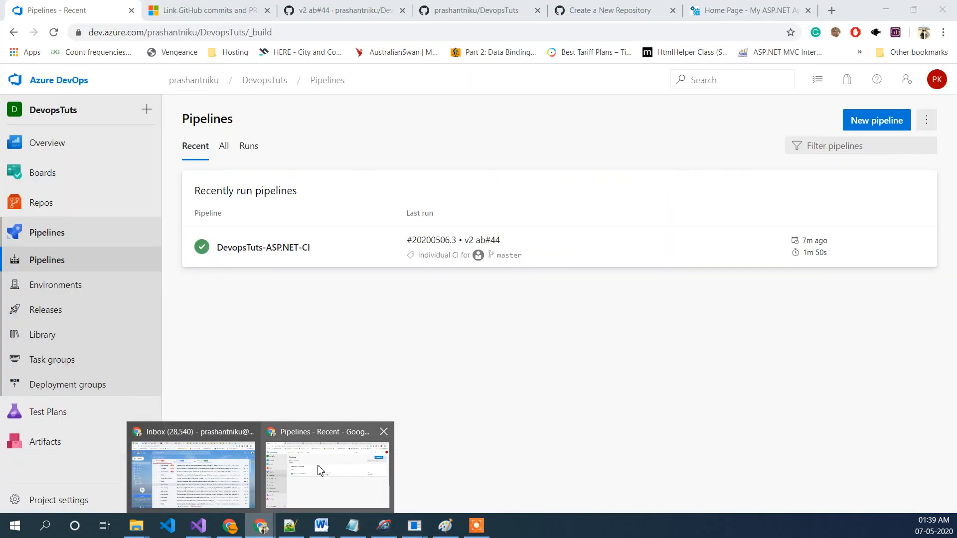
{"action": "left_click", "coordinate": [319, 469]}
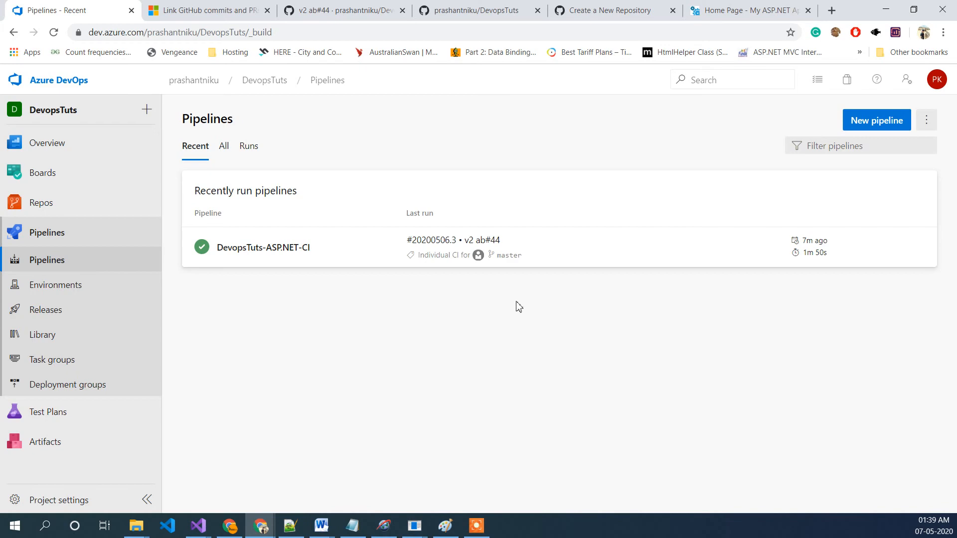
{"action": "left_click", "coordinate": [885, 9]}
Step: Save the Web.Release.config file
{"action": "left_click", "coordinate": [267, 256]}
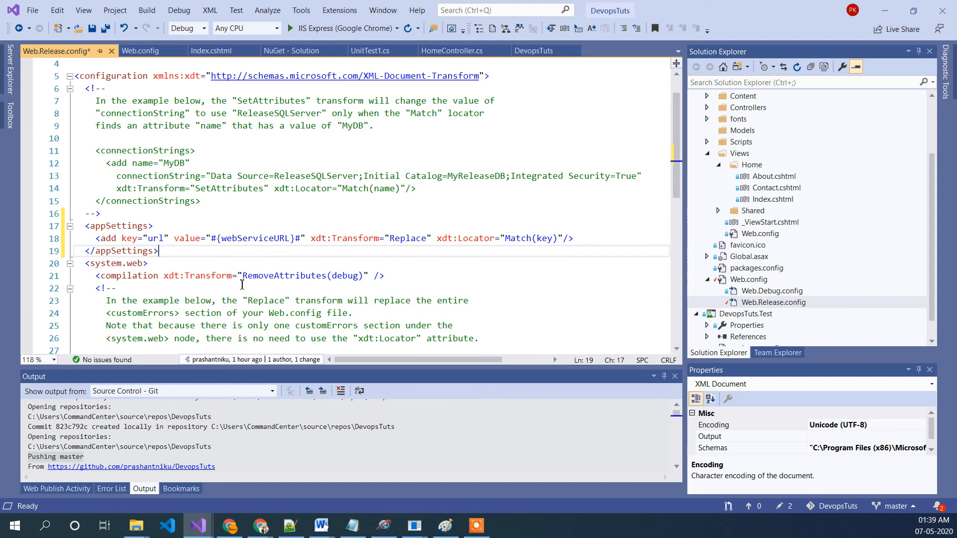
{"action": "key", "text": "ctrl+s"}
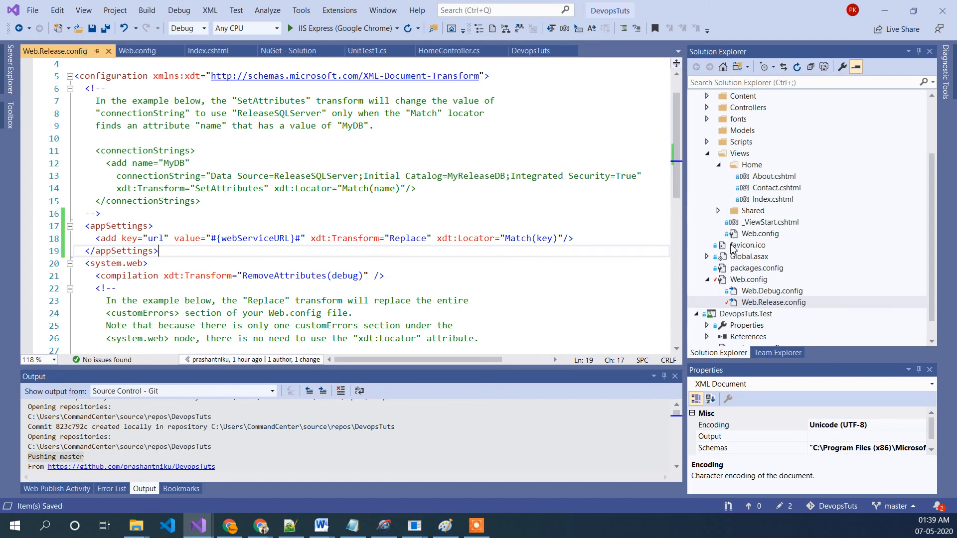
{"action": "scroll", "coordinate": [761, 194], "scroll_direction": "up", "scroll_amount": 3}
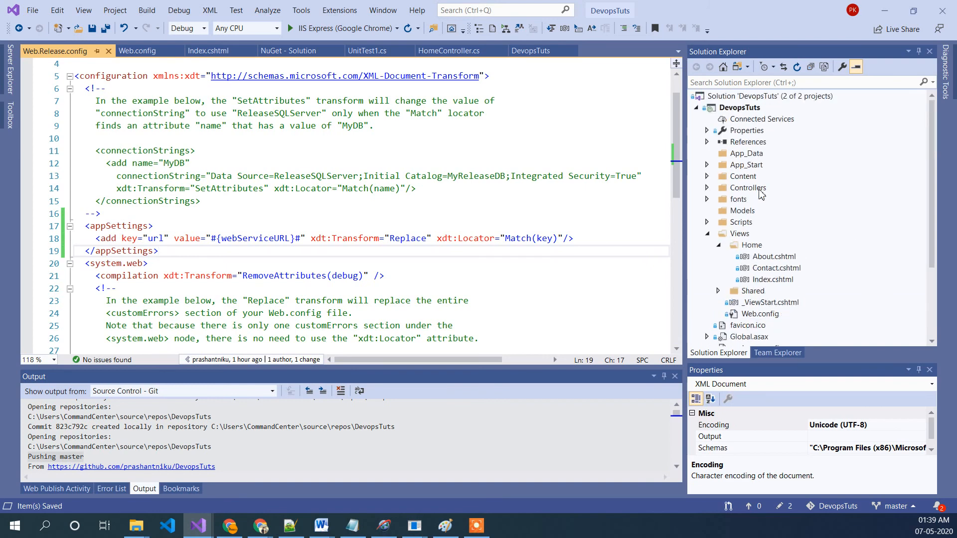
Step: Open the pending changes list for the DevopsTuts repository in Team Explorer
{"action": "left_click", "coordinate": [771, 354]}
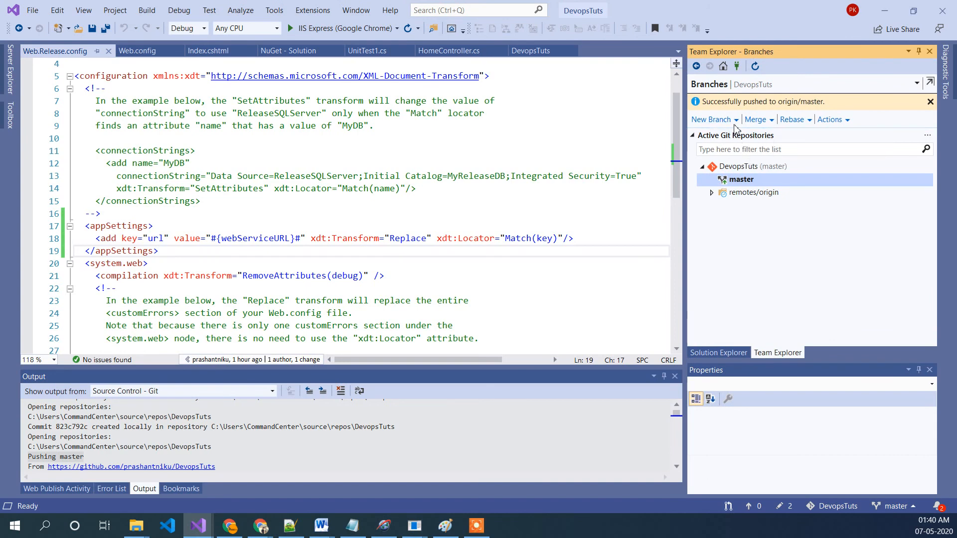
{"action": "left_click", "coordinate": [723, 66]}
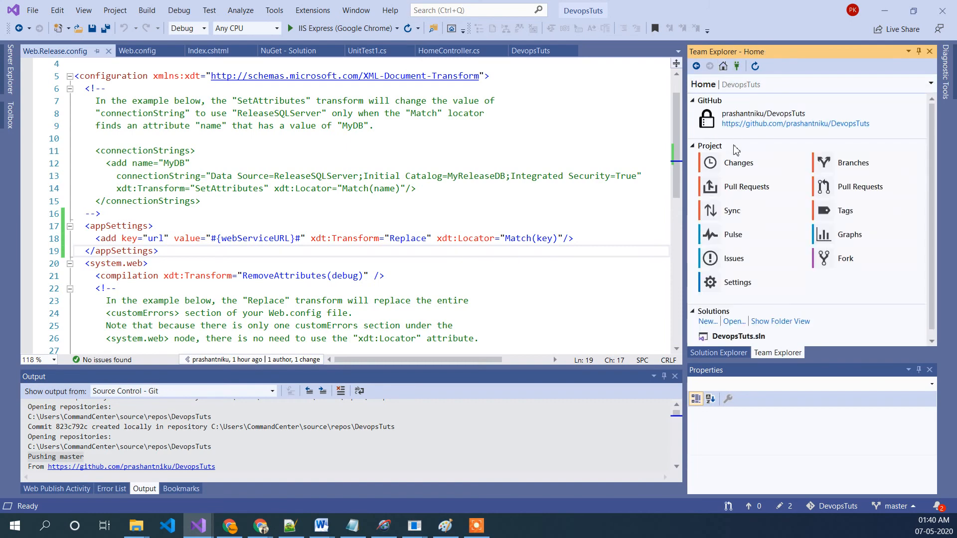
{"action": "left_click", "coordinate": [738, 164]}
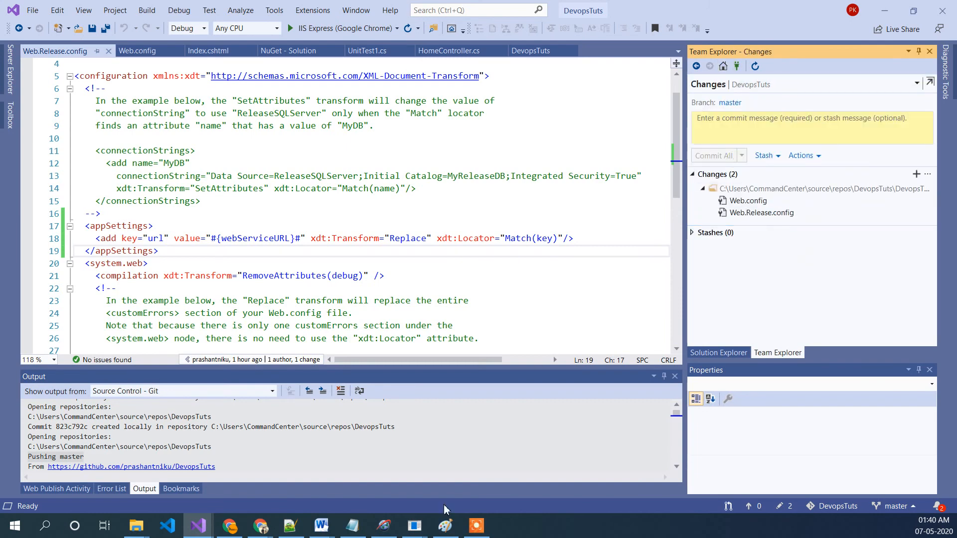
Step: Add a new child Task titled "Add tranform logic key" to user story 44 in Azure Boards
{"action": "mouse_move", "coordinate": [259, 528]}
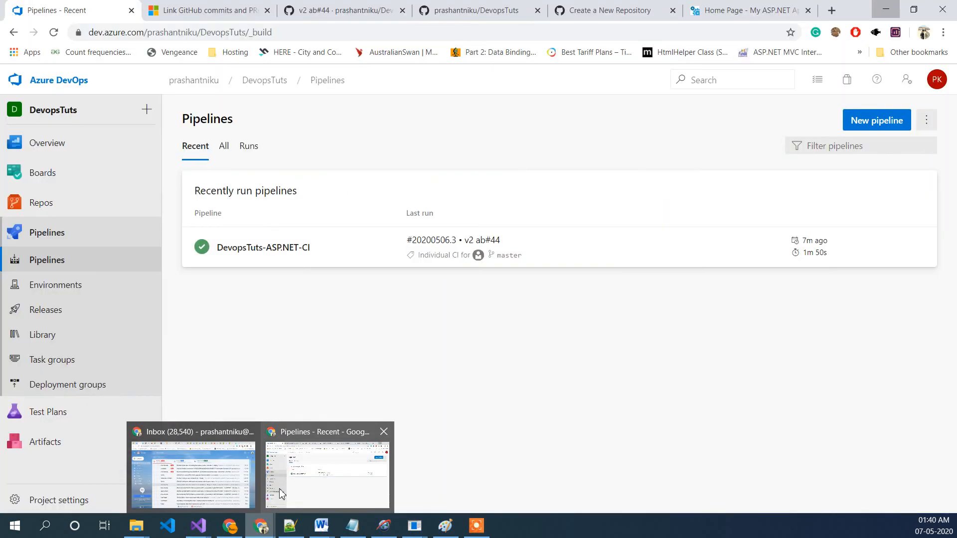
{"action": "left_click", "coordinate": [282, 489]}
{"action": "left_click", "coordinate": [71, 178]}
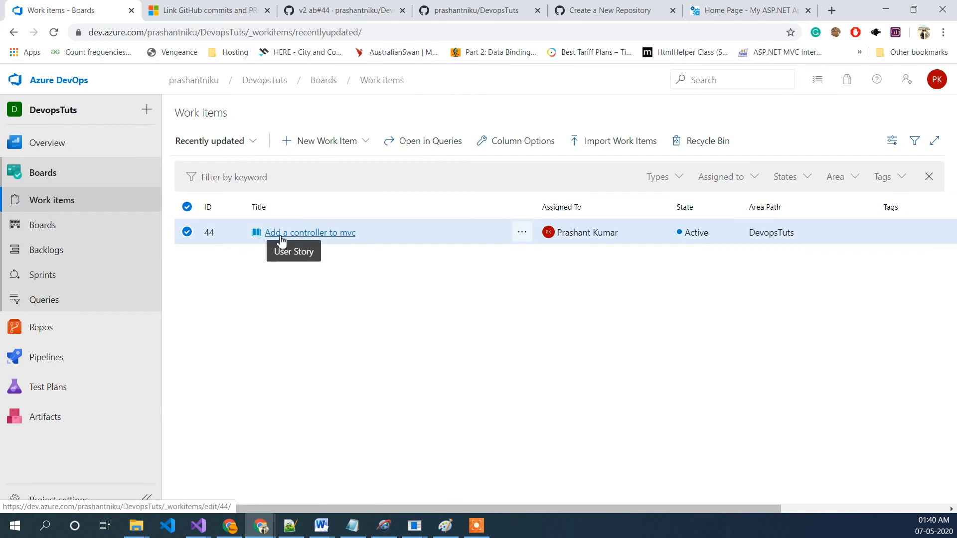
{"action": "left_click", "coordinate": [295, 233]}
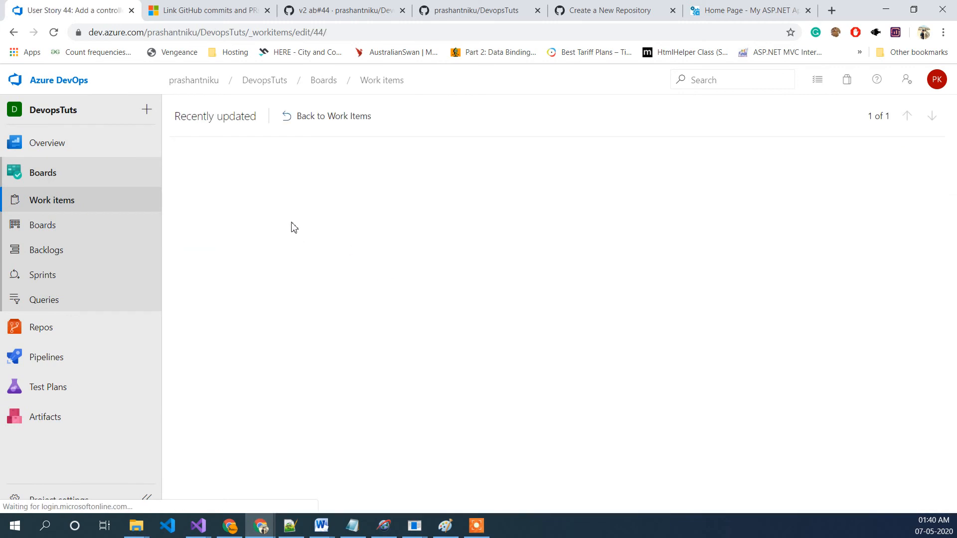
{"action": "left_click", "coordinate": [905, 236]}
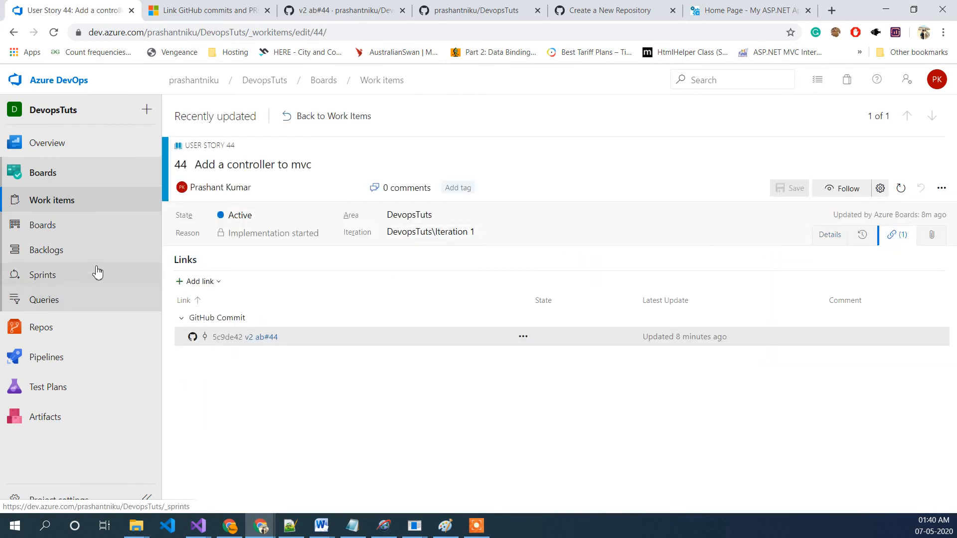
{"action": "left_click", "coordinate": [201, 282]}
{"action": "left_click", "coordinate": [234, 321]}
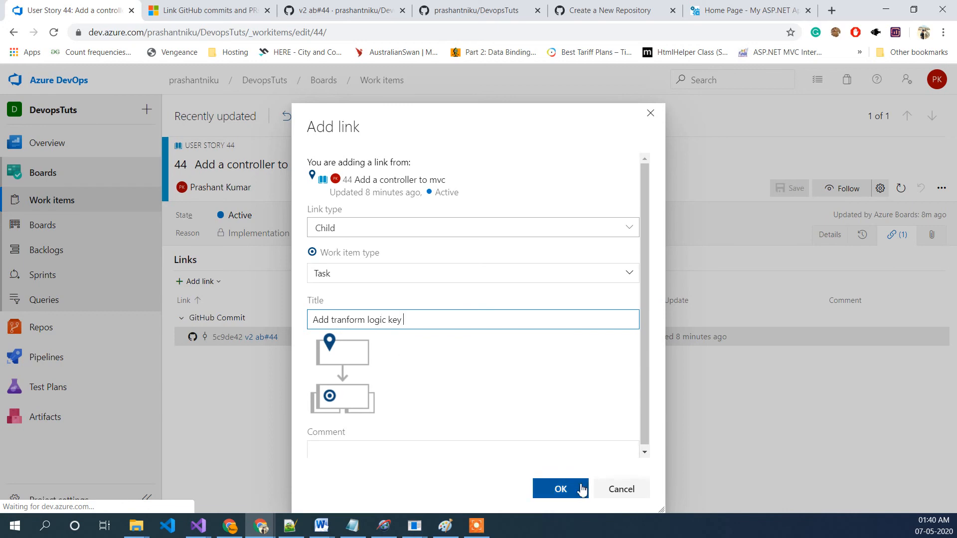
{"action": "left_click", "coordinate": [561, 490]}
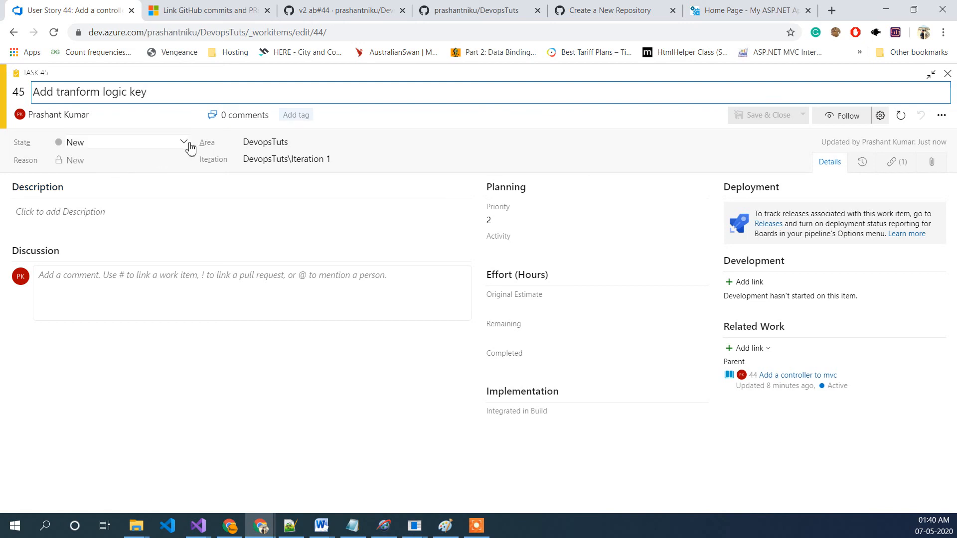
Step: Set the new task 45's state to Active and note its ID before returning to the IDE
{"action": "left_click", "coordinate": [188, 145]}
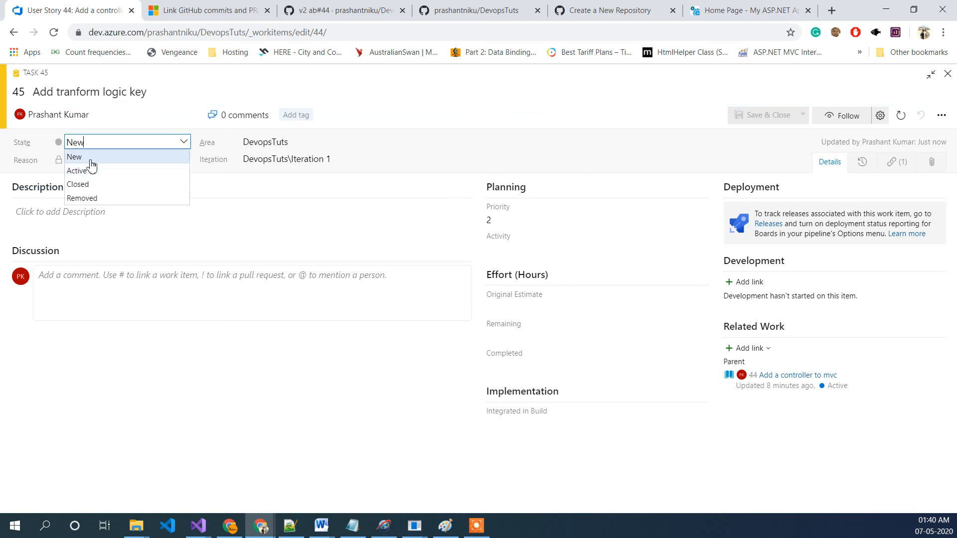
{"action": "left_click", "coordinate": [91, 171]}
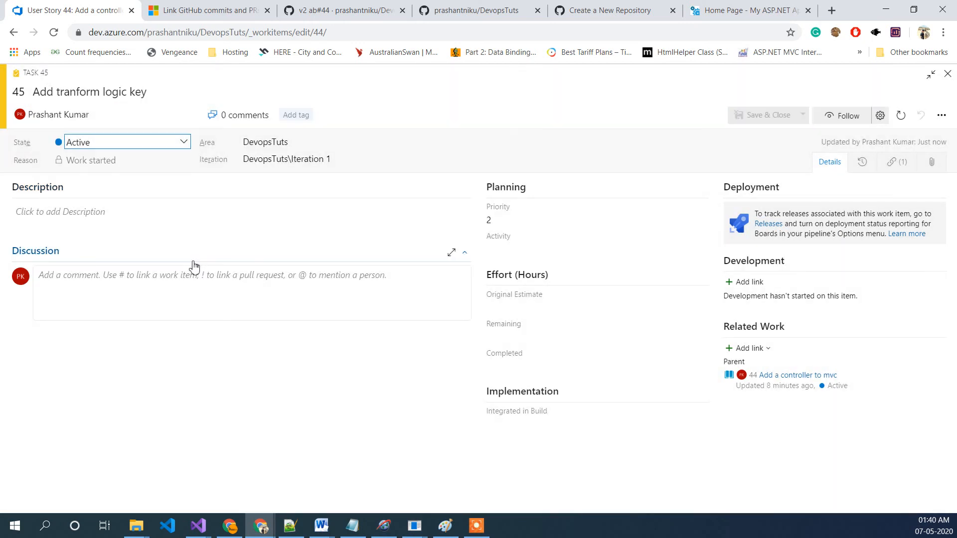
{"action": "double_click", "coordinate": [17, 92]}
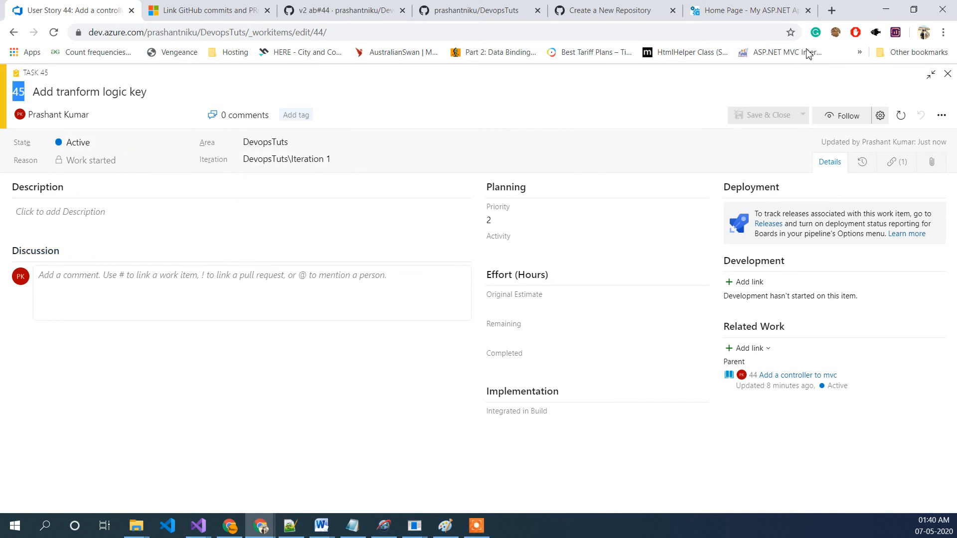
{"action": "left_click", "coordinate": [887, 10]}
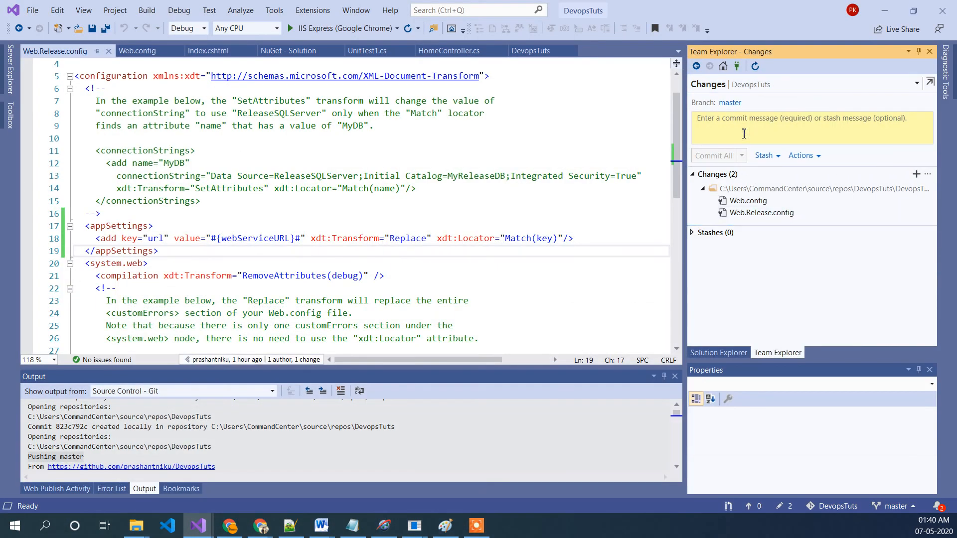
Step: Commit all changes with the message "added transform key ab#45"
{"action": "type", "text": "add"}
{"action": "key", "text": "BackSpace"}
{"action": "key", "text": "BackSpace"}
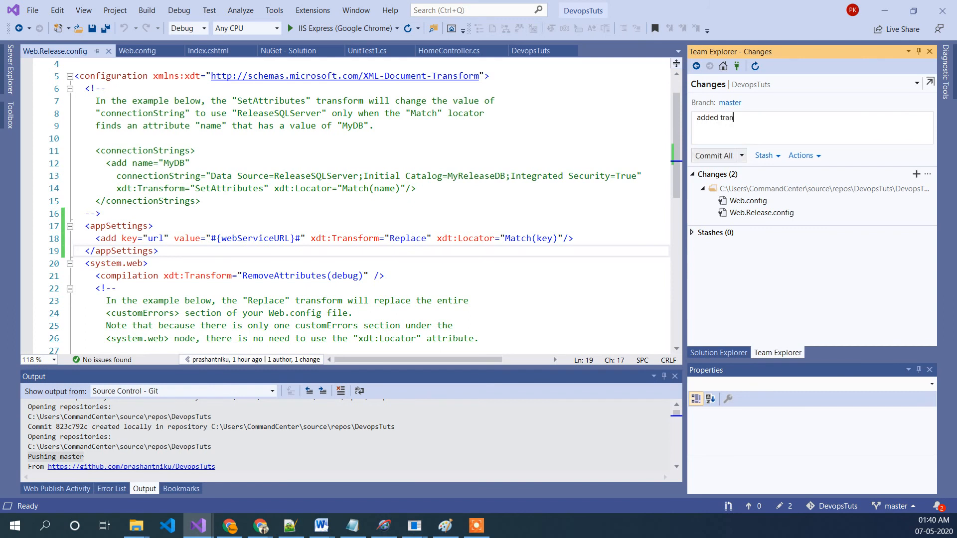
{"action": "type", "text": "ed transform key ab#45"}
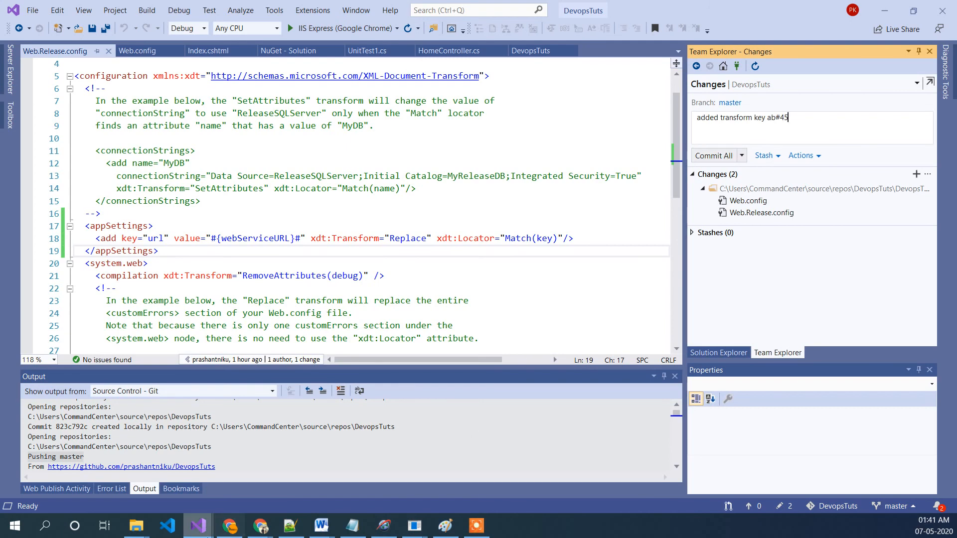
{"action": "left_click", "coordinate": [260, 525]}
{"action": "mouse_move", "coordinate": [280, 480]}
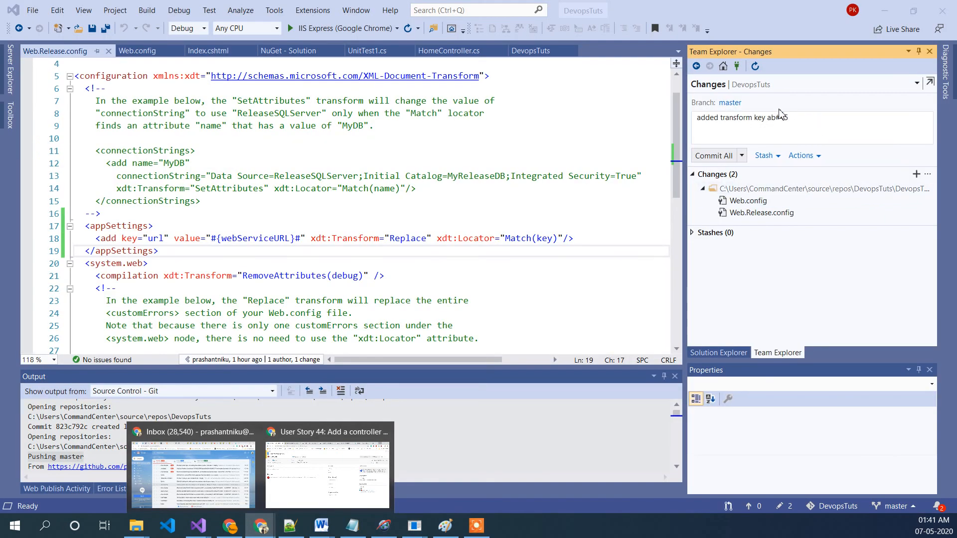
{"action": "left_click", "coordinate": [775, 125]}
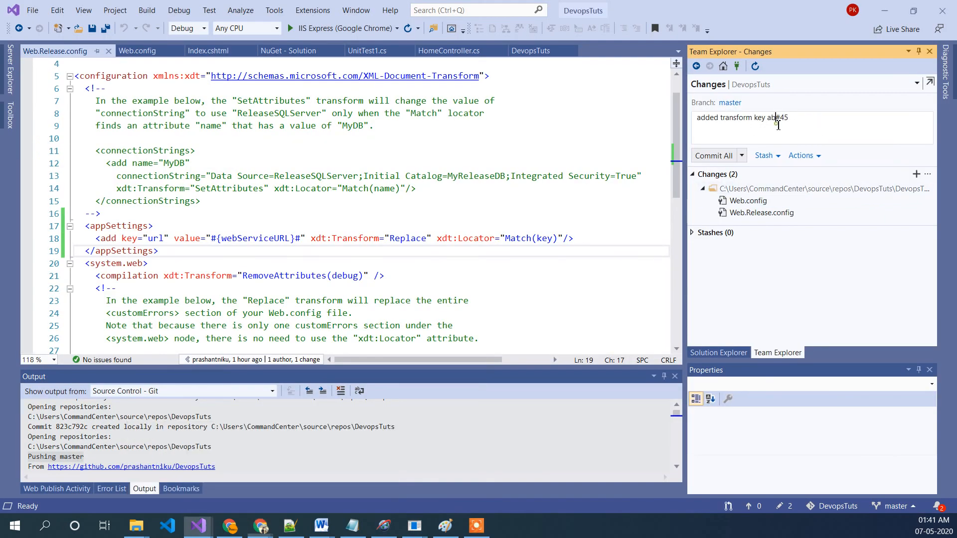
{"action": "left_click", "coordinate": [708, 156]}
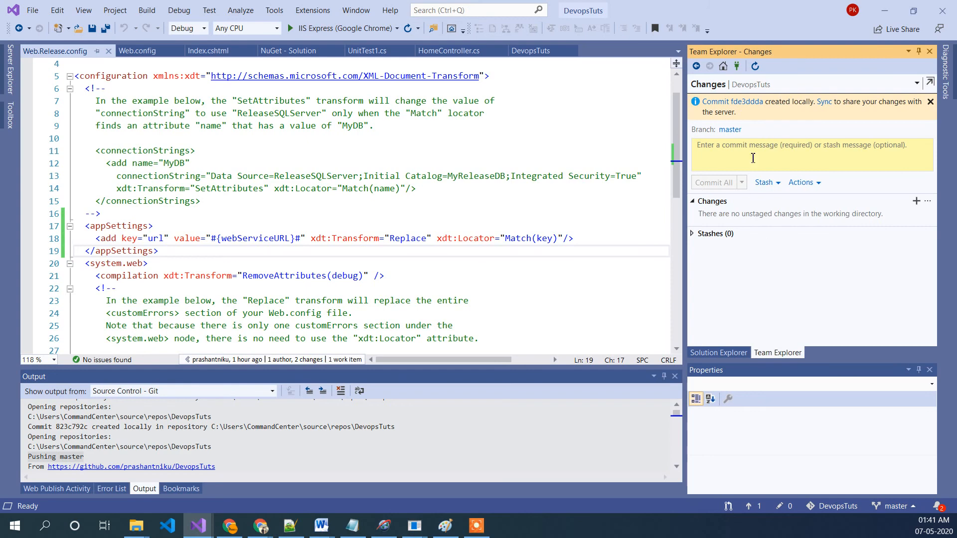
Step: Push the master branch to the remote origin
{"action": "left_click", "coordinate": [723, 66]}
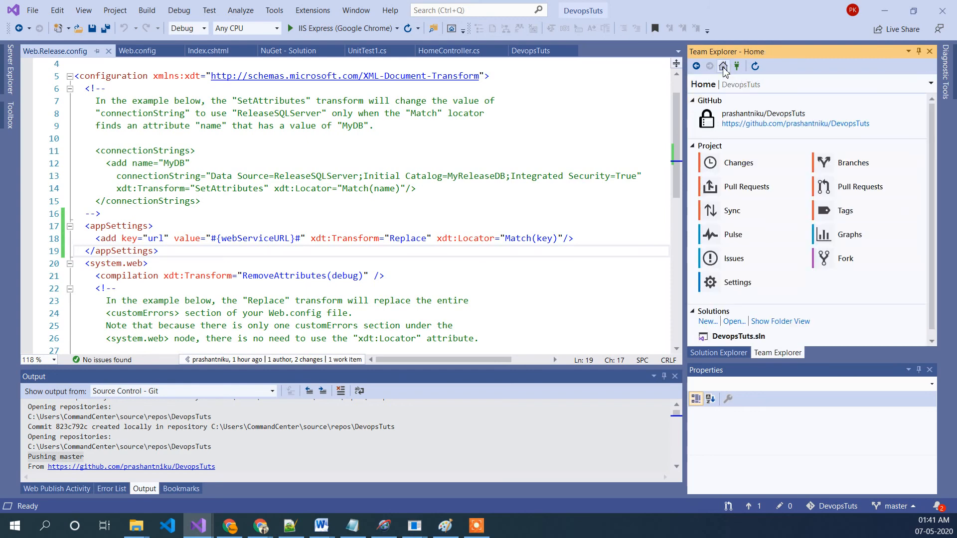
{"action": "left_click", "coordinate": [854, 171]}
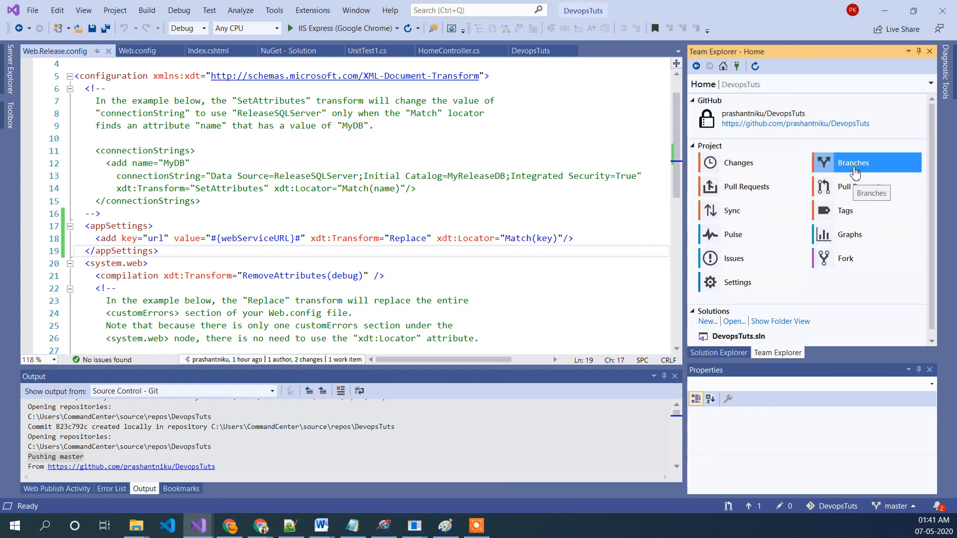
{"action": "right_click", "coordinate": [784, 163]}
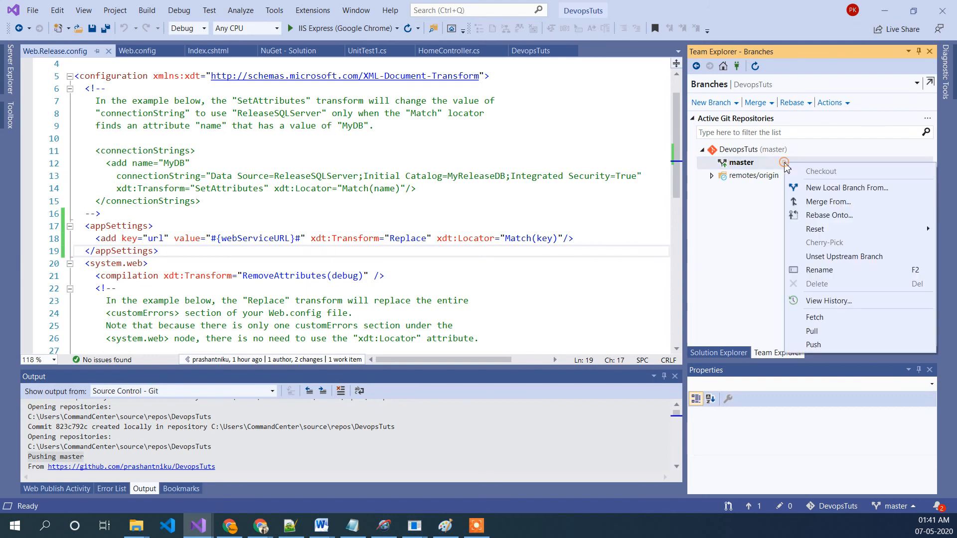
{"action": "left_click", "coordinate": [760, 165]}
{"action": "right_click", "coordinate": [758, 163]}
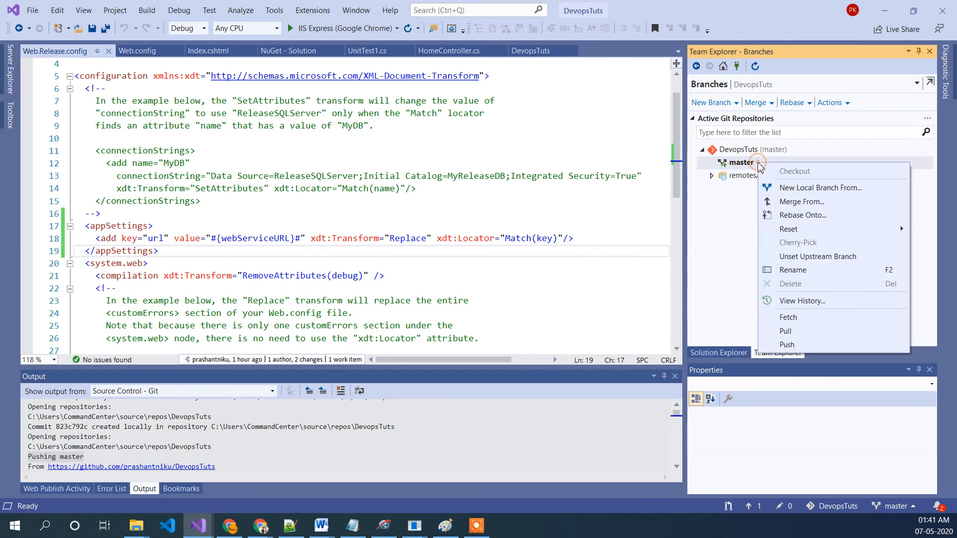
{"action": "left_click", "coordinate": [803, 345]}
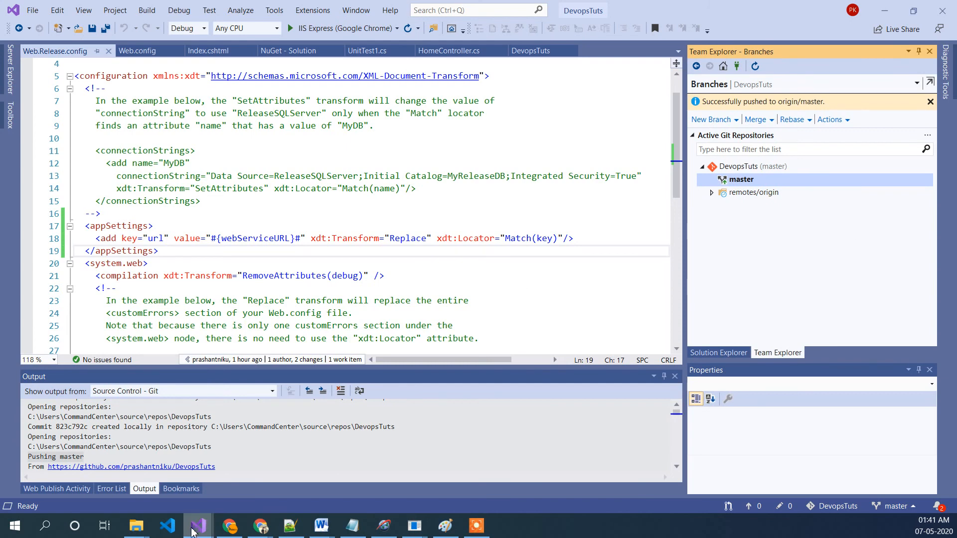
Step: Reload user story 44 in Azure Boards and open its linked child task 45
{"action": "mouse_move", "coordinate": [260, 530]}
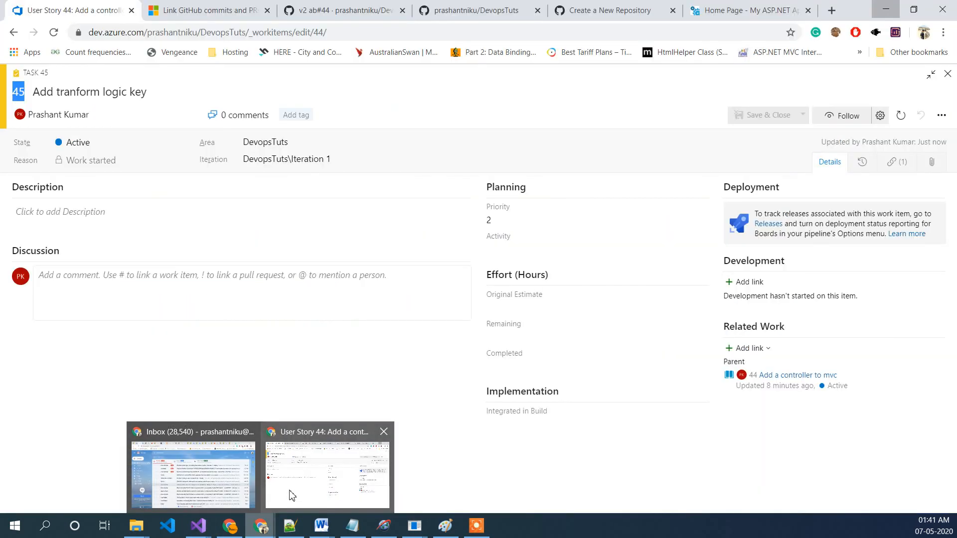
{"action": "left_click", "coordinate": [291, 493]}
{"action": "left_click", "coordinate": [371, 31]}
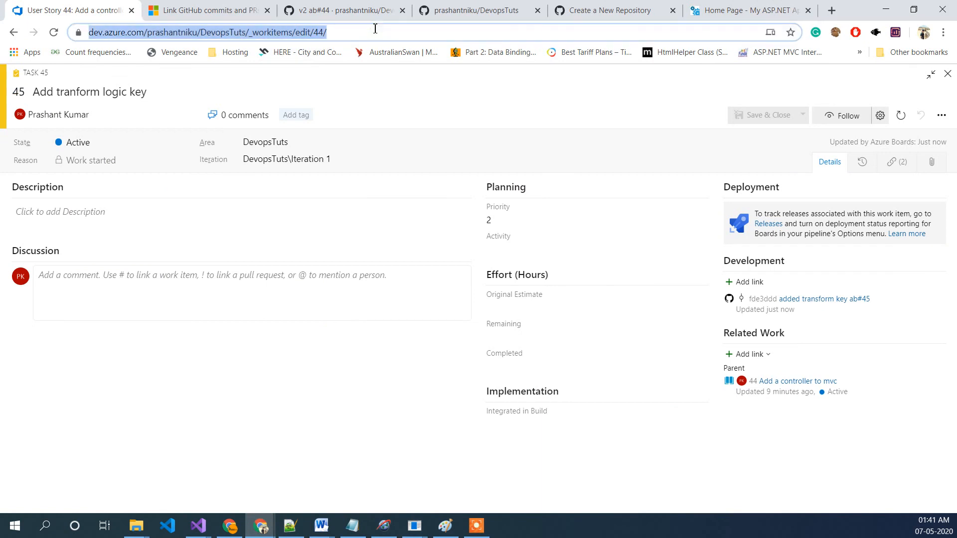
{"action": "key", "text": "Return"}
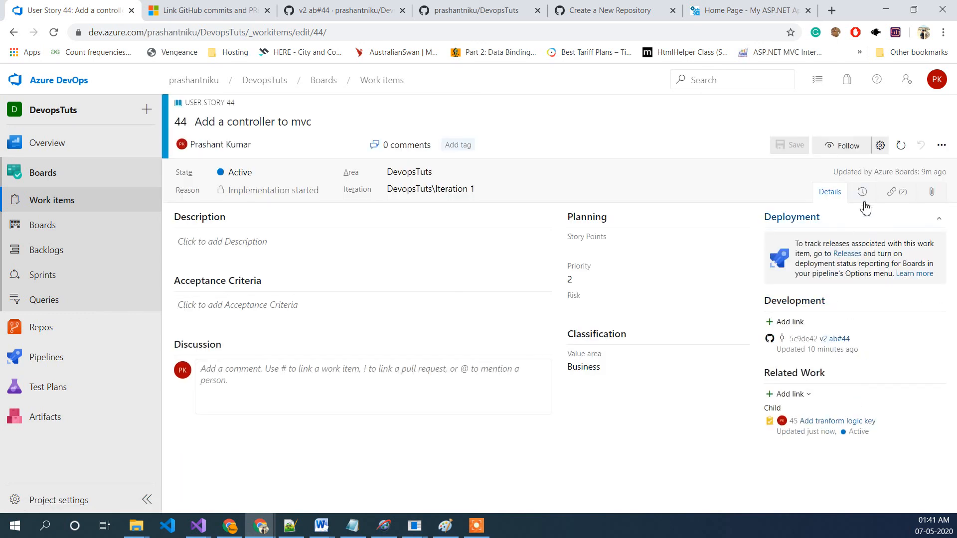
{"action": "left_click", "coordinate": [891, 192]}
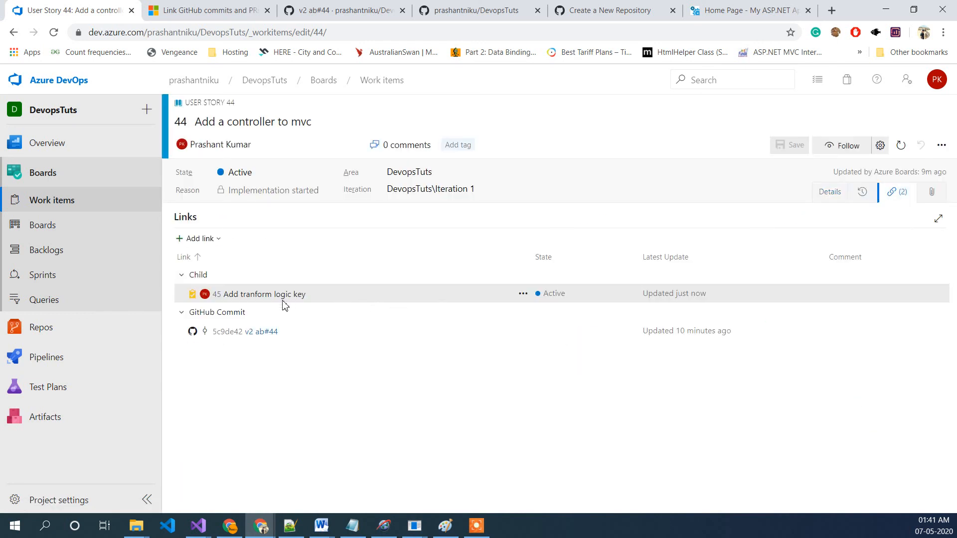
{"action": "left_click", "coordinate": [283, 299]}
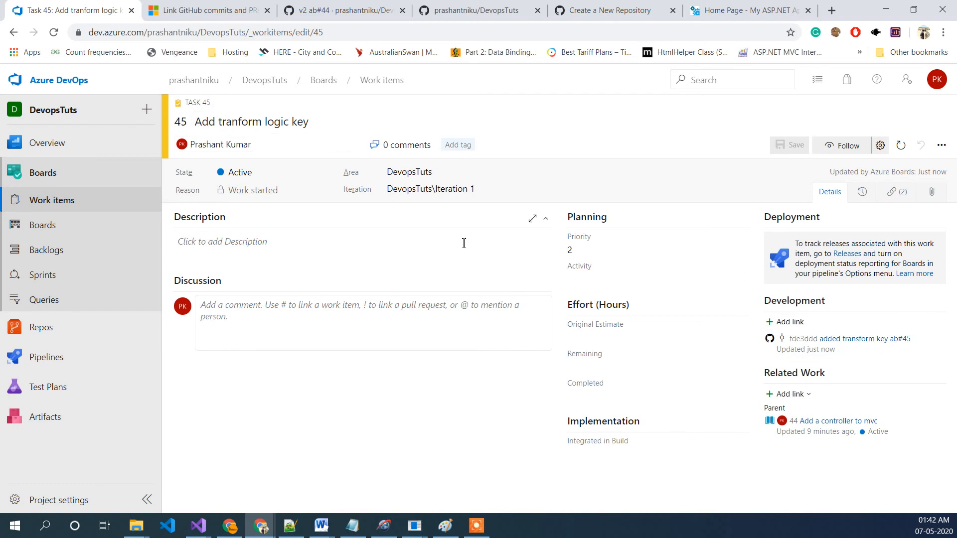
Step: Review the linked GitHub commit's file changes, then open Pipelines to check the triggered build run
{"action": "left_click", "coordinate": [860, 341]}
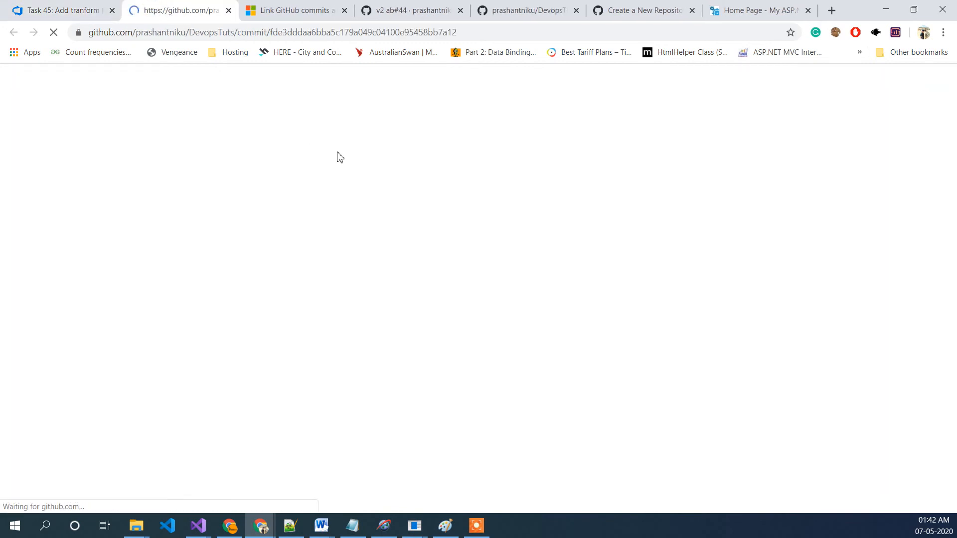
{"action": "scroll", "coordinate": [508, 359], "scroll_direction": "down", "scroll_amount": 3}
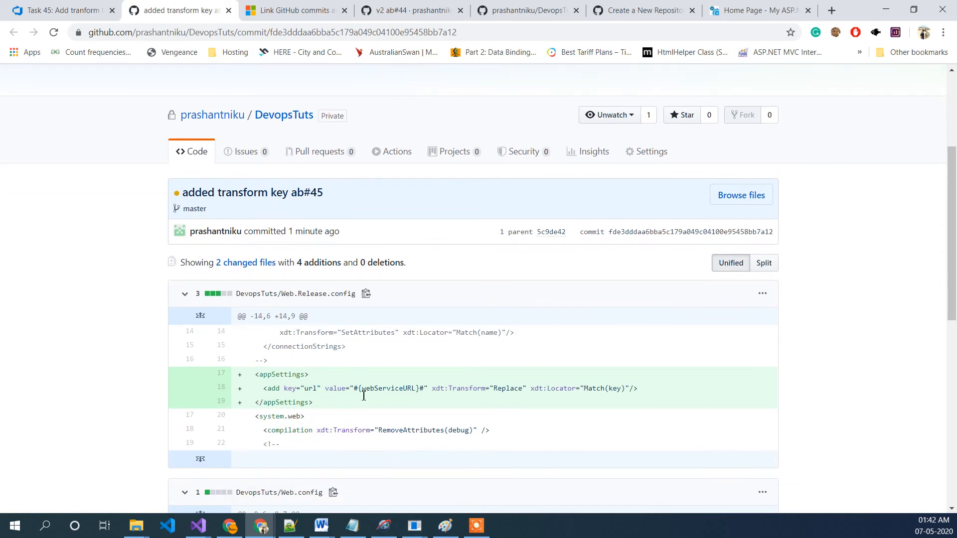
{"action": "scroll", "coordinate": [319, 390], "scroll_direction": "down", "scroll_amount": 1}
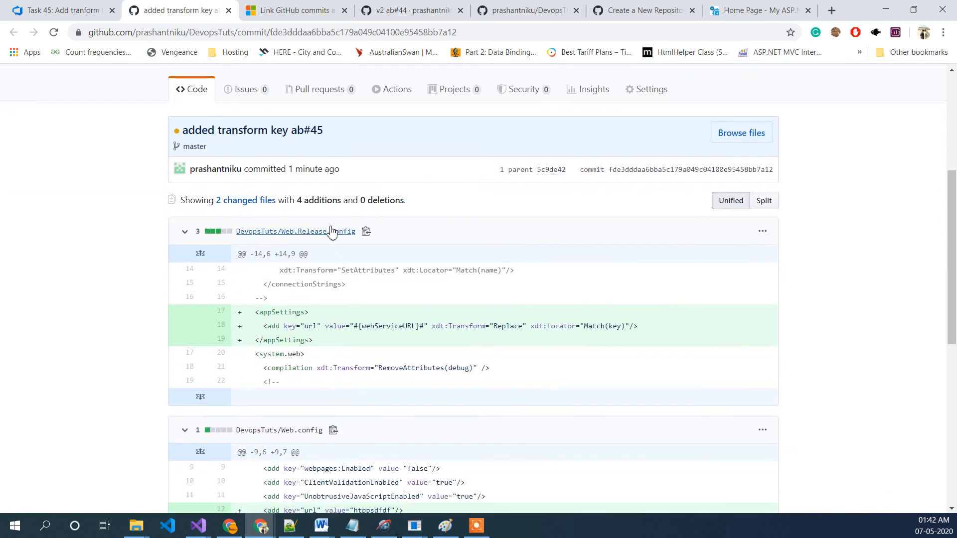
{"action": "scroll", "coordinate": [374, 327], "scroll_direction": "down", "scroll_amount": 2}
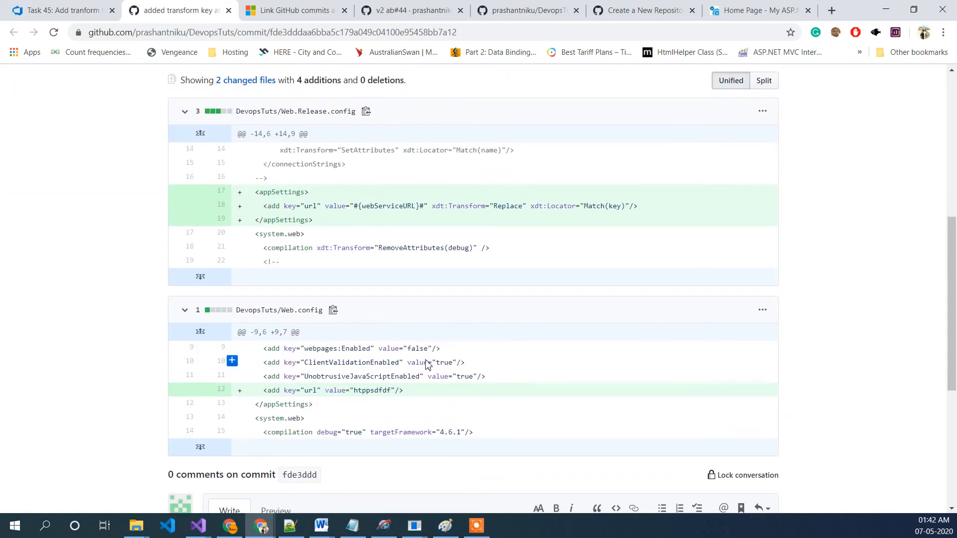
{"action": "scroll", "coordinate": [427, 365], "scroll_direction": "up", "scroll_amount": 3}
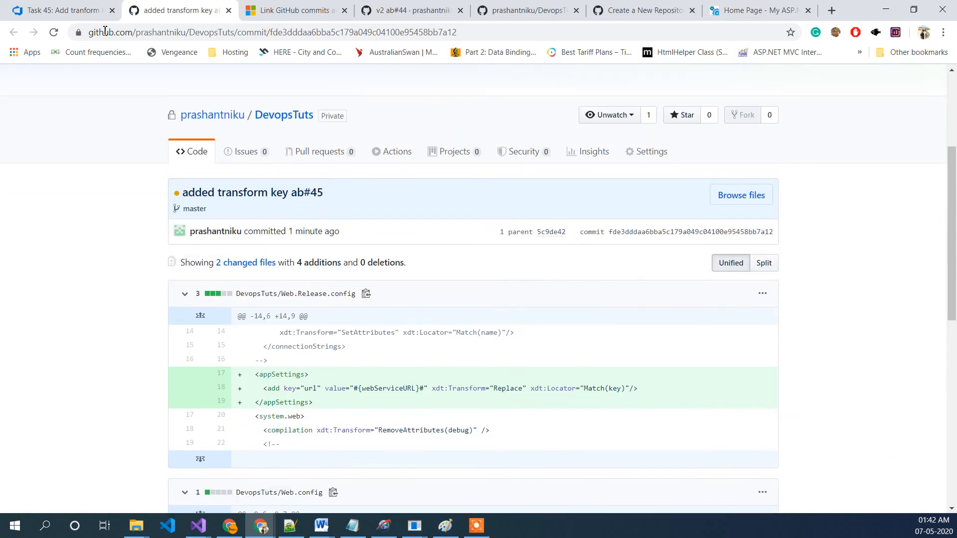
{"action": "left_click", "coordinate": [229, 10]}
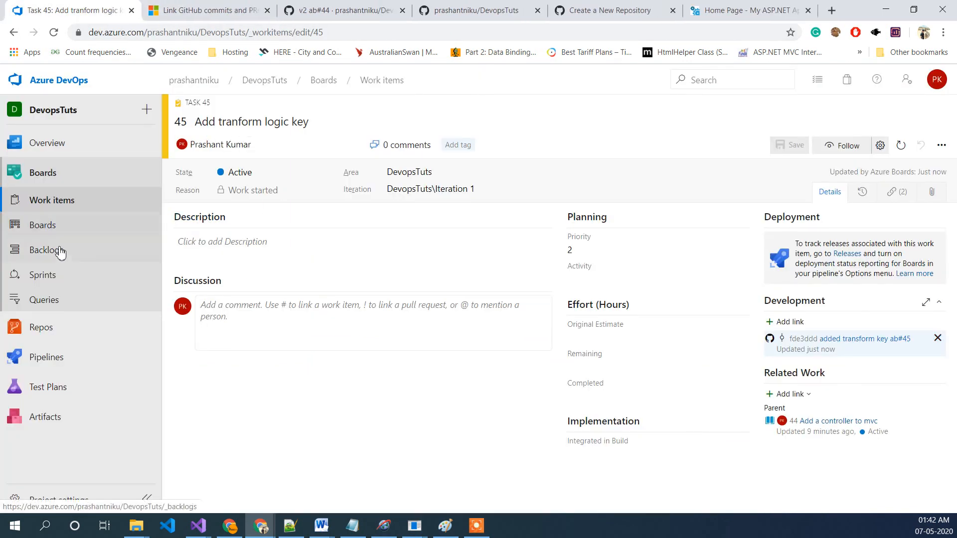
{"action": "left_click", "coordinate": [66, 357]}
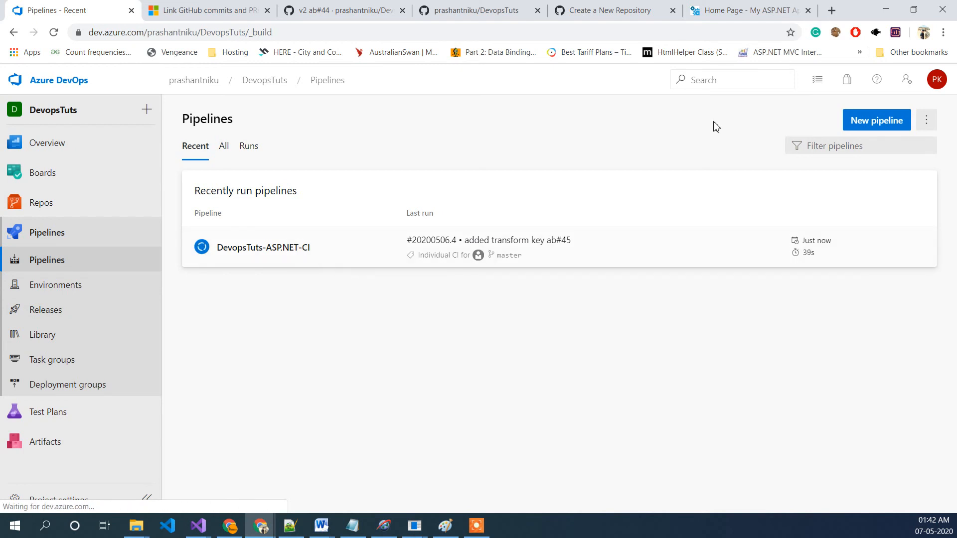
Step: Open the DevopsTuts-ASP.NET-CI build pipeline and start editing it
{"action": "left_click", "coordinate": [930, 127]}
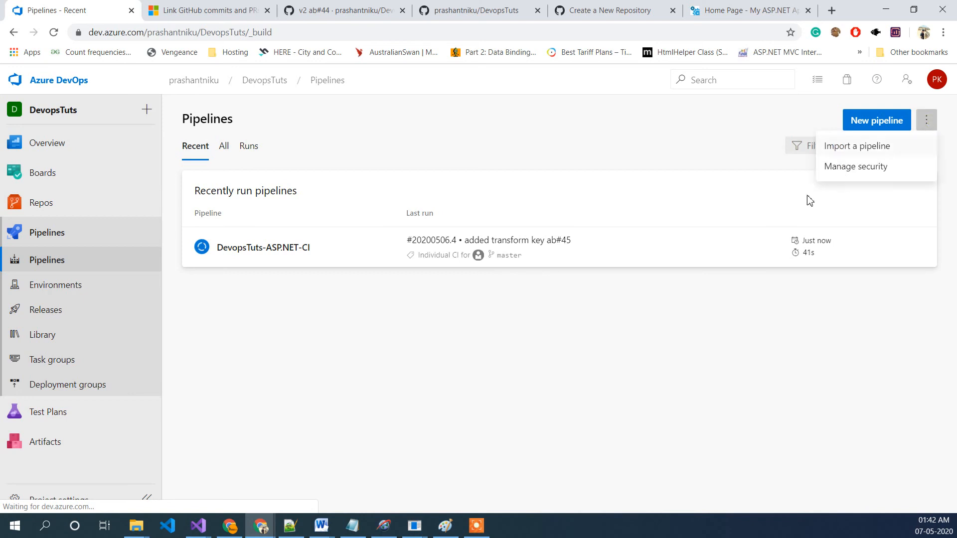
{"action": "left_click", "coordinate": [578, 329]}
{"action": "left_click", "coordinate": [234, 237]}
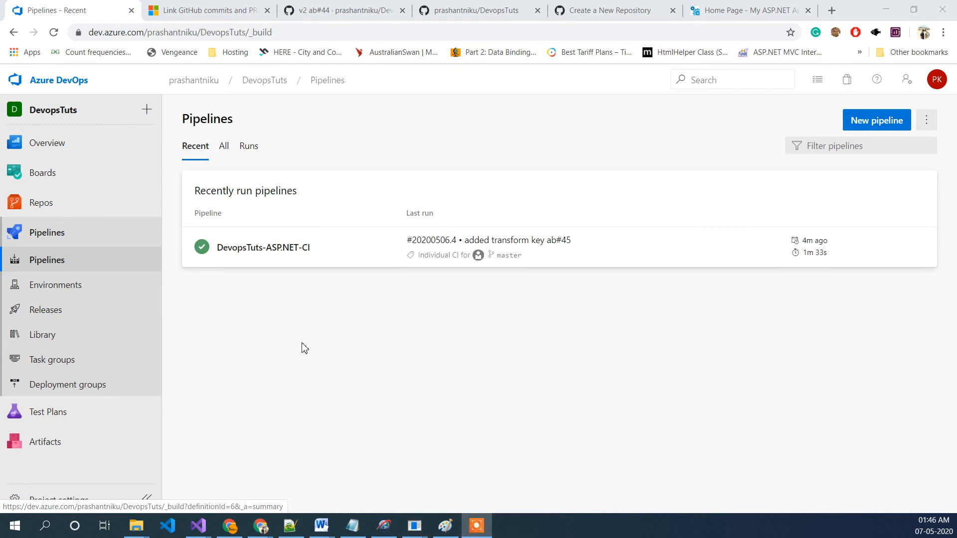
{"action": "left_click", "coordinate": [248, 253]}
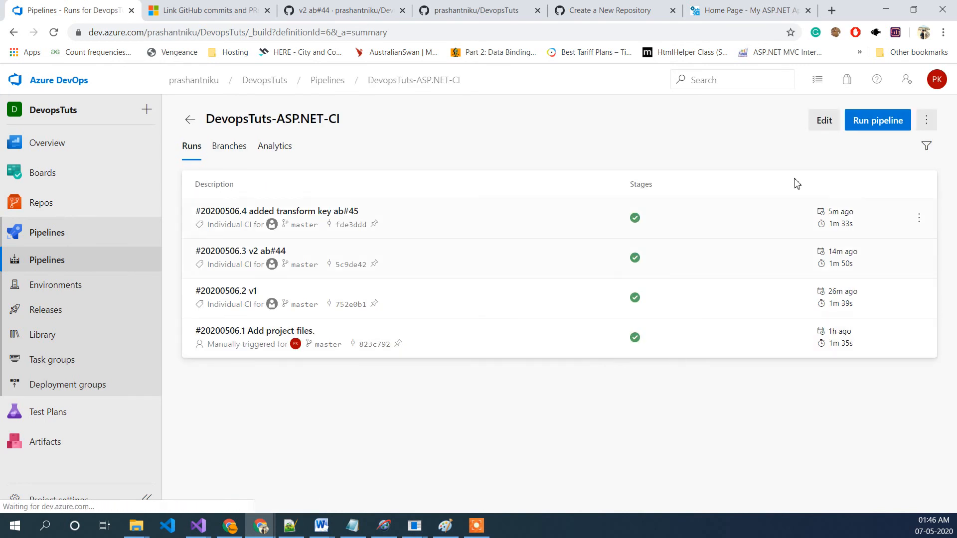
{"action": "left_click", "coordinate": [825, 121]}
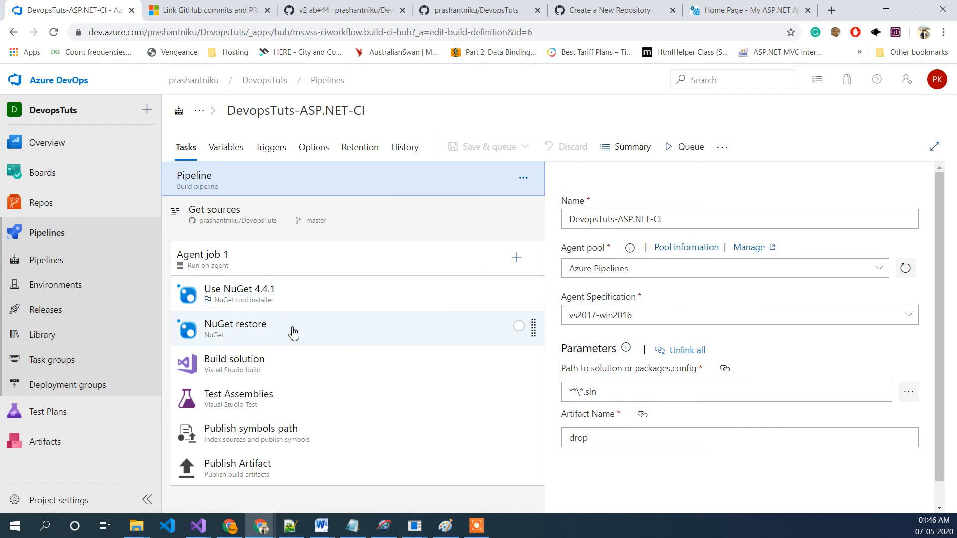
Step: Review the Build solution task's MSBuild arguments and the build pipeline's variables
{"action": "left_click", "coordinate": [262, 367]}
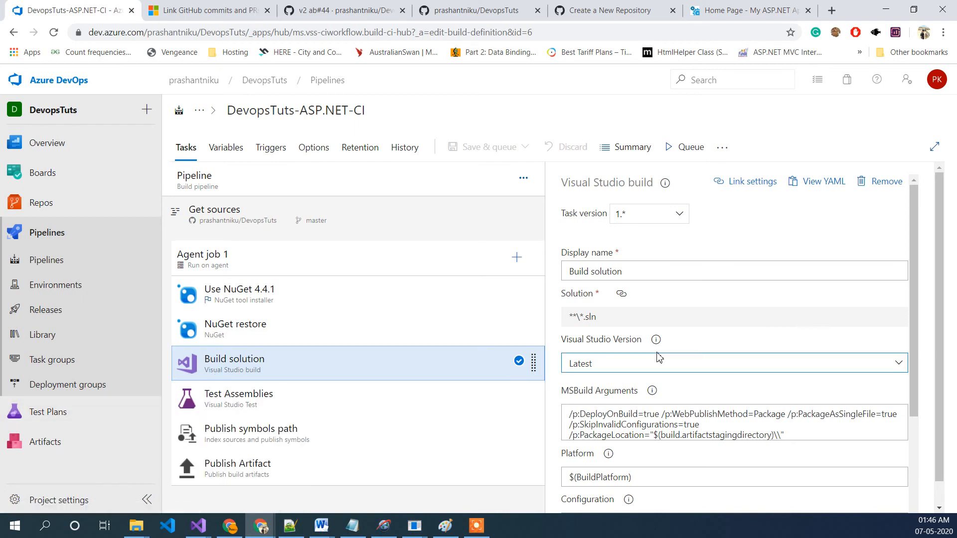
{"action": "scroll", "coordinate": [831, 303], "scroll_direction": "down", "scroll_amount": 3}
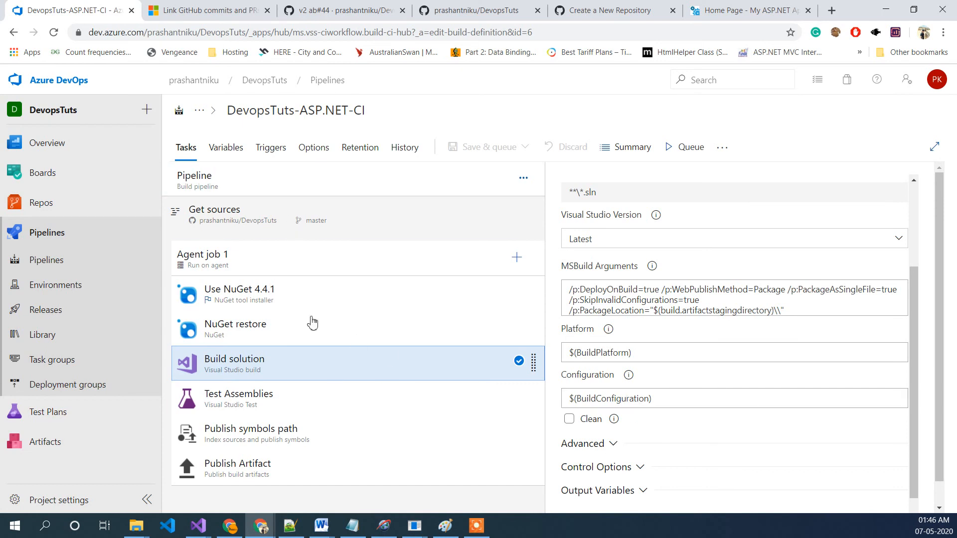
{"action": "left_click", "coordinate": [237, 152]}
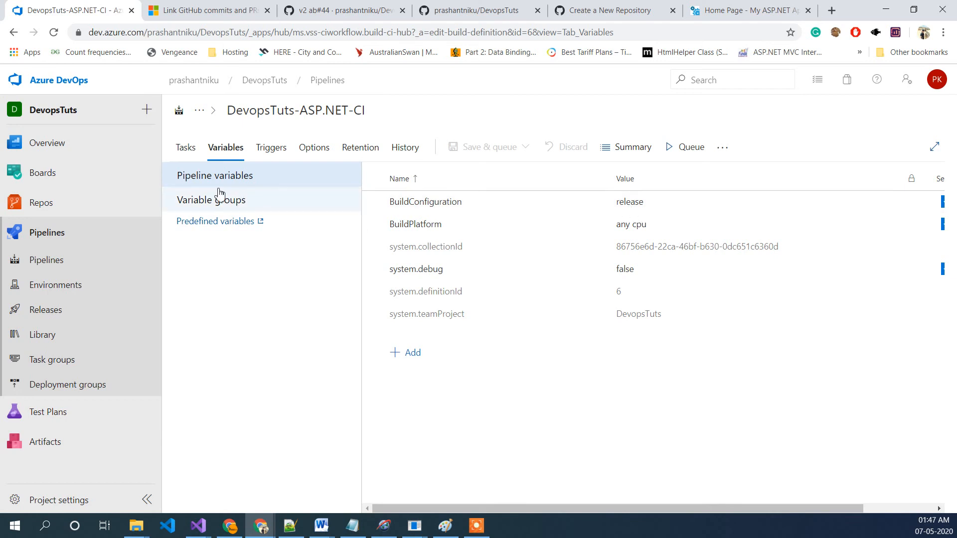
{"action": "left_click", "coordinate": [192, 152]}
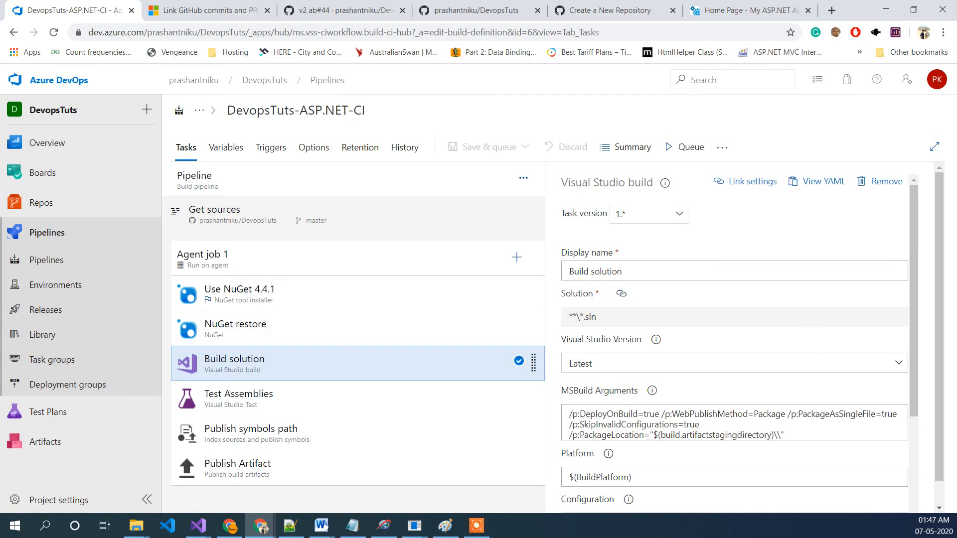
Step: Bring up Web.config in Notepad and copy the webServiceURL token name from the url appSetting
{"action": "left_click", "coordinate": [414, 525]}
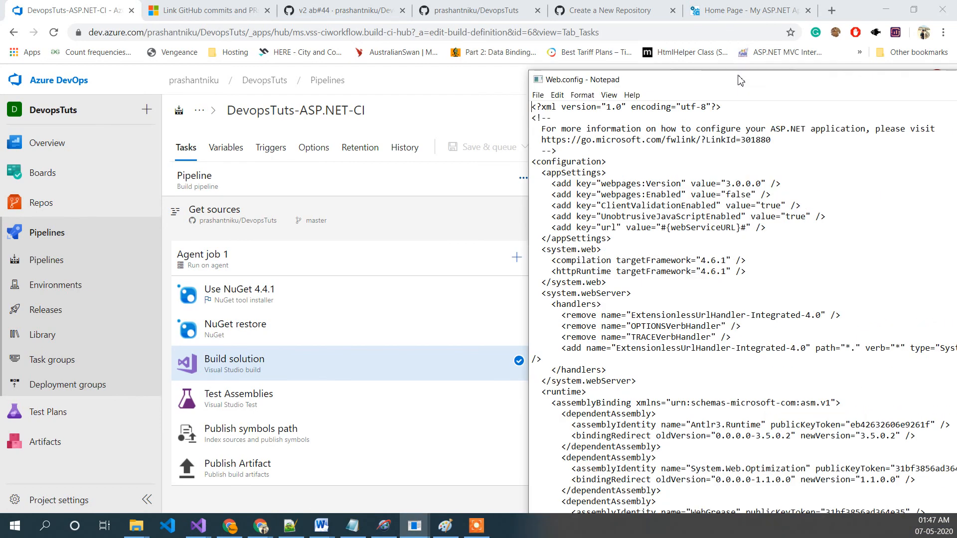
{"action": "left_click_drag", "start_coordinate": [707, 80], "coordinate": [404, 43]}
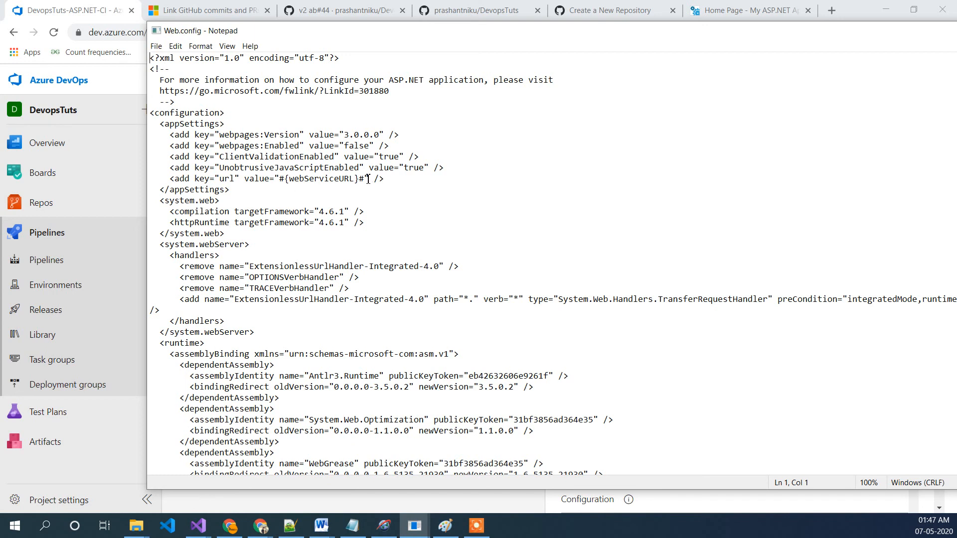
{"action": "left_click_drag", "start_coordinate": [368, 179], "coordinate": [277, 180]}
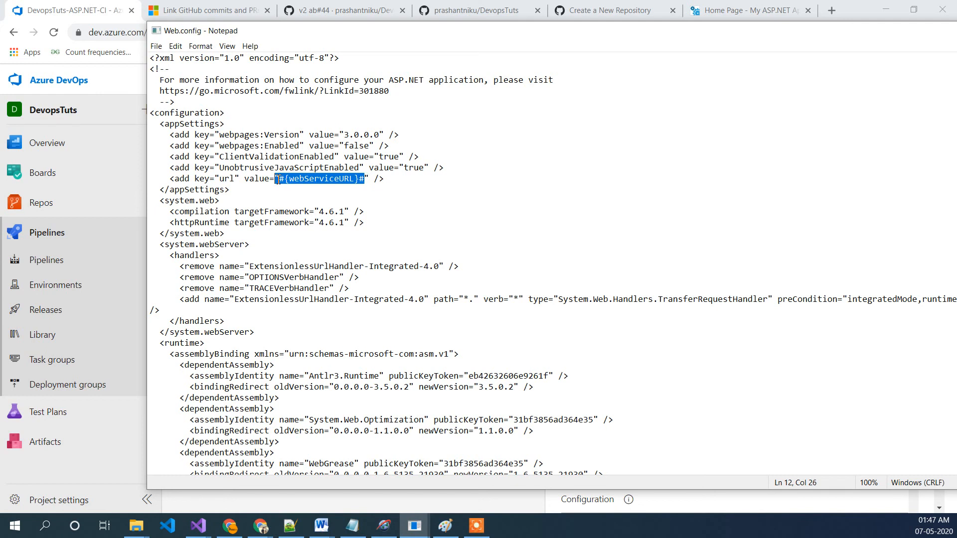
{"action": "left_click", "coordinate": [355, 191]}
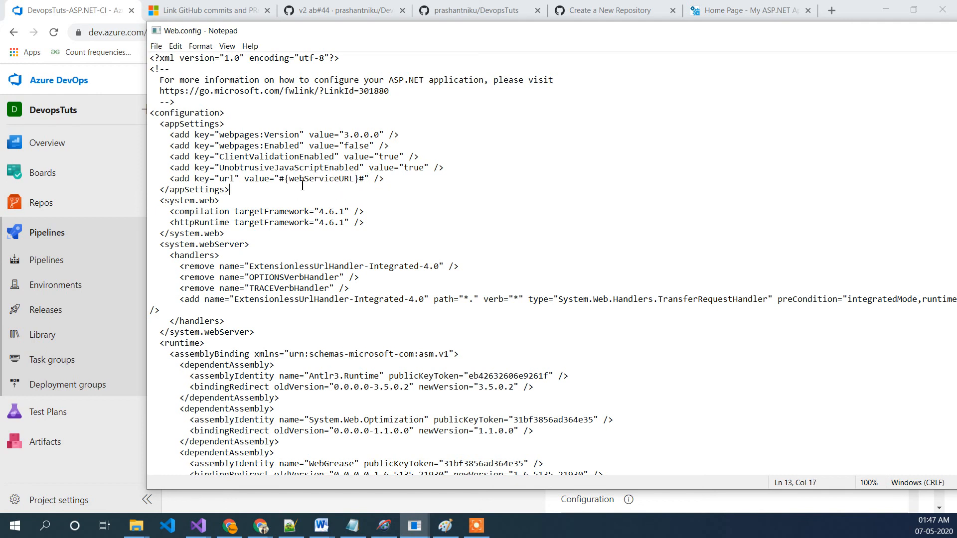
{"action": "left_click_drag", "start_coordinate": [281, 178], "coordinate": [364, 182]}
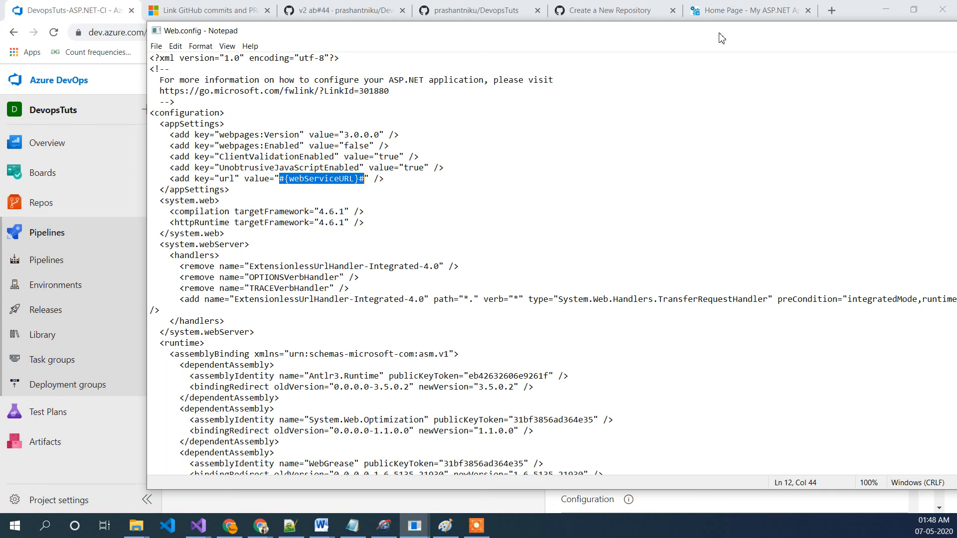
{"action": "left_click_drag", "start_coordinate": [712, 33], "coordinate": [578, 86]}
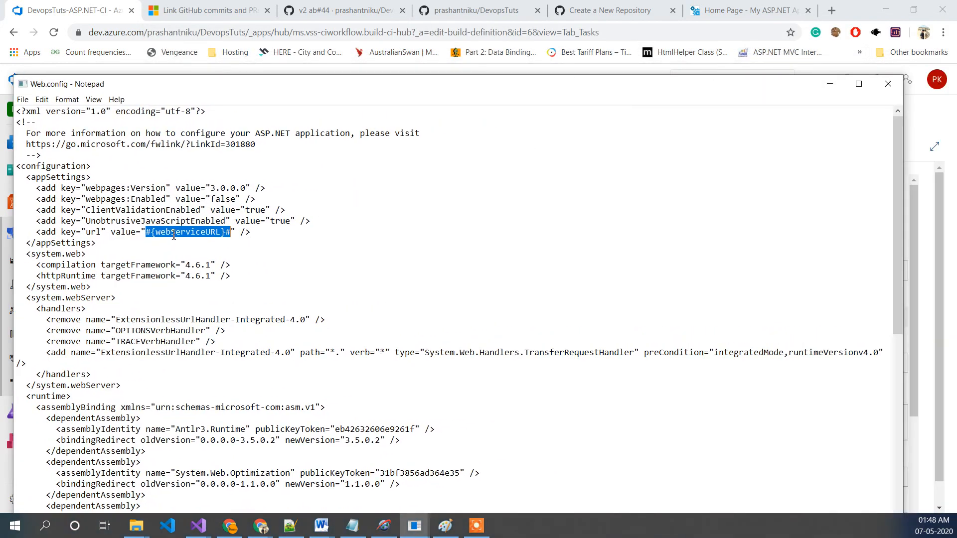
{"action": "mouse_move", "coordinate": [151, 233]}
{"action": "left_mouse_down"}
{"action": "mouse_move", "coordinate": [222, 234]}
{"action": "mouse_move", "coordinate": [157, 233]}
{"action": "left_mouse_up"}
{"action": "left_click", "coordinate": [223, 234]}
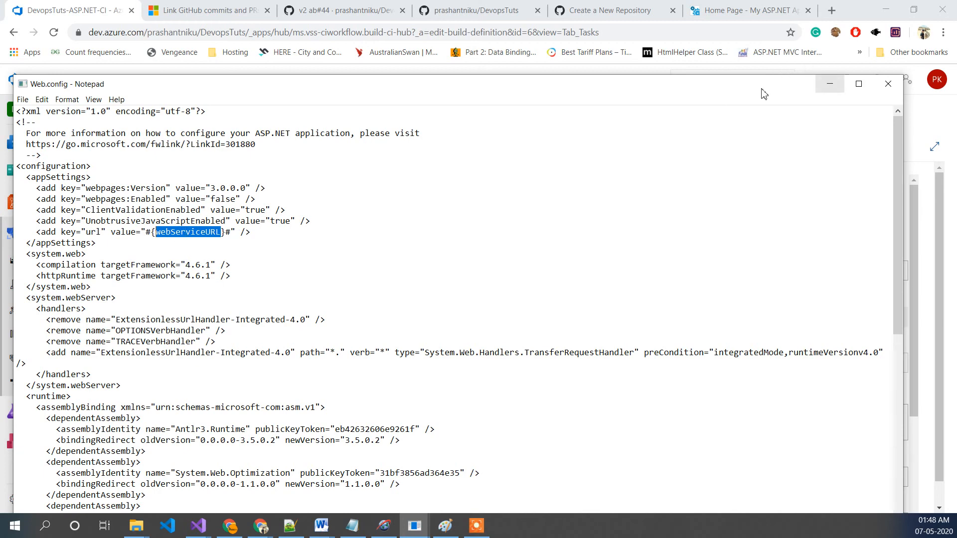
{"action": "left_click_drag", "start_coordinate": [743, 88], "coordinate": [956, 37]}
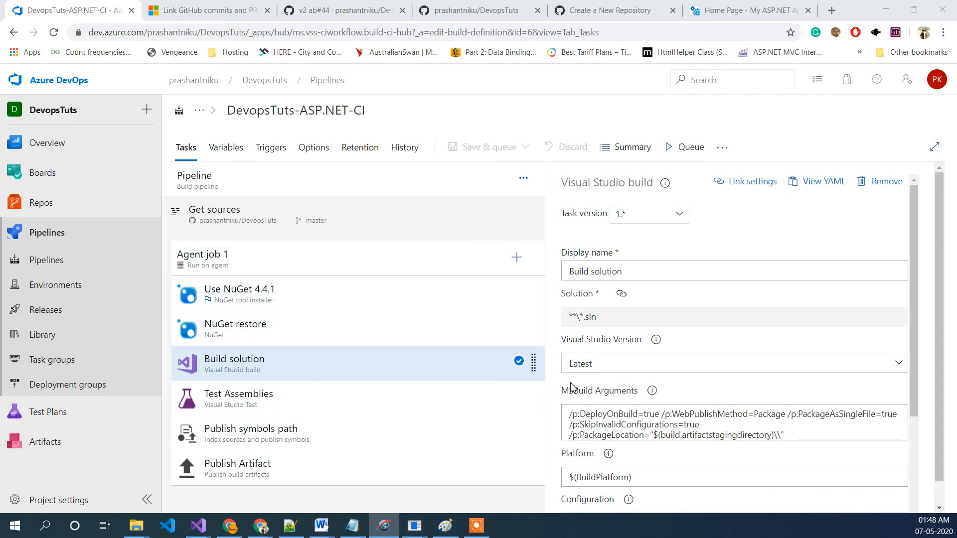
Step: Open the New release pipeline for editing, check the Development stage's tasks, and go to its Variables
{"action": "scroll", "coordinate": [674, 378], "scroll_direction": "down", "scroll_amount": 1}
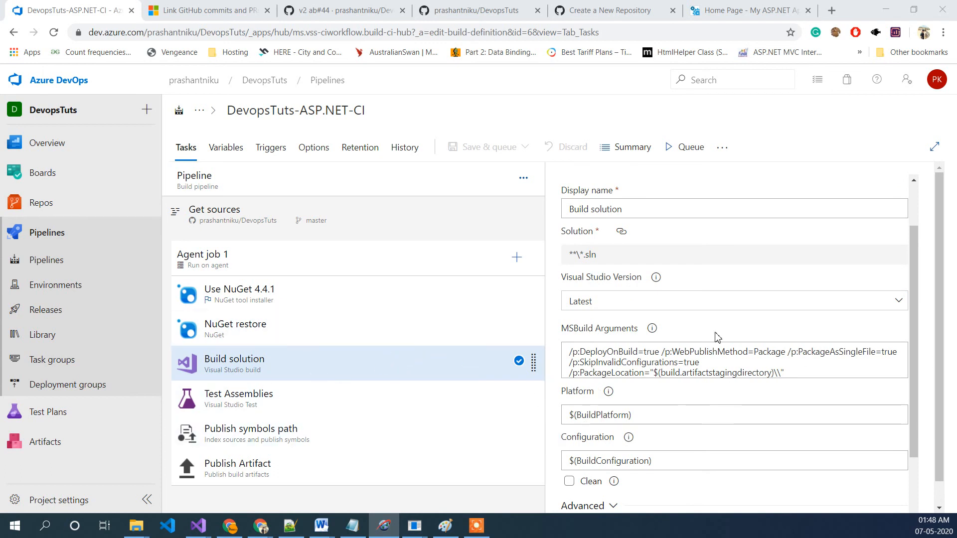
{"action": "scroll", "coordinate": [716, 339], "scroll_direction": "down", "scroll_amount": 1}
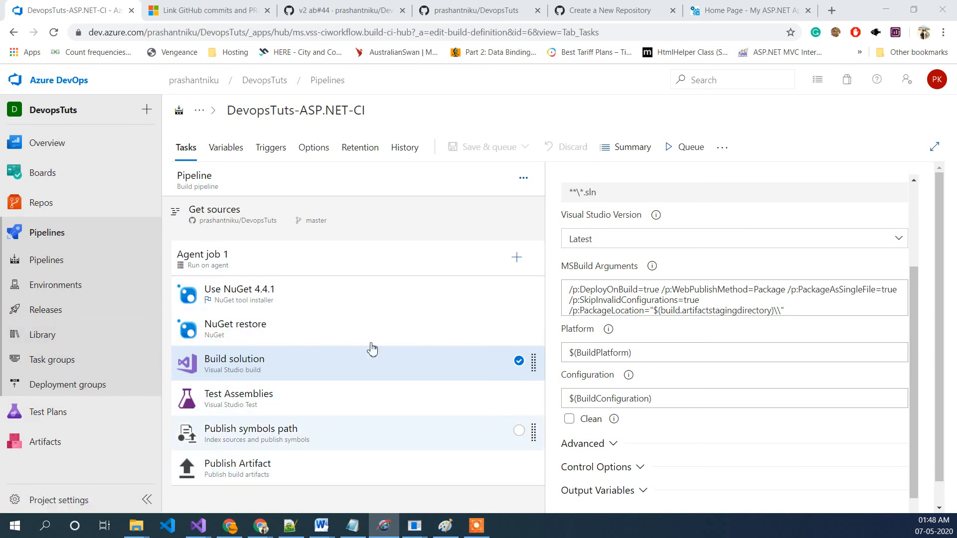
{"action": "left_click", "coordinate": [65, 311]}
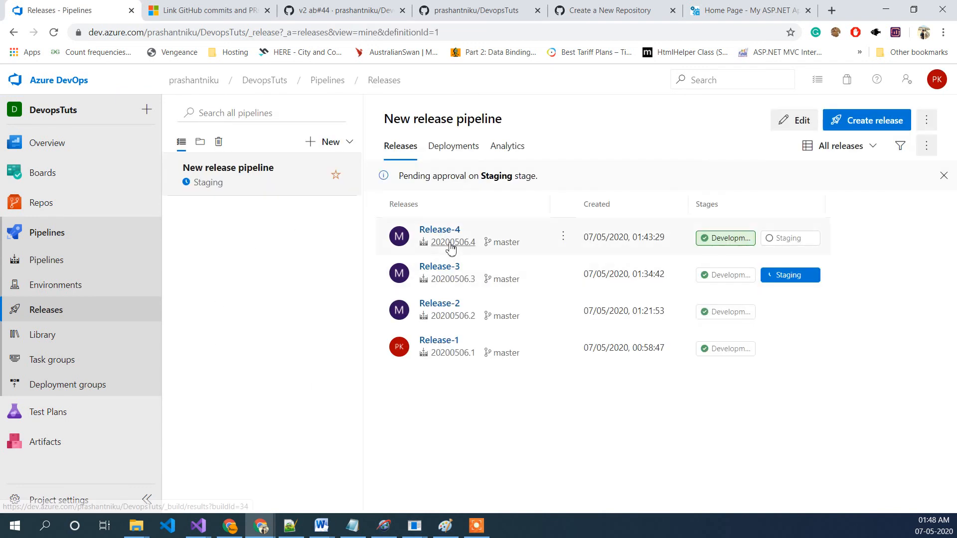
{"action": "left_click", "coordinate": [800, 121]}
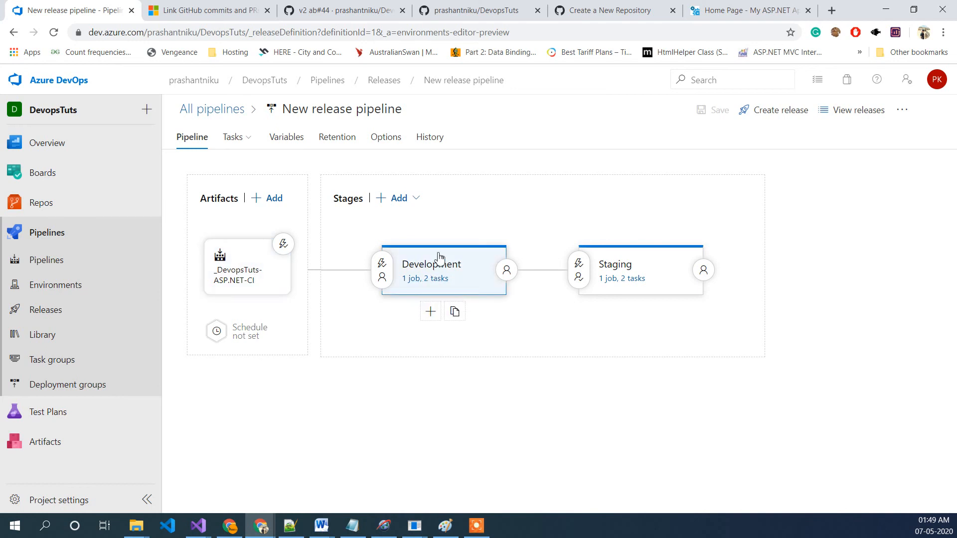
{"action": "left_click", "coordinate": [415, 268]}
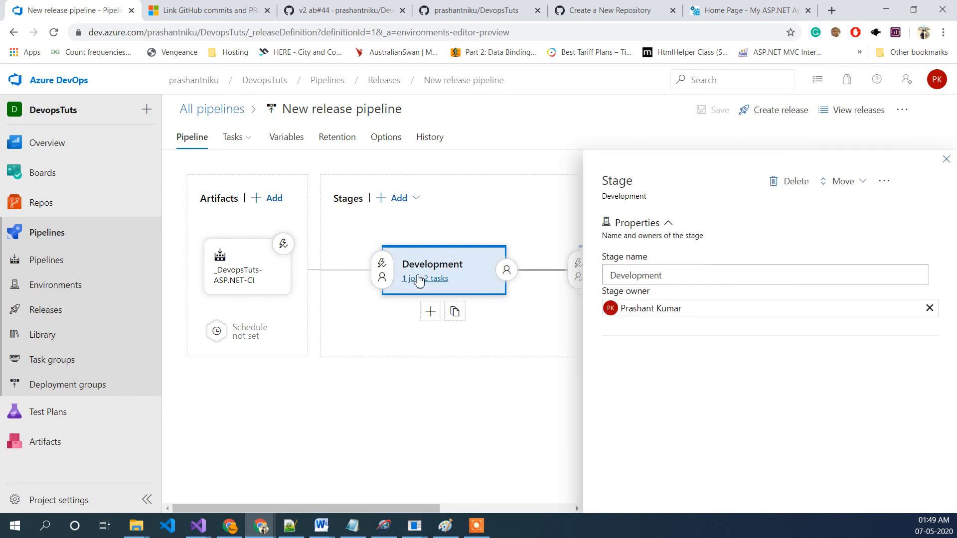
{"action": "left_click", "coordinate": [417, 280]}
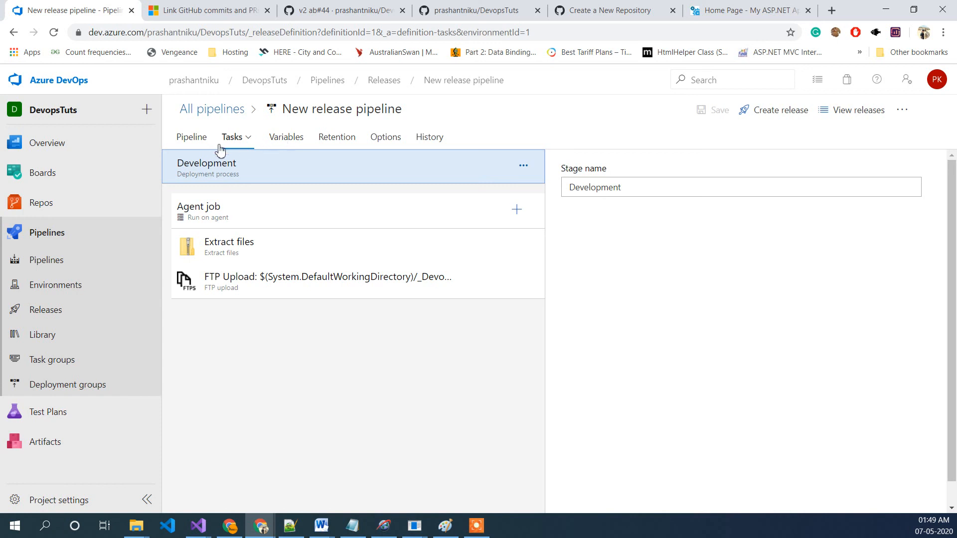
{"action": "left_click", "coordinate": [292, 141]}
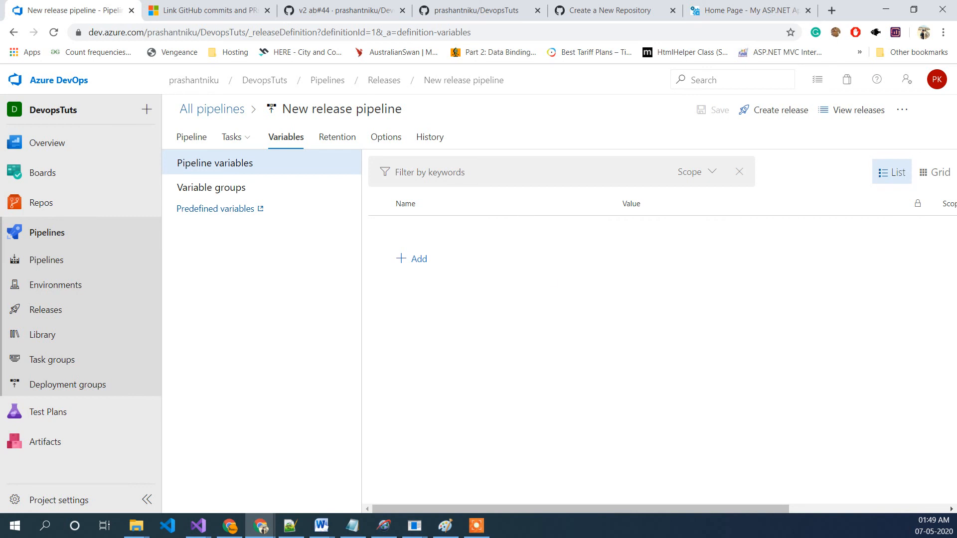
Step: Switch to Visual Studio and copy the webServiceURL token name from Web.Release.config
{"action": "key", "text": "alt+Tab"}
{"action": "key", "text": "alt+Tab"}
{"action": "key", "text": "alt+Tab"}
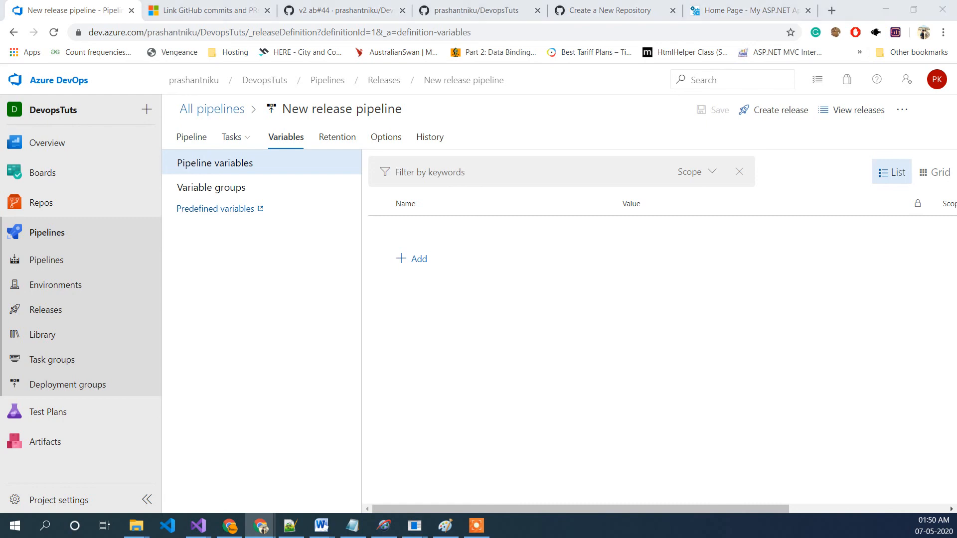
{"action": "double_click", "coordinate": [241, 239]}
{"action": "key", "text": "ctrl+c"}
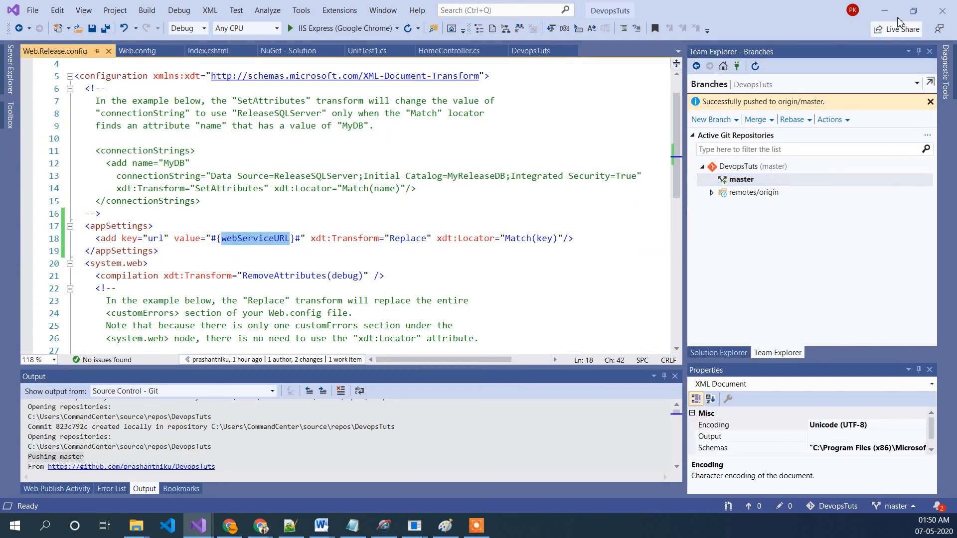
{"action": "left_click", "coordinate": [884, 10]}
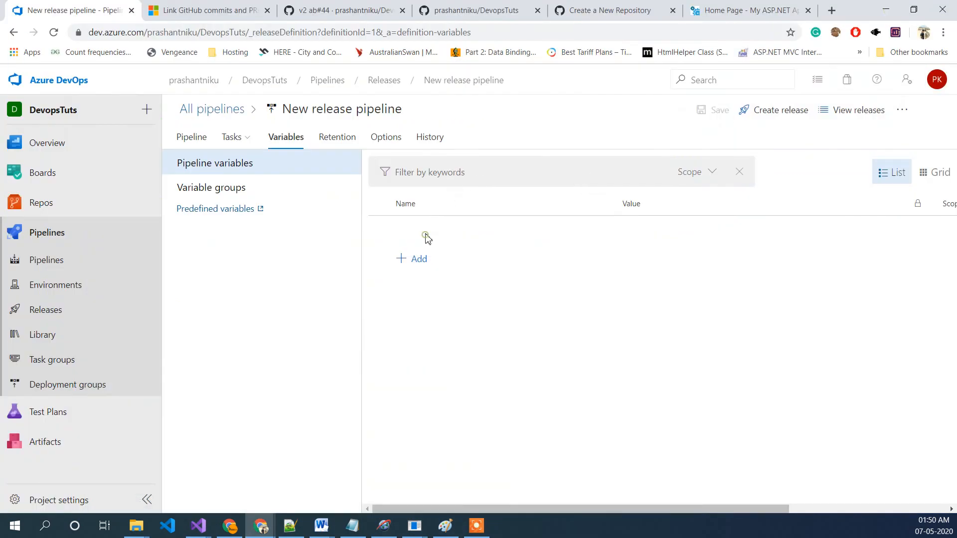
Step: Add a release pipeline variable named webServiceURL with the value automaticbuildprocess
{"action": "left_click", "coordinate": [427, 258]}
{"action": "key", "text": "ctrl+v"}
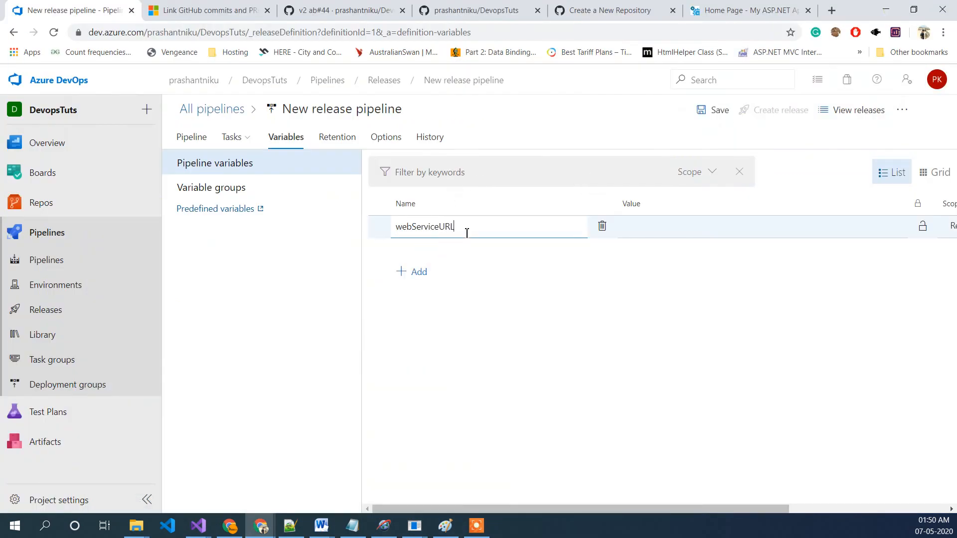
{"action": "left_click", "coordinate": [646, 234]}
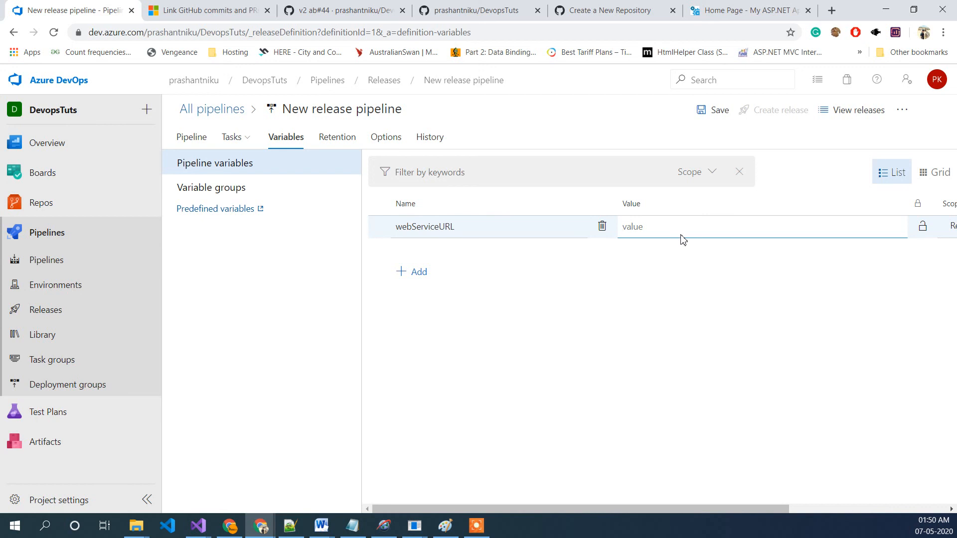
{"action": "type", "text": "automaticbuildprocess"}
{"action": "left_click", "coordinate": [671, 255]}
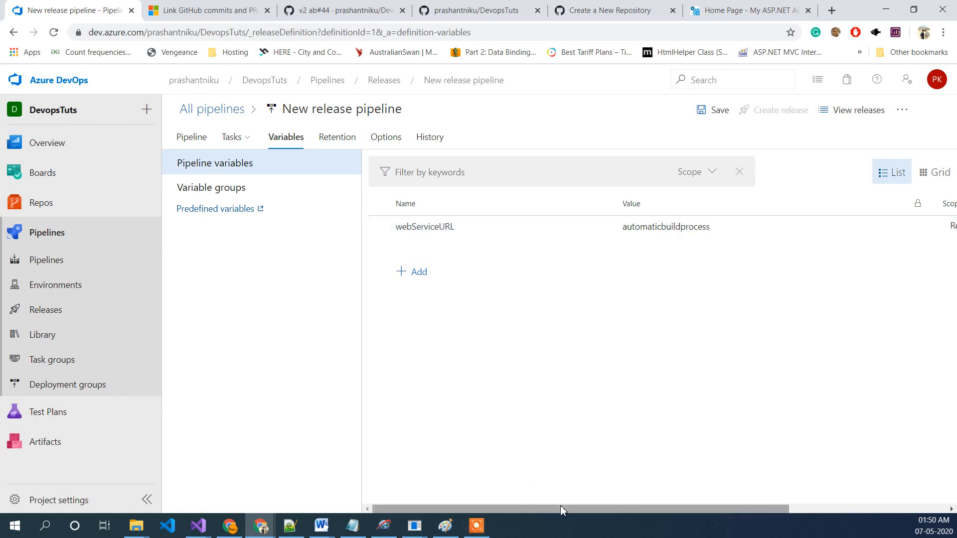
Step: Set the webServiceURL variable's scope to the Development stage
{"action": "left_click_drag", "start_coordinate": [561, 506], "coordinate": [709, 509]}
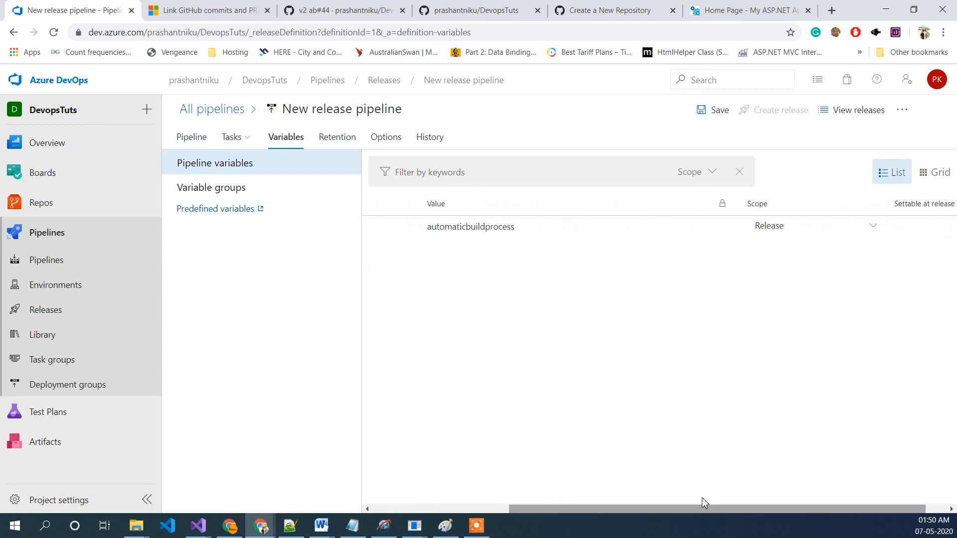
{"action": "left_click", "coordinate": [844, 233]}
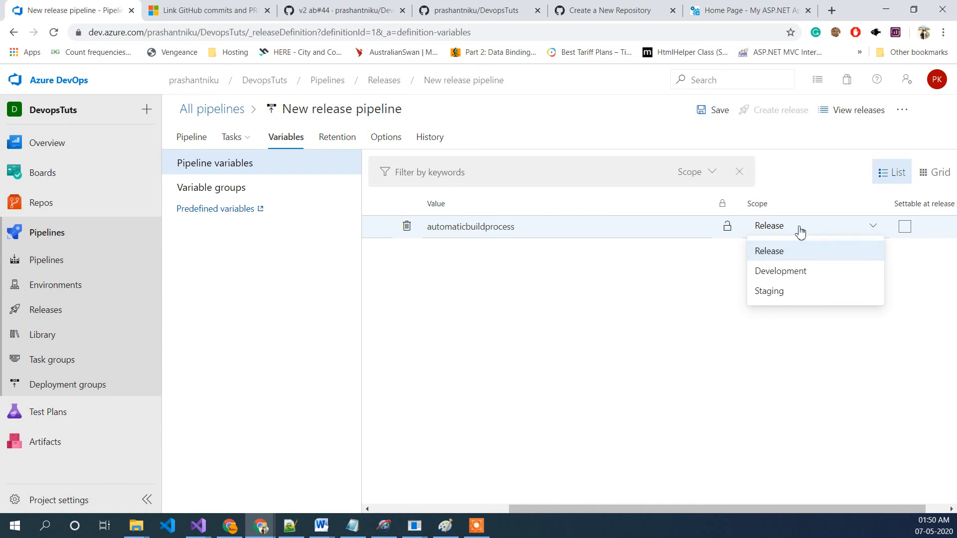
{"action": "left_click", "coordinate": [793, 280]}
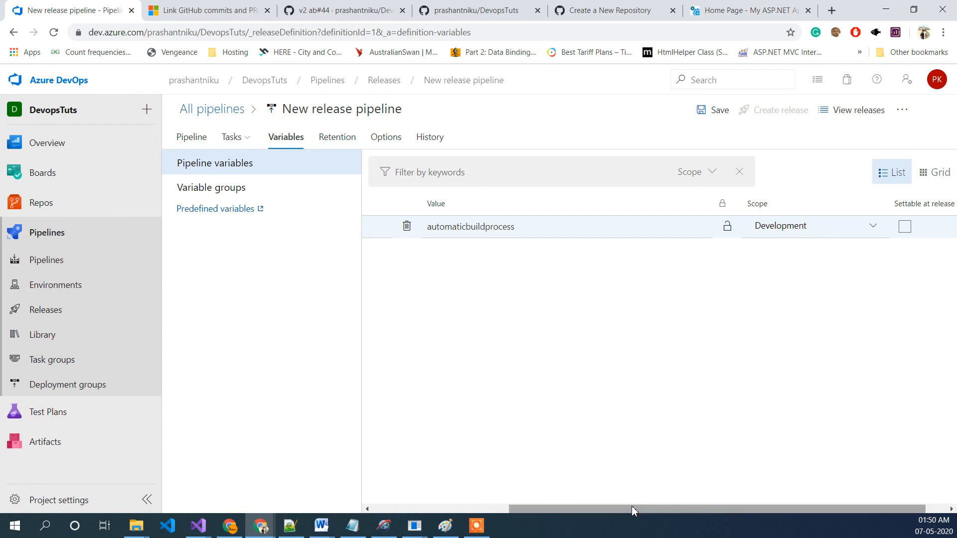
Step: Add a second webServiceURL release variable with the value secondrelease automatic
{"action": "left_click_drag", "start_coordinate": [632, 506], "coordinate": [510, 493]}
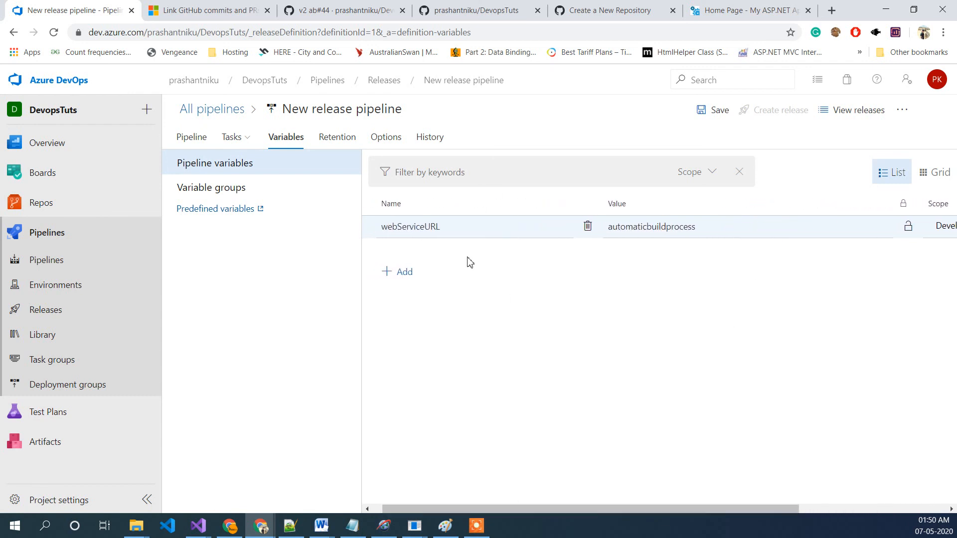
{"action": "left_click", "coordinate": [387, 273]}
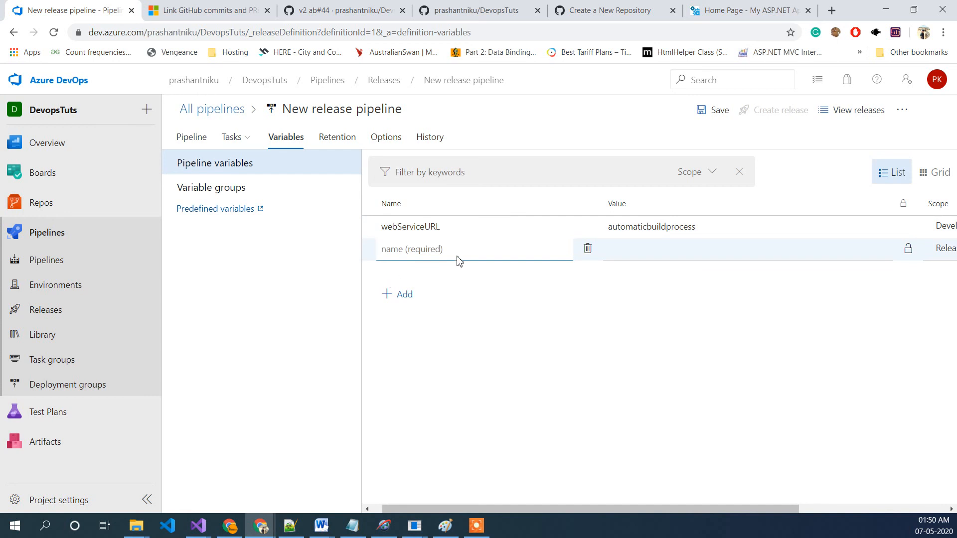
{"action": "key", "text": "ctrl+v"}
{"action": "left_click", "coordinate": [496, 288]}
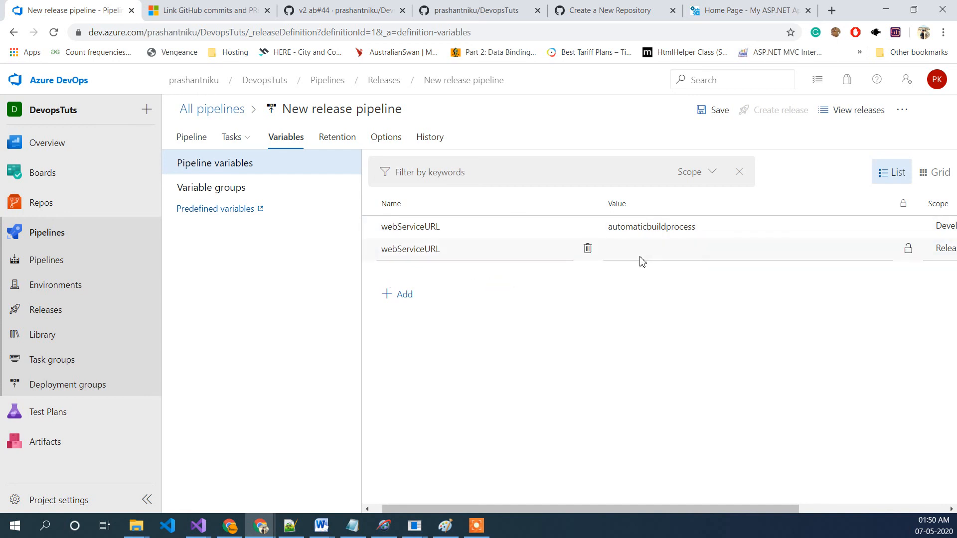
{"action": "left_click", "coordinate": [667, 248]}
{"action": "type", "text": "secondrelease automa"}
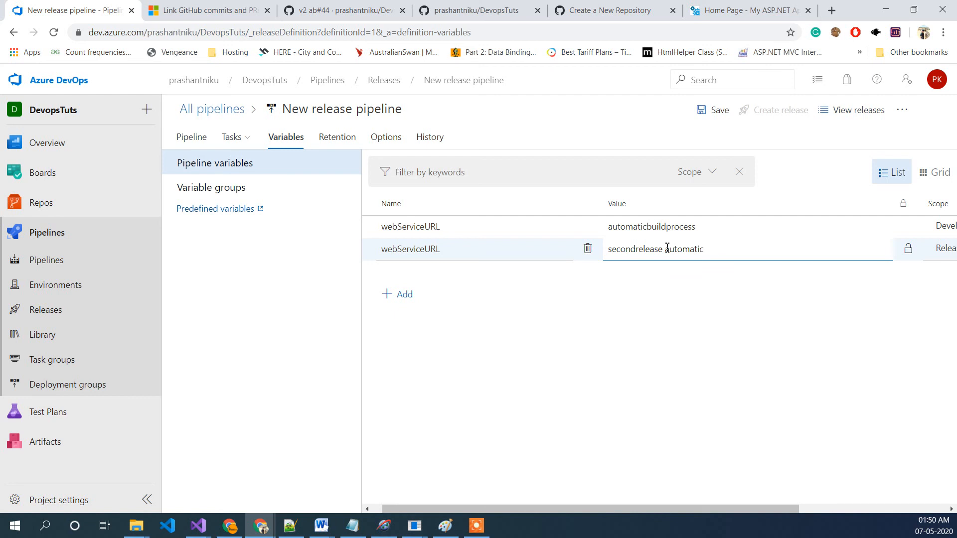
{"action": "type", "text": "tic"}
Step: Set the second webServiceURL variable's scope to the Staging stage
{"action": "left_click_drag", "start_coordinate": [719, 509], "coordinate": [839, 354]}
{"action": "left_click", "coordinate": [855, 254]}
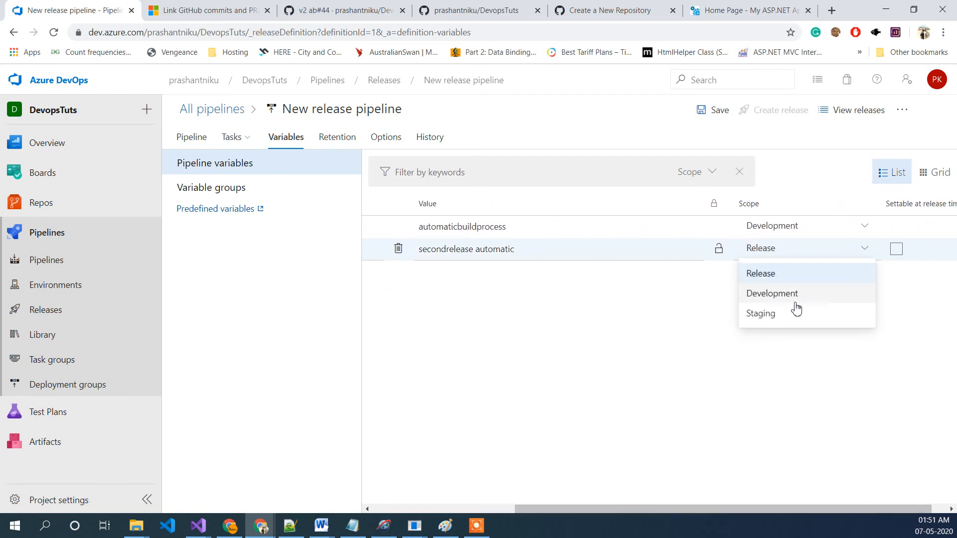
{"action": "left_click", "coordinate": [780, 315]}
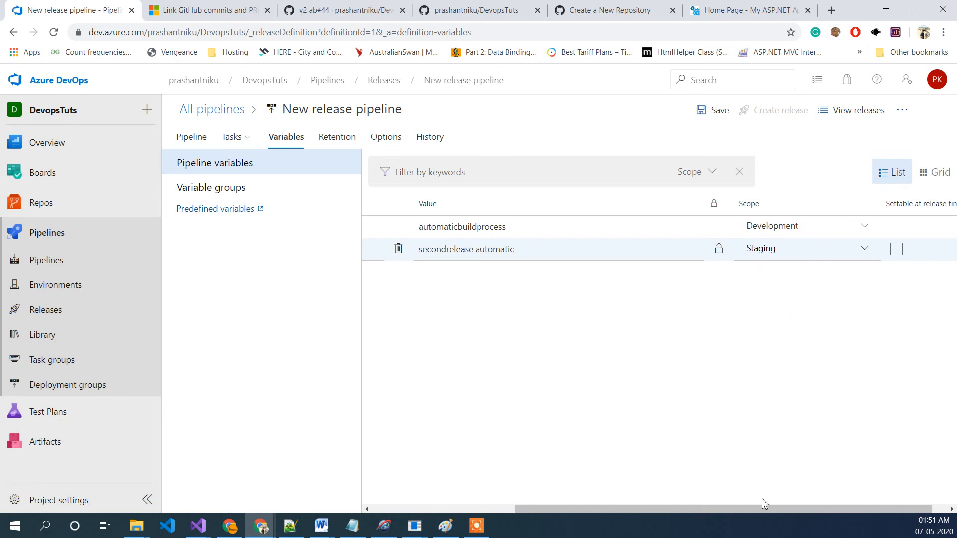
Step: Add a Replace Tokens task to the Development stage's agent job, placed before the FTP Upload task
{"action": "left_click_drag", "start_coordinate": [728, 505], "coordinate": [585, 508]}
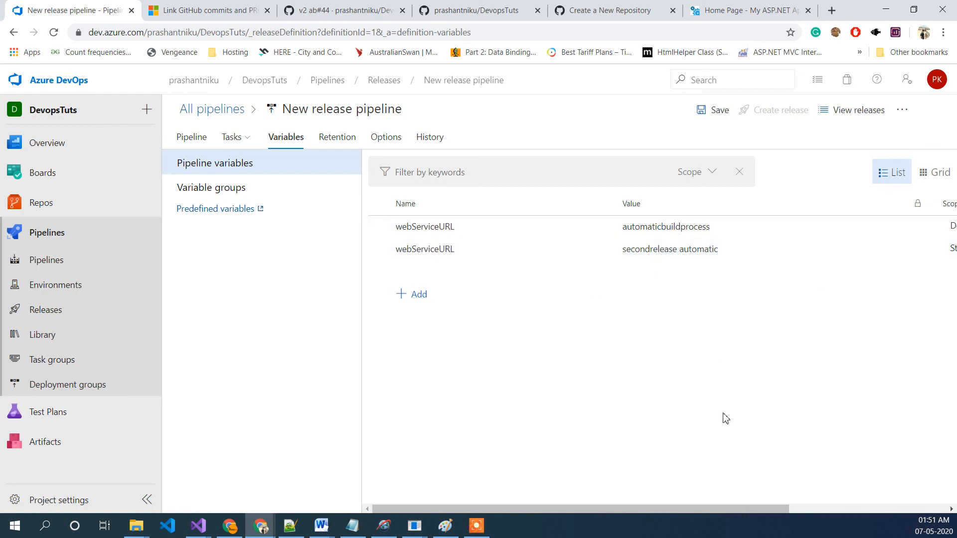
{"action": "left_click_drag", "start_coordinate": [668, 510], "coordinate": [795, 499]}
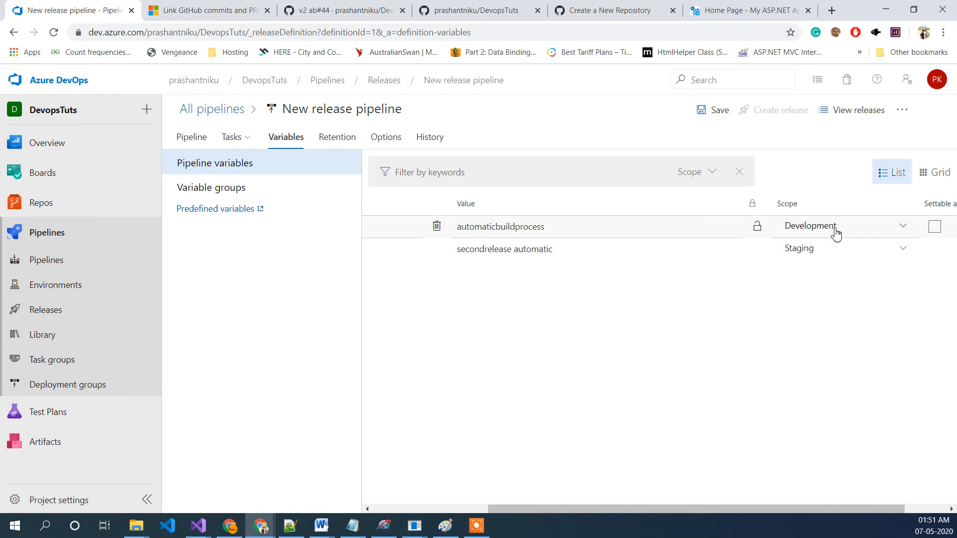
{"action": "left_click_drag", "start_coordinate": [668, 517], "coordinate": [516, 498]}
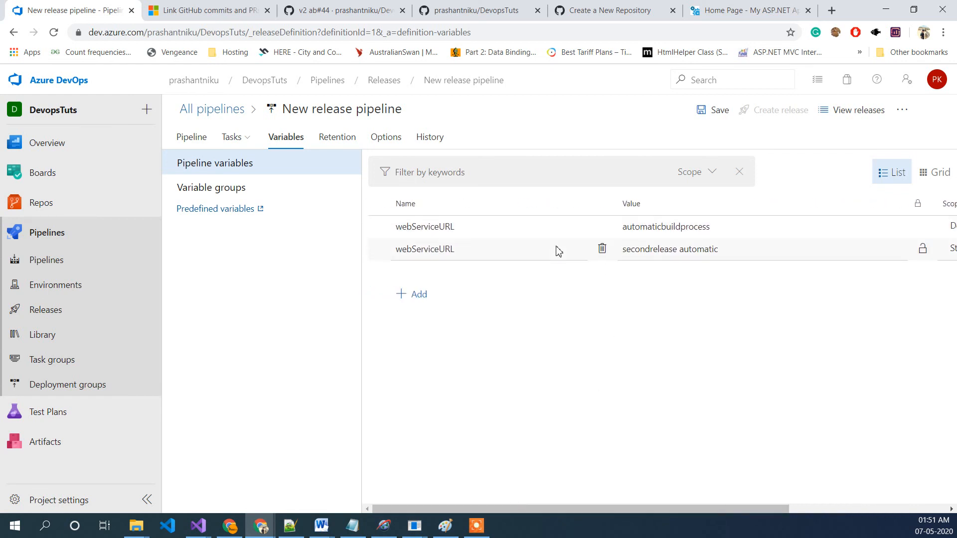
{"action": "left_click", "coordinate": [180, 144]}
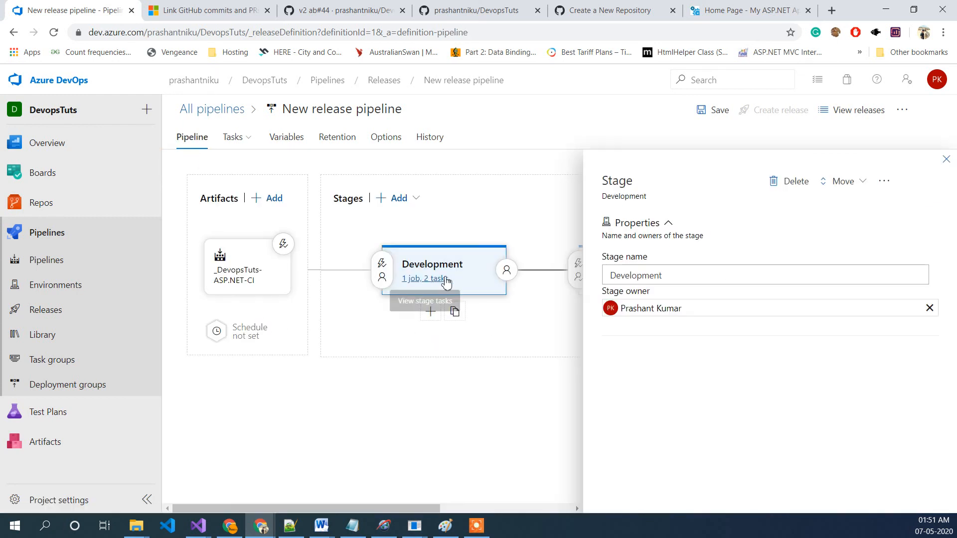
{"action": "left_click", "coordinate": [944, 161]}
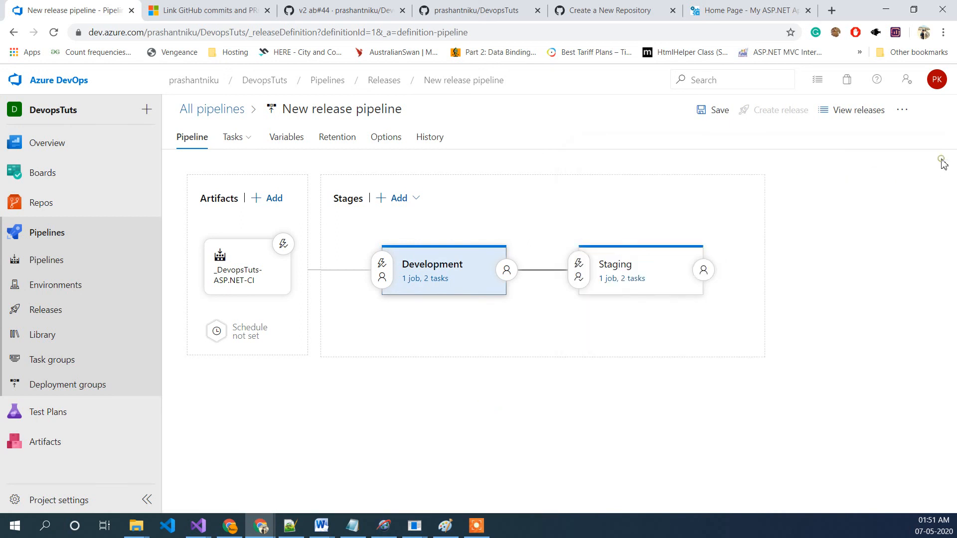
{"action": "left_click", "coordinate": [427, 282]}
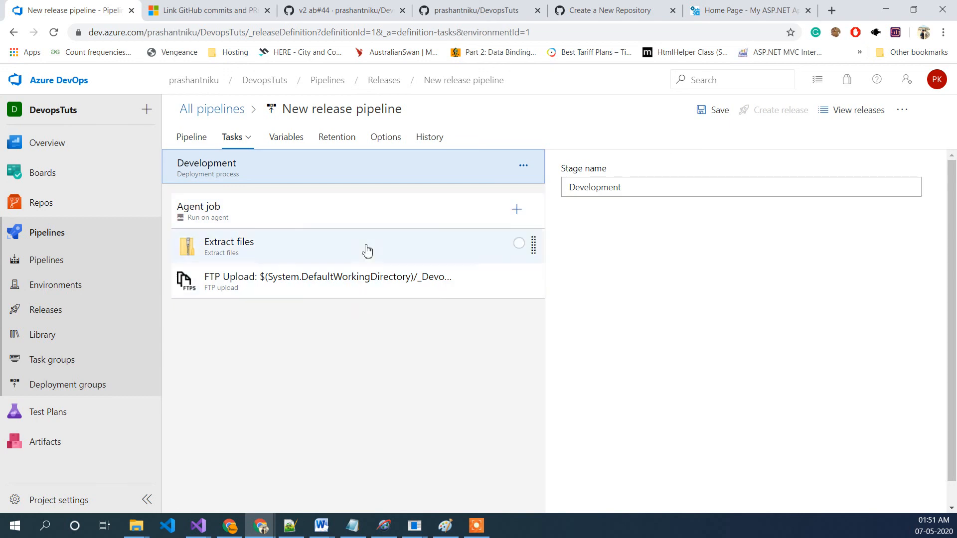
{"action": "left_click", "coordinate": [516, 215]}
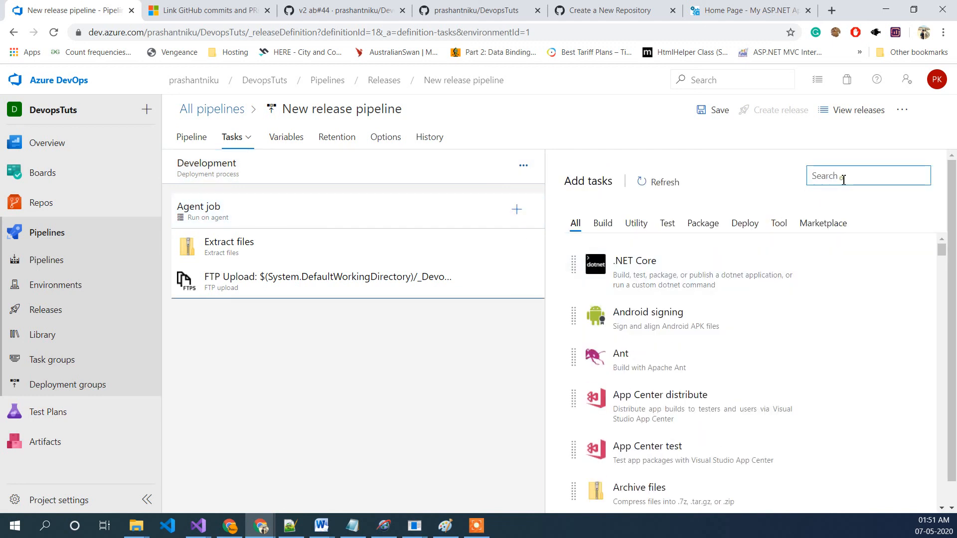
{"action": "type", "text": "token"}
{"action": "mouse_move", "coordinate": [669, 247]}
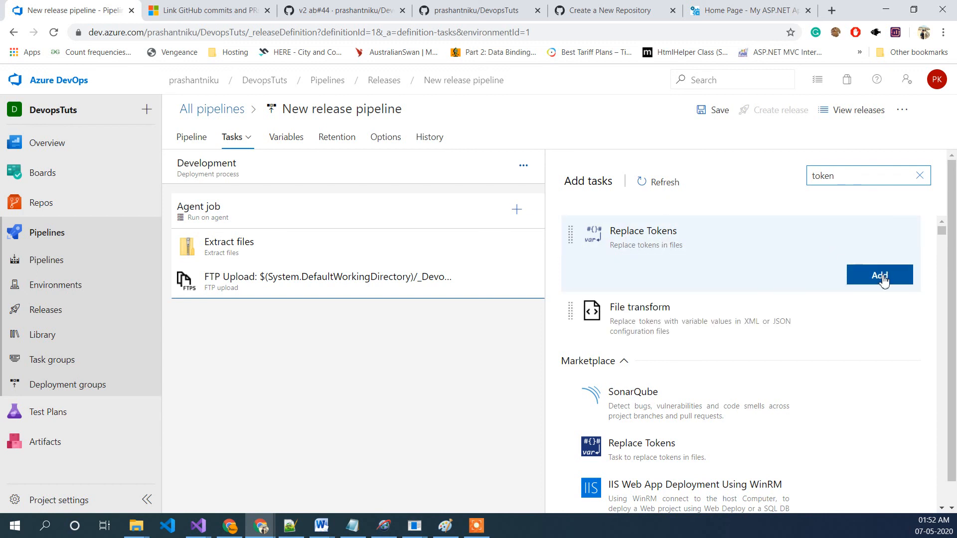
{"action": "left_click", "coordinate": [882, 279]}
{"action": "left_click", "coordinate": [879, 275]}
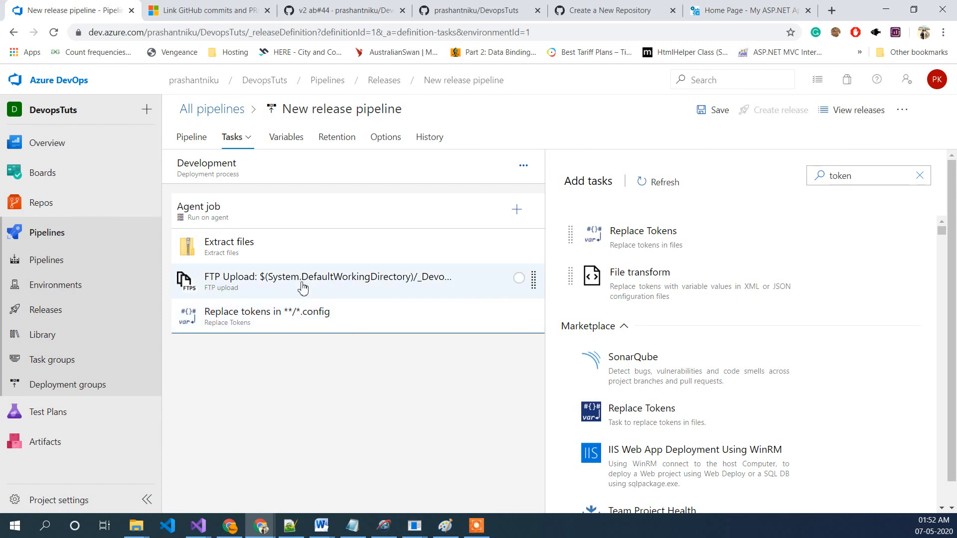
{"action": "left_click_drag", "start_coordinate": [535, 316], "coordinate": [527, 278]}
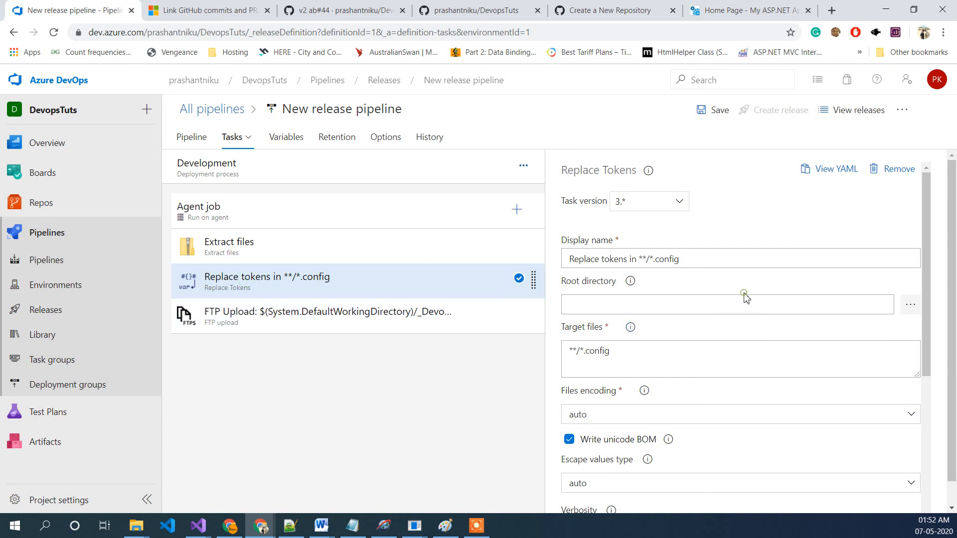
Step: Set the Replace Tokens root directory to $(System.DefaultWorkingDirectory)/_DevopsTuts-ASP.NET-CI/drop/Temp/Content/D_C/a/1/s/DevopsTuts/obj/Release/Package/PackageTmp
{"action": "left_click", "coordinate": [722, 307]}
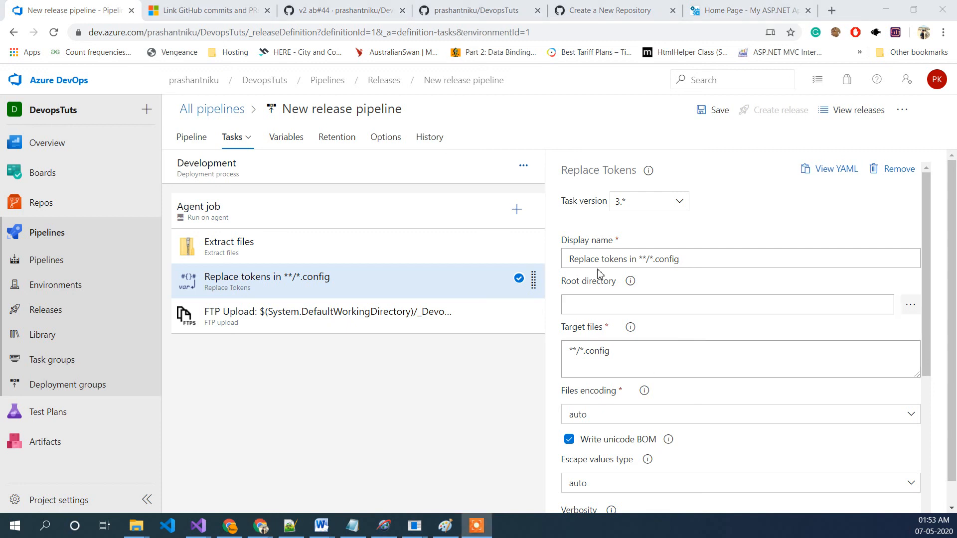
{"action": "scroll", "coordinate": [772, 314], "scroll_direction": "down", "scroll_amount": 3}
{"action": "scroll", "coordinate": [818, 325], "scroll_direction": "up", "scroll_amount": 3}
{"action": "left_click", "coordinate": [682, 300]}
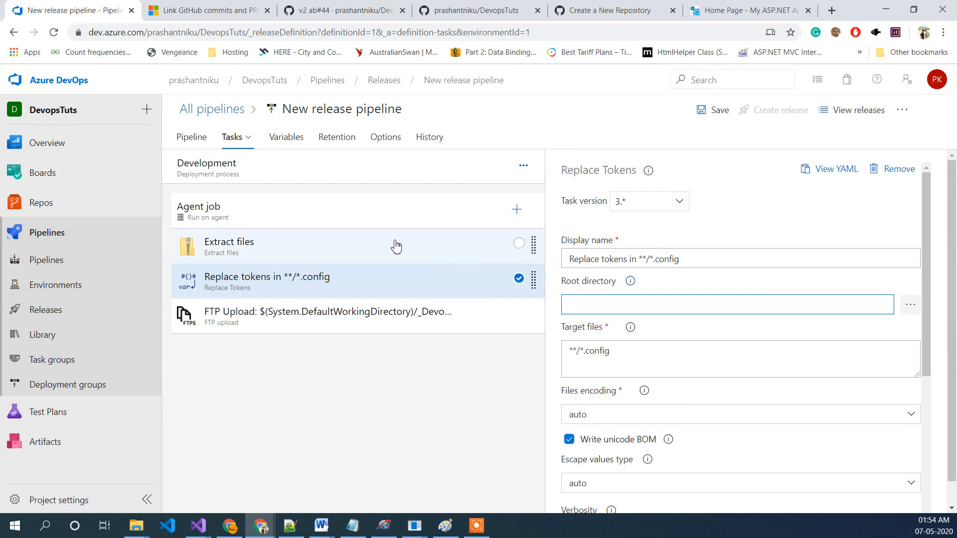
{"action": "left_click", "coordinate": [271, 247]}
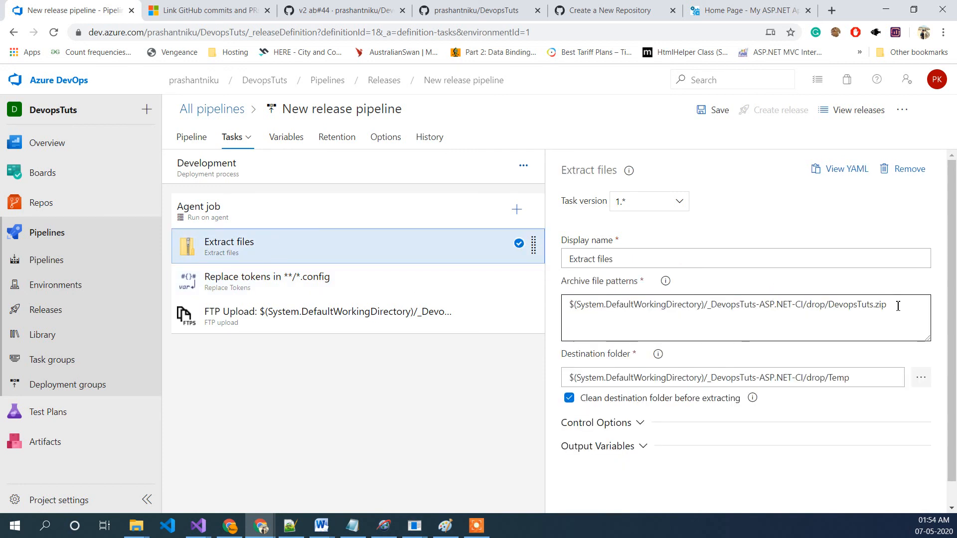
{"action": "left_click", "coordinate": [856, 378]}
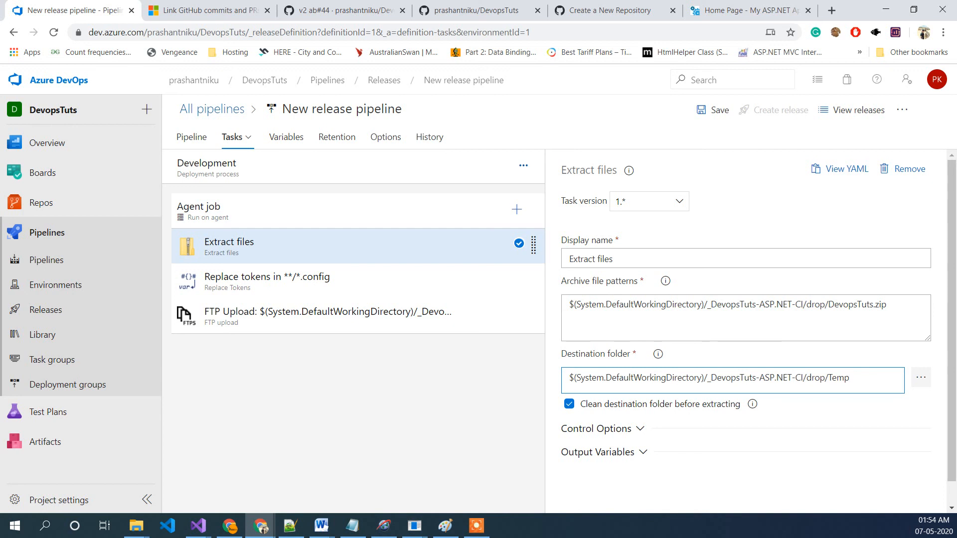
{"action": "left_click", "coordinate": [267, 279]}
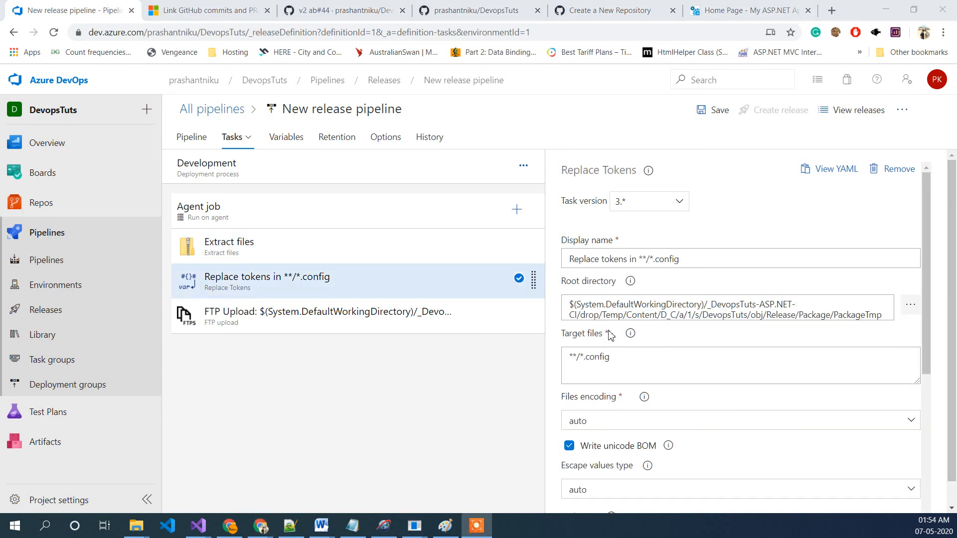
Step: Review the Replace Tokens task's target files, encoding and missing-variable settings
{"action": "scroll", "coordinate": [762, 302], "scroll_direction": "down", "scroll_amount": 1}
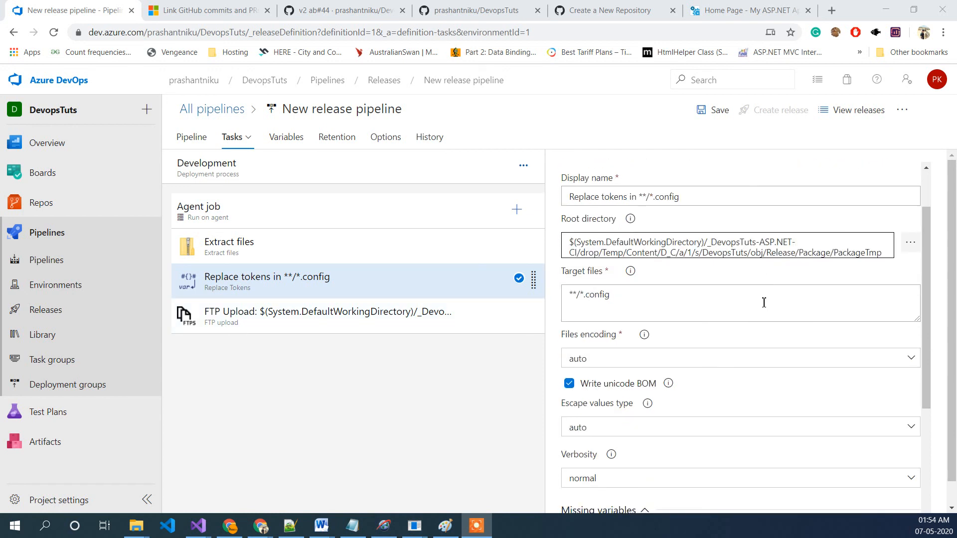
{"action": "scroll", "coordinate": [761, 300], "scroll_direction": "up", "scroll_amount": 1}
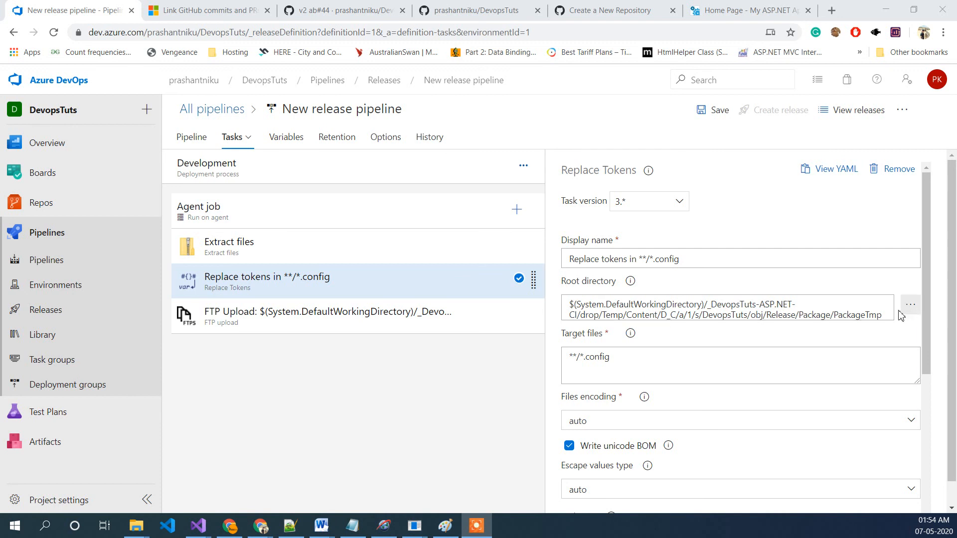
{"action": "left_click", "coordinate": [688, 363]}
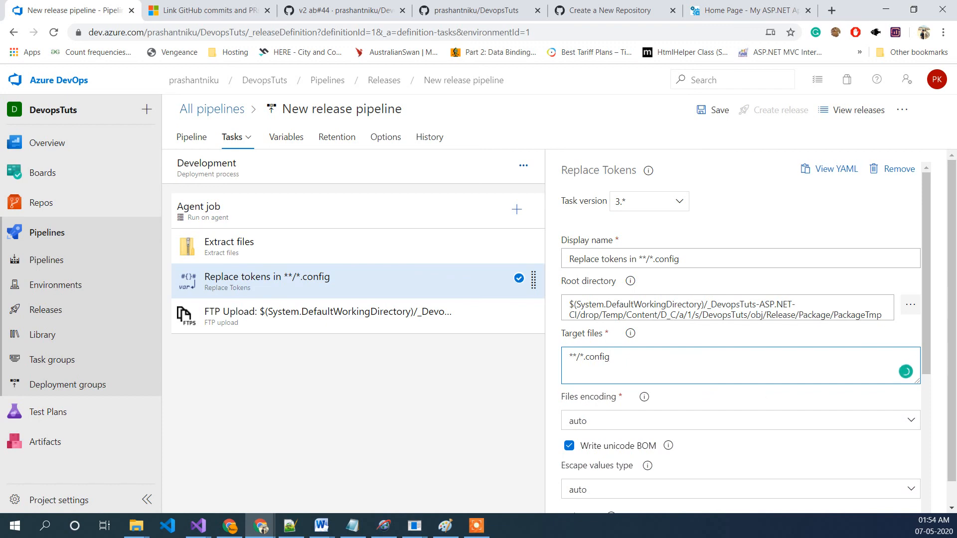
{"action": "scroll", "coordinate": [698, 366], "scroll_direction": "down", "scroll_amount": 4}
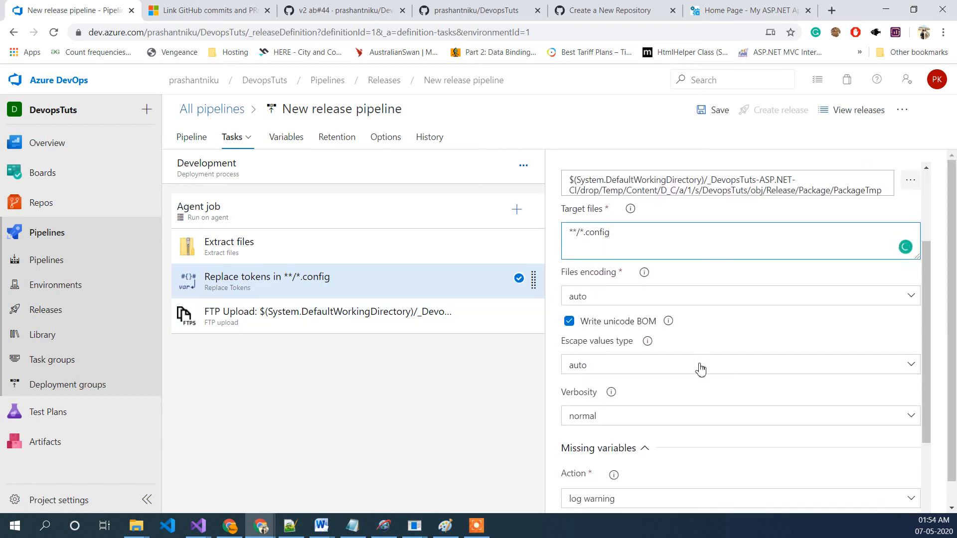
{"action": "scroll", "coordinate": [700, 375], "scroll_direction": "down", "scroll_amount": 2}
{"action": "scroll", "coordinate": [700, 376], "scroll_direction": "up", "scroll_amount": 5}
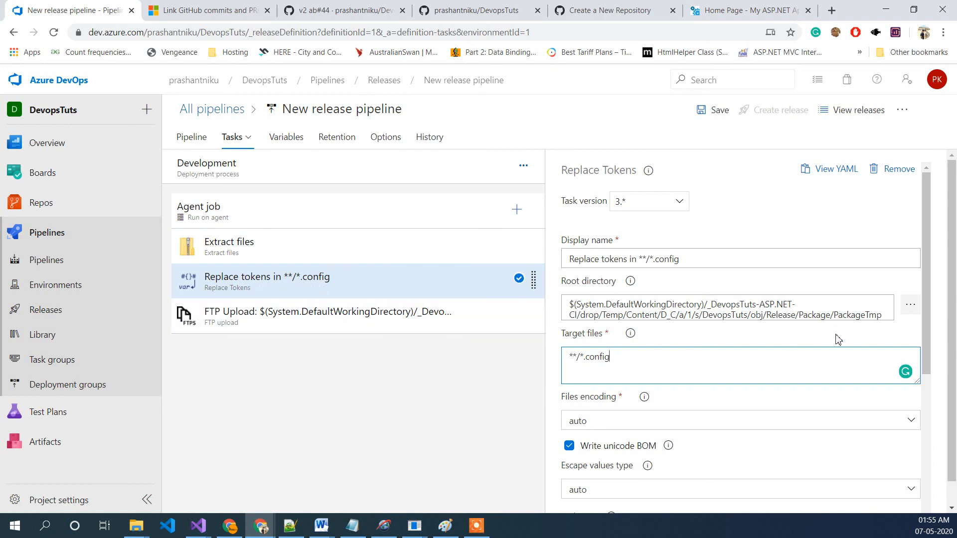
{"action": "left_click", "coordinate": [883, 316]}
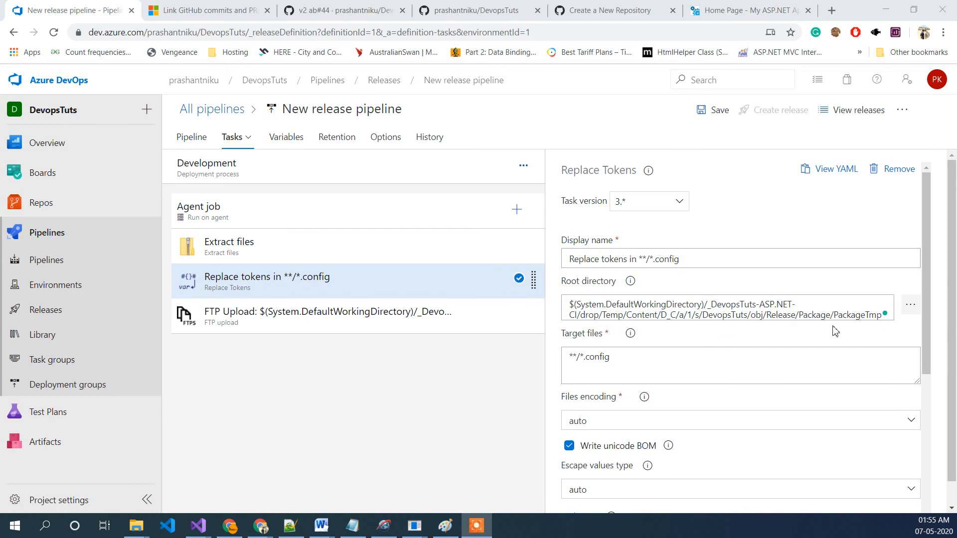
{"action": "scroll", "coordinate": [830, 342], "scroll_direction": "down", "scroll_amount": 5}
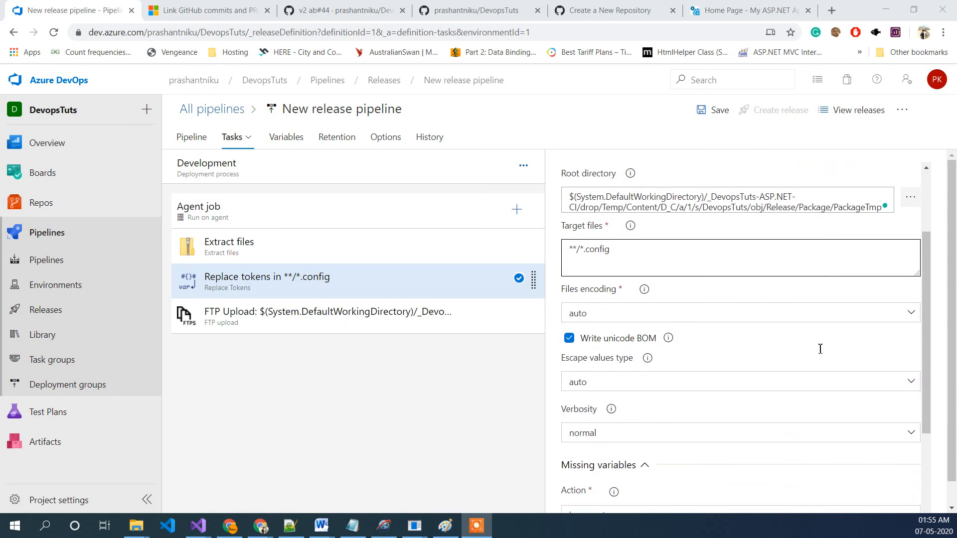
Step: Save the release pipeline and return to the Pipelines list
{"action": "scroll", "coordinate": [798, 379], "scroll_direction": "up", "scroll_amount": 3}
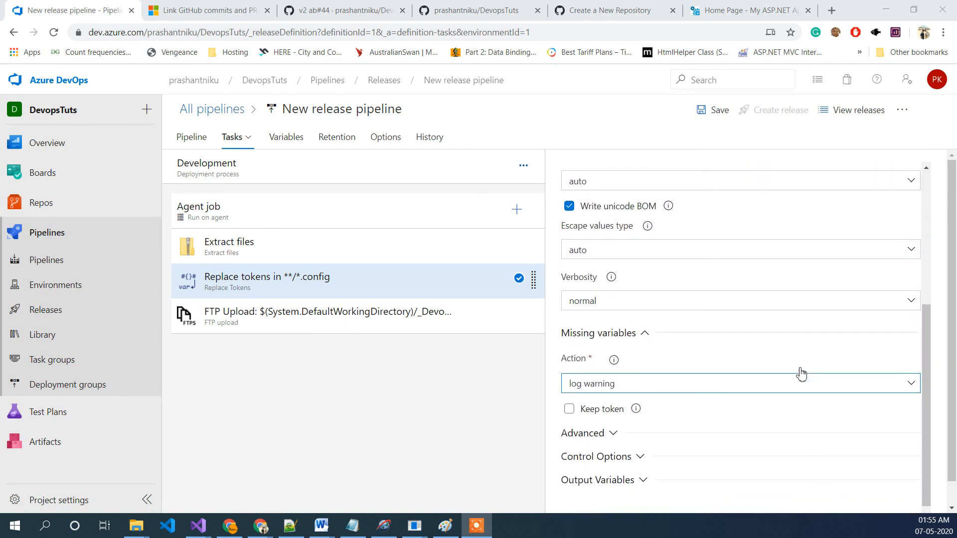
{"action": "left_click", "coordinate": [713, 112]}
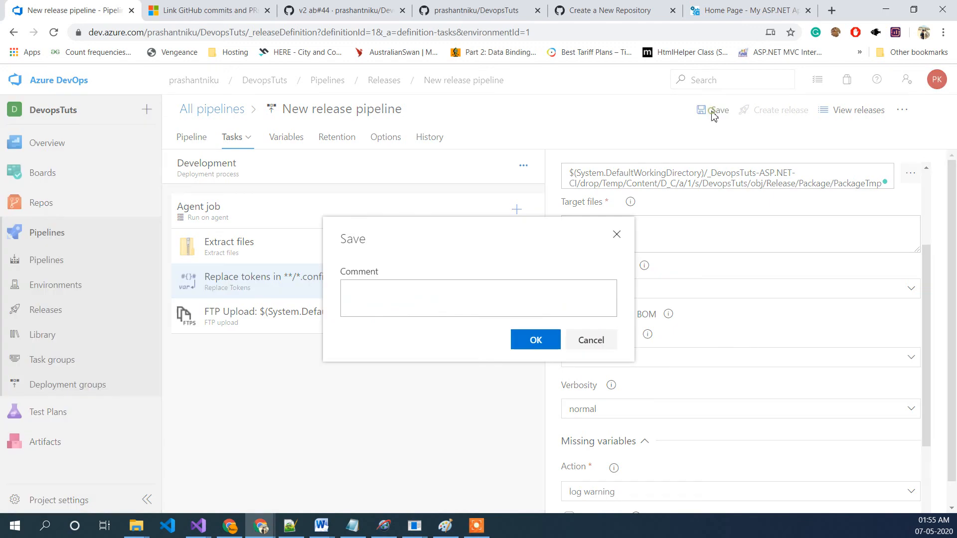
{"action": "left_click", "coordinate": [529, 343]}
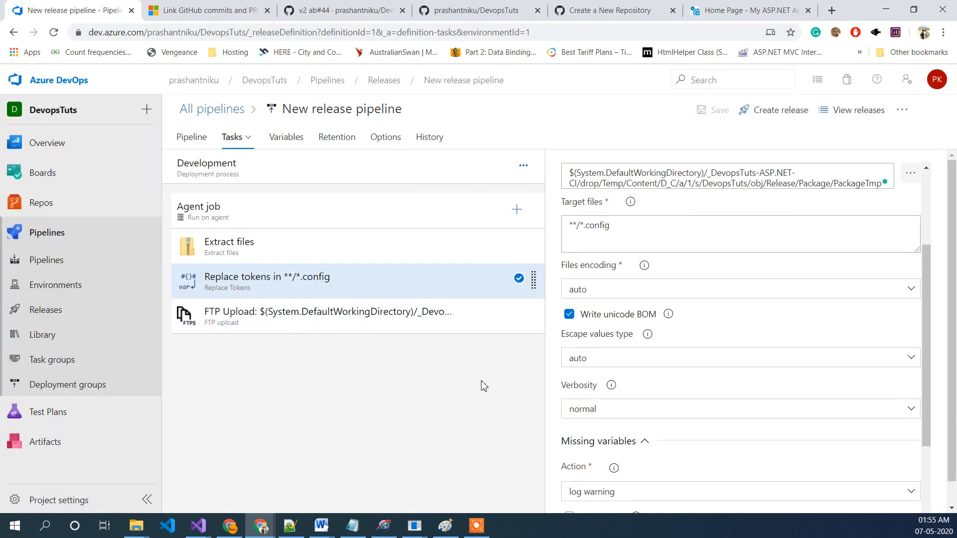
{"action": "scroll", "coordinate": [679, 427], "scroll_direction": "down", "scroll_amount": 3}
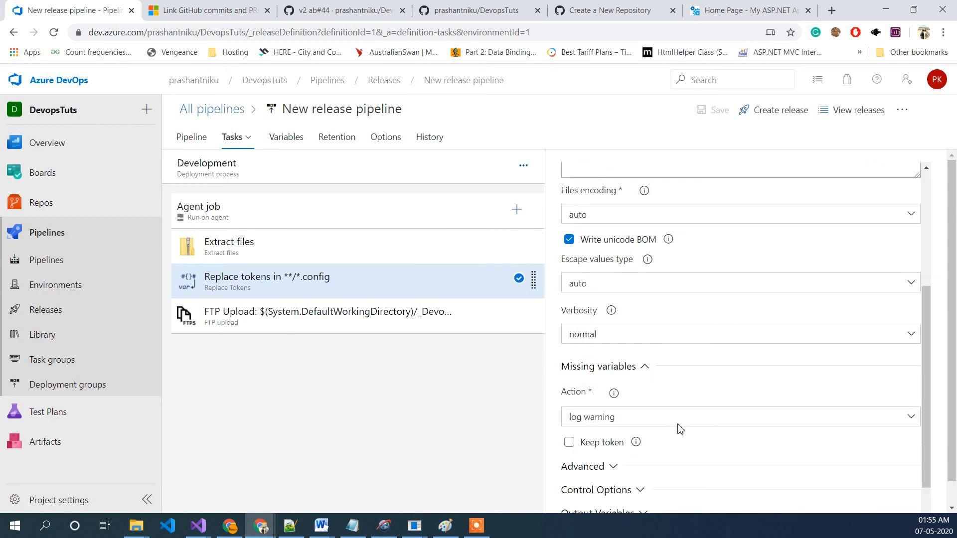
{"action": "scroll", "coordinate": [681, 428], "scroll_direction": "up", "scroll_amount": 4}
{"action": "scroll", "coordinate": [682, 427], "scroll_direction": "up", "scroll_amount": 2}
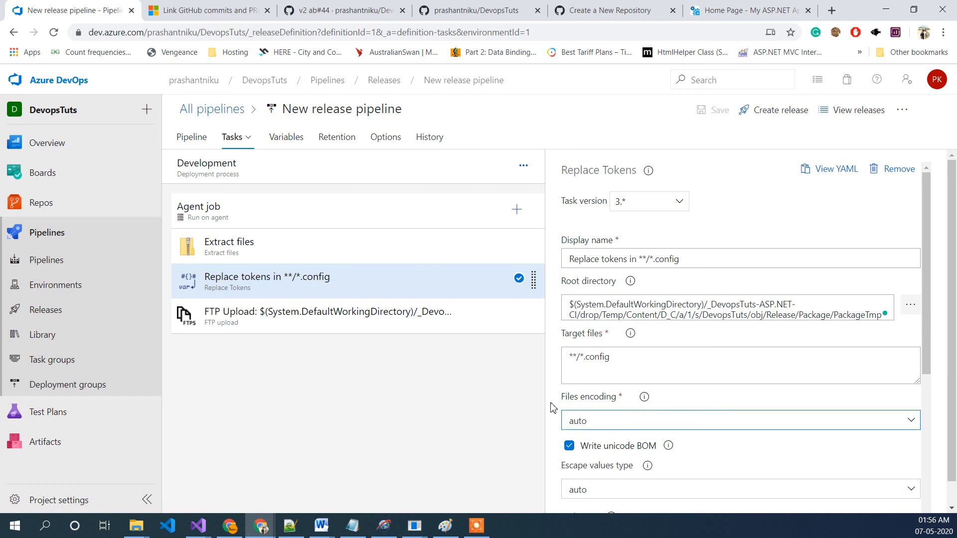
{"action": "left_click", "coordinate": [50, 231]}
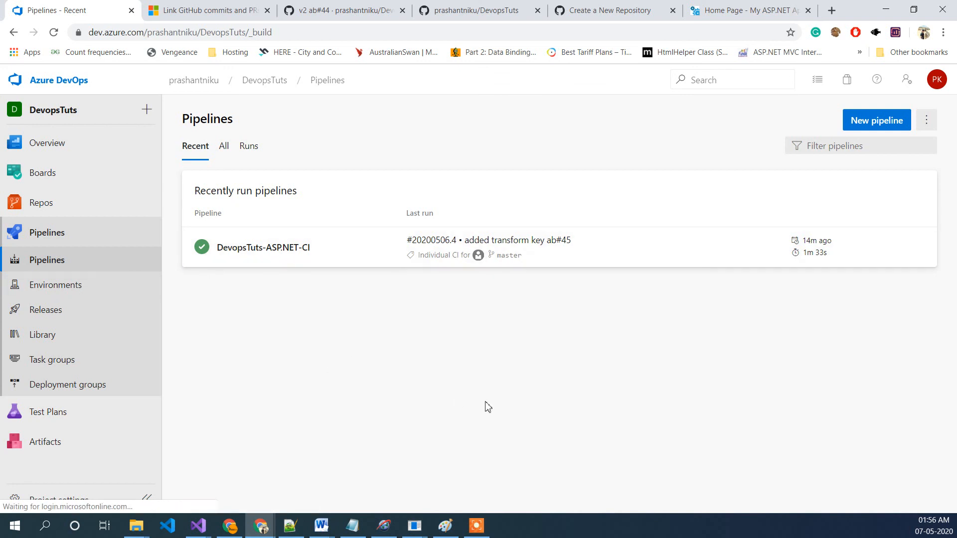
{"action": "mouse_move", "coordinate": [86, 180]}
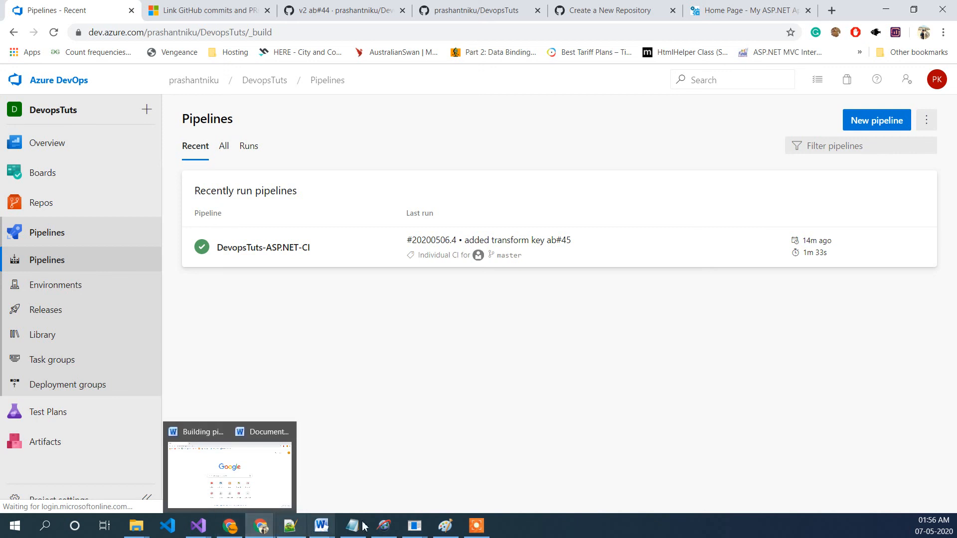
Step: Switch to Visual Studio and change the Index.cshtml heading to ASP.NET v3, then save the file
{"action": "mouse_move", "coordinate": [344, 536]}
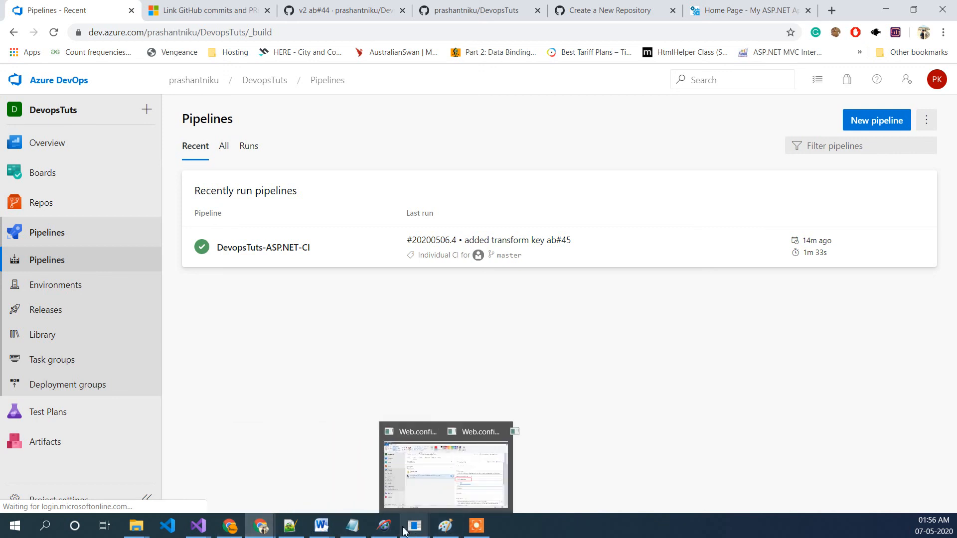
{"action": "mouse_move", "coordinate": [204, 527]}
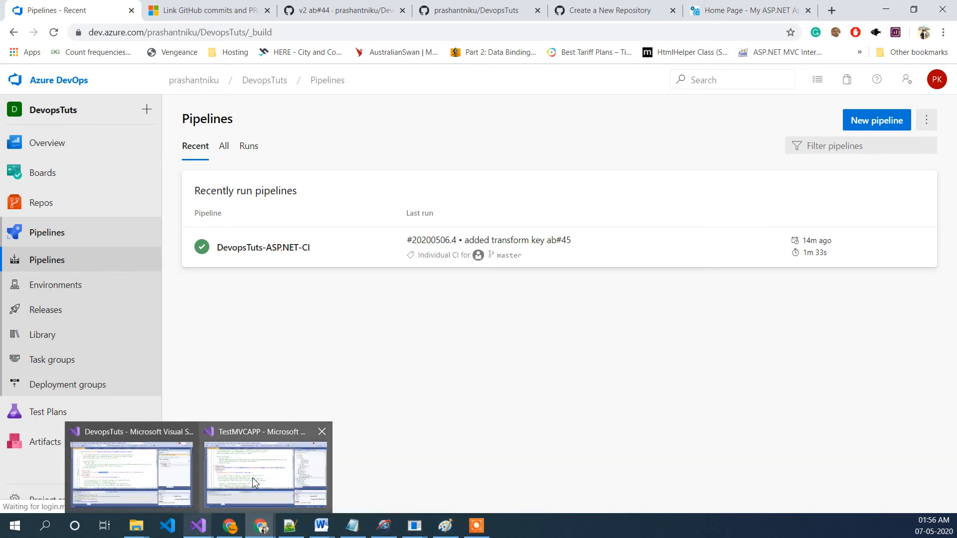
{"action": "mouse_move", "coordinate": [255, 482]}
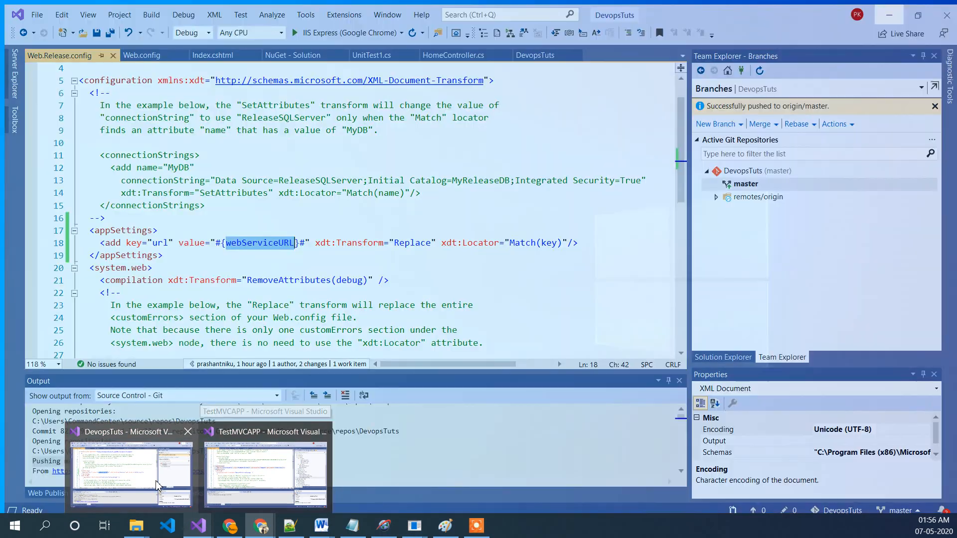
{"action": "left_click", "coordinate": [164, 486]}
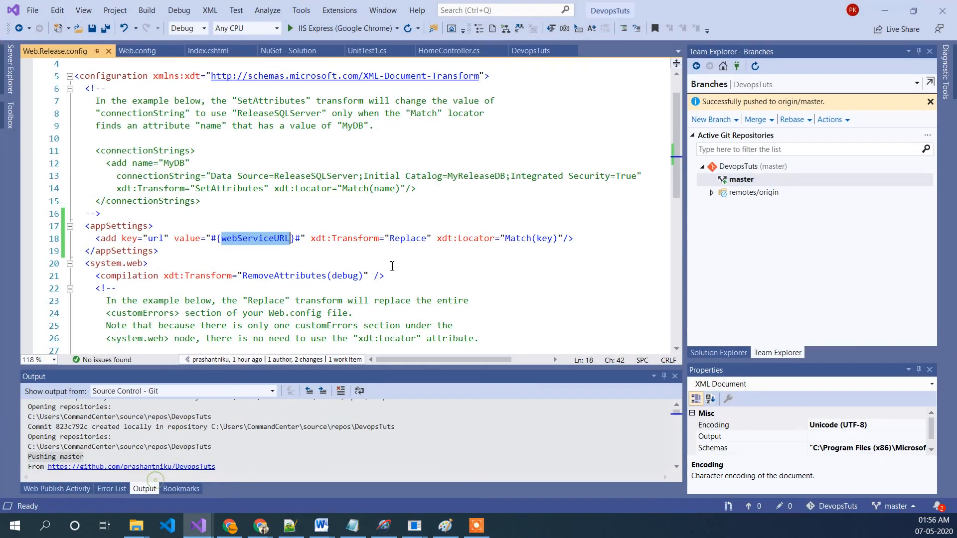
{"action": "left_click", "coordinate": [396, 260]}
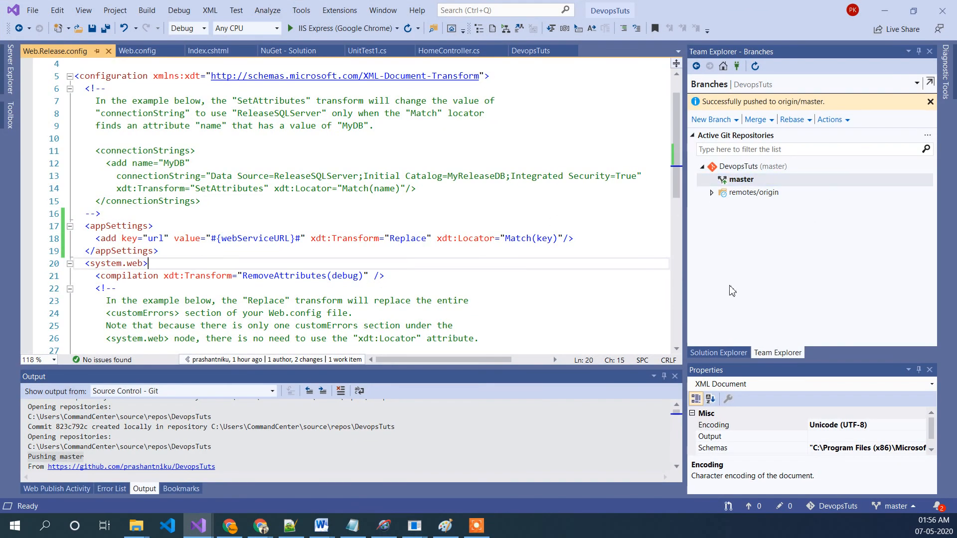
{"action": "left_click", "coordinate": [729, 354]}
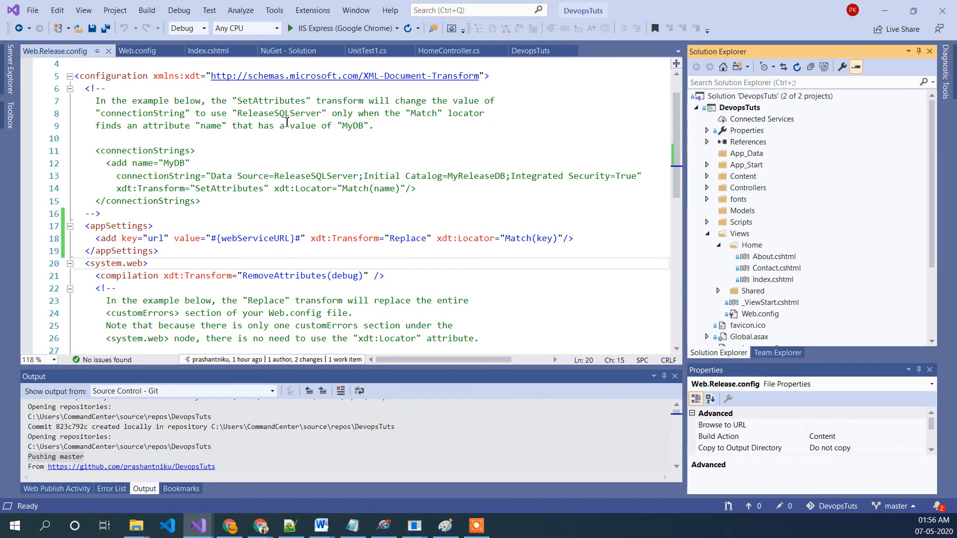
{"action": "left_click", "coordinate": [209, 50]}
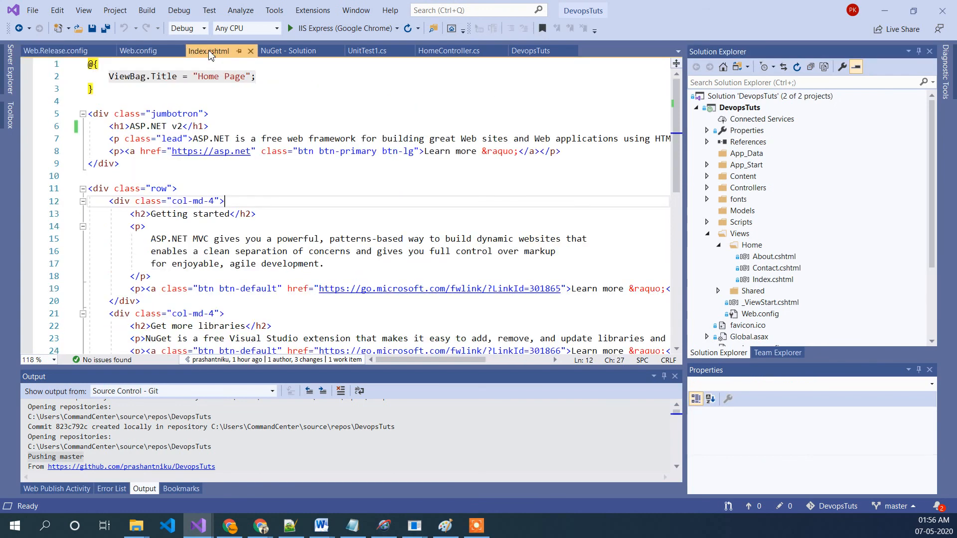
{"action": "left_click", "coordinate": [182, 127]}
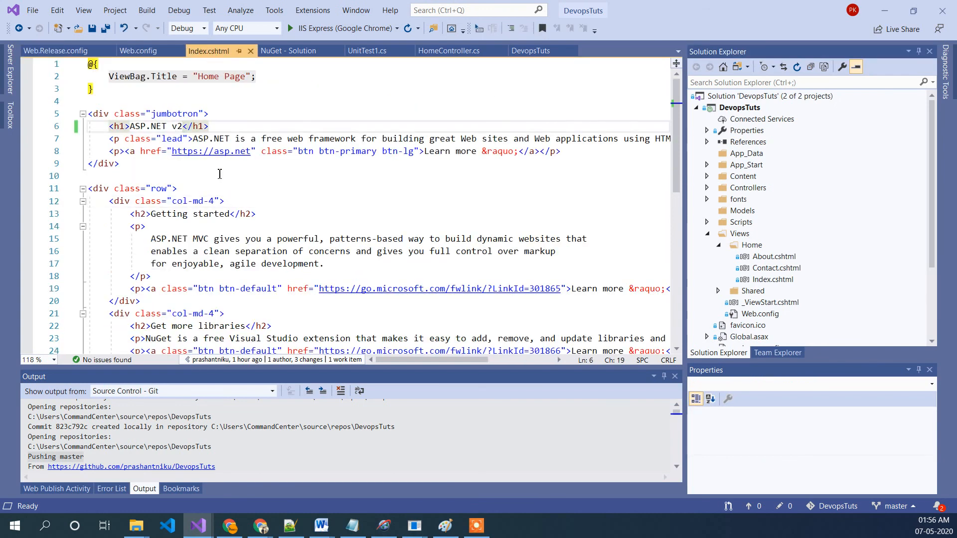
{"action": "key", "text": "BackSpace"}
{"action": "type", "text": "3"}
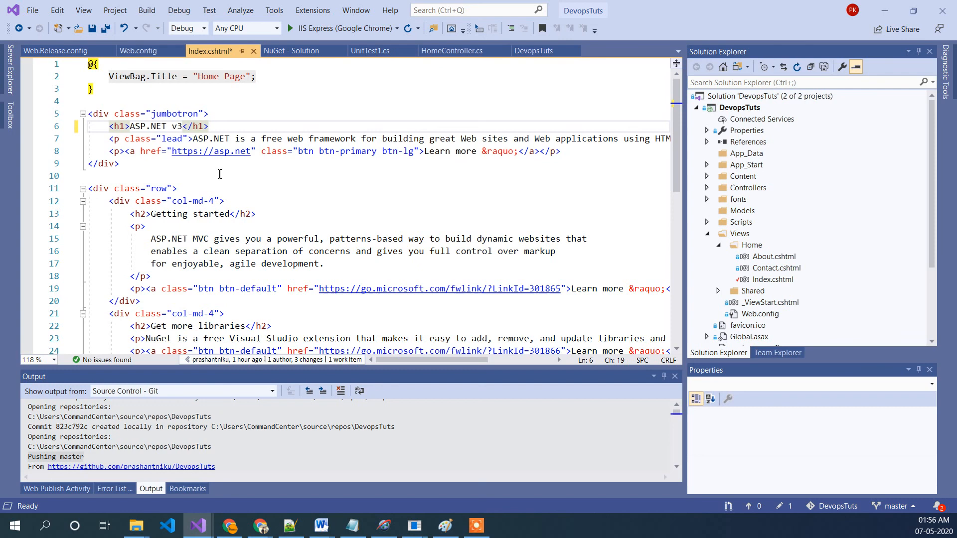
{"action": "left_click", "coordinate": [263, 173]}
{"action": "key", "text": "ctrl+s"}
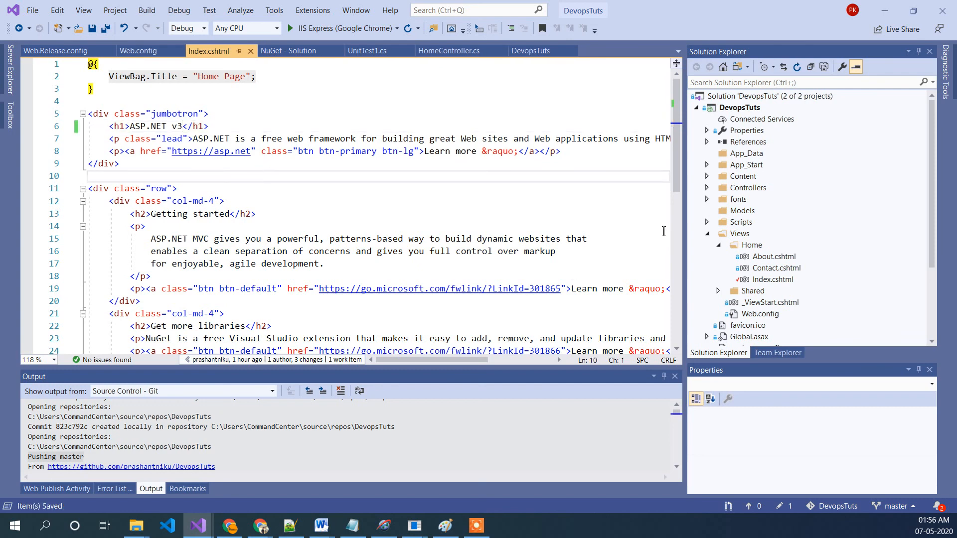
Step: Commit the Index.cshtml change with the message "v3 ab#45 did some changes"
{"action": "left_click", "coordinate": [770, 352]}
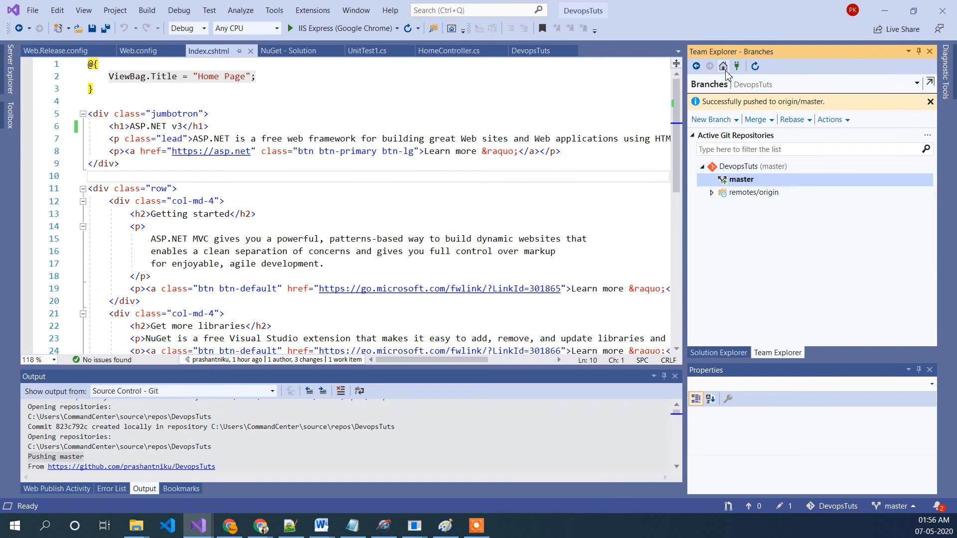
{"action": "left_click", "coordinate": [723, 67]}
{"action": "left_click", "coordinate": [732, 164]}
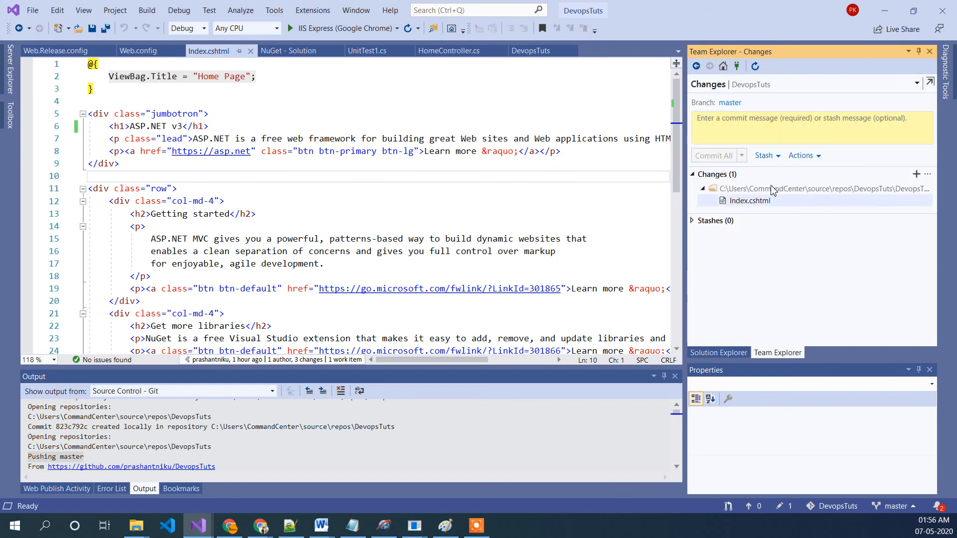
{"action": "left_click", "coordinate": [743, 125]}
{"action": "type", "text": "v3"}
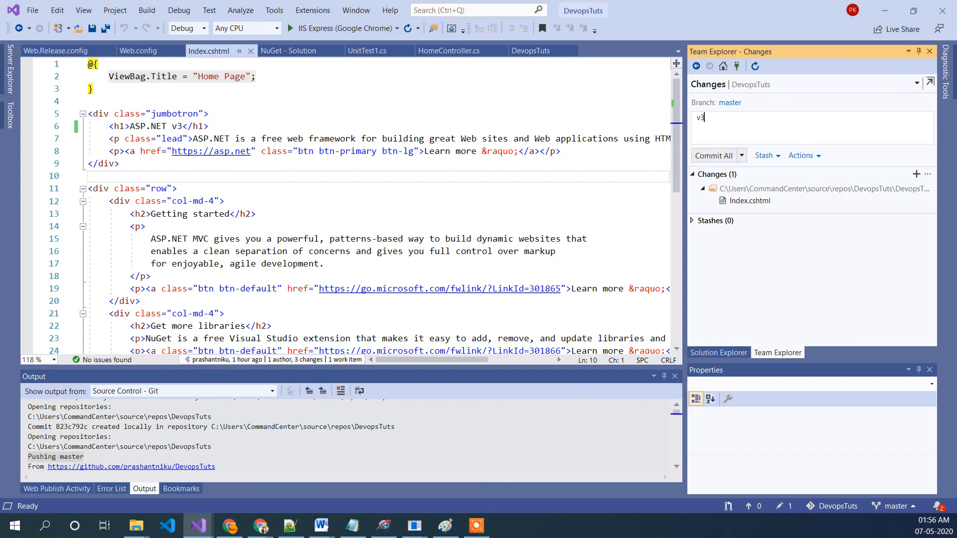
{"action": "type", "text": " ab#45"}
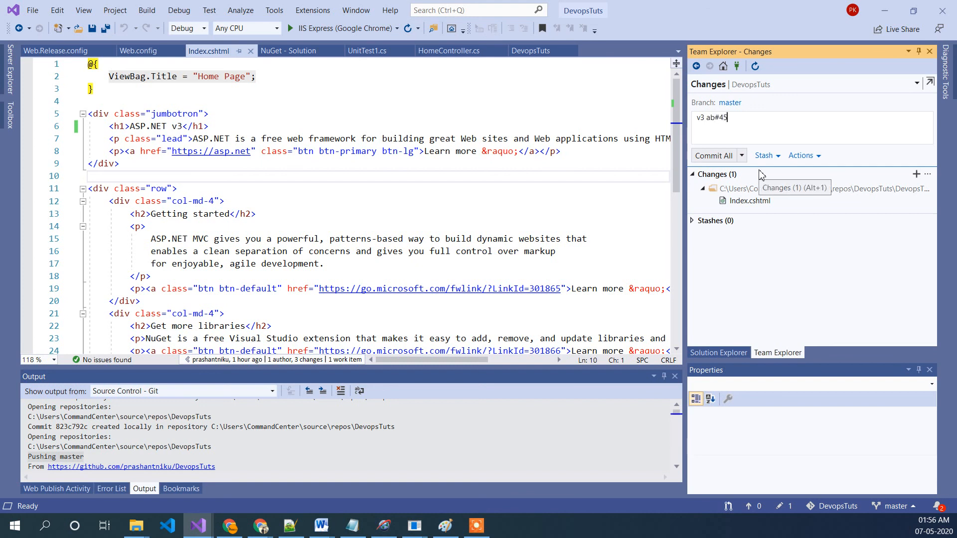
{"action": "type", "text": " dis some change"}
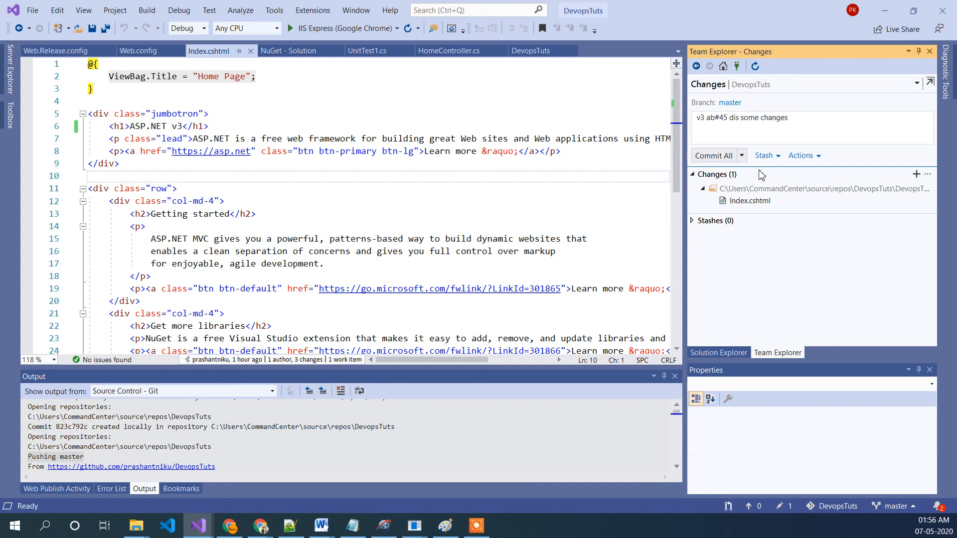
{"action": "type", "text": "s"}
{"action": "key", "text": "BackSpace"}
{"action": "type", "text": "d"}
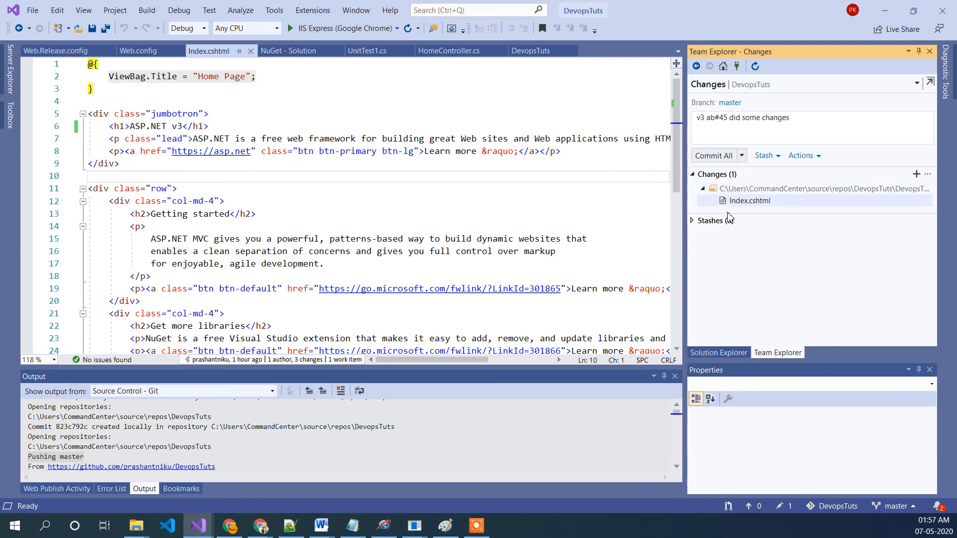
{"action": "left_click", "coordinate": [727, 156]}
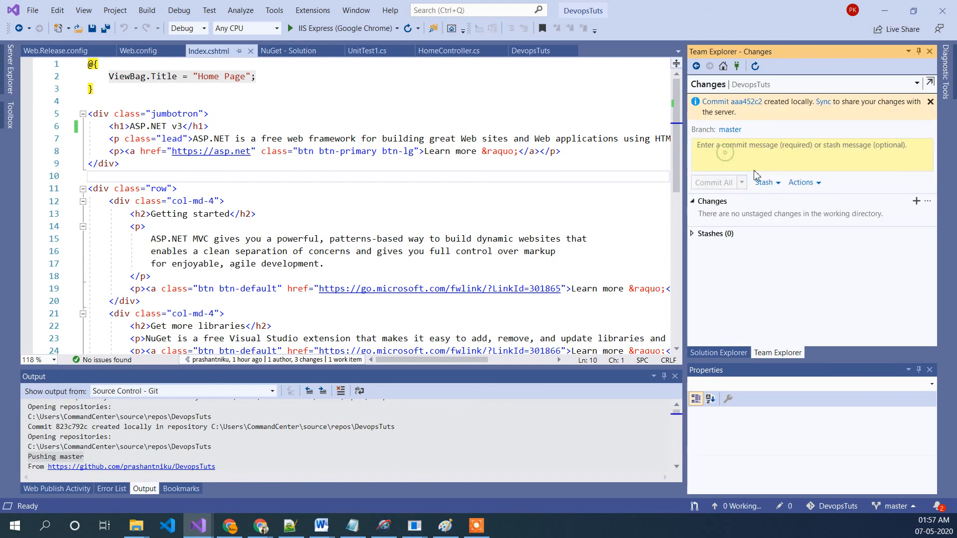
Step: Push the master branch to the remote origin
{"action": "left_click", "coordinate": [723, 65]}
{"action": "left_click", "coordinate": [818, 165]}
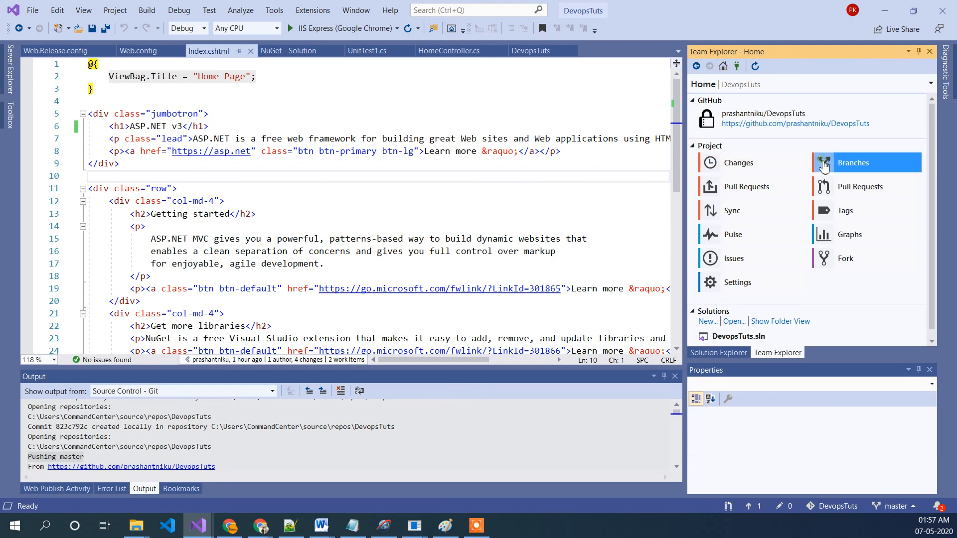
{"action": "right_click", "coordinate": [763, 164]}
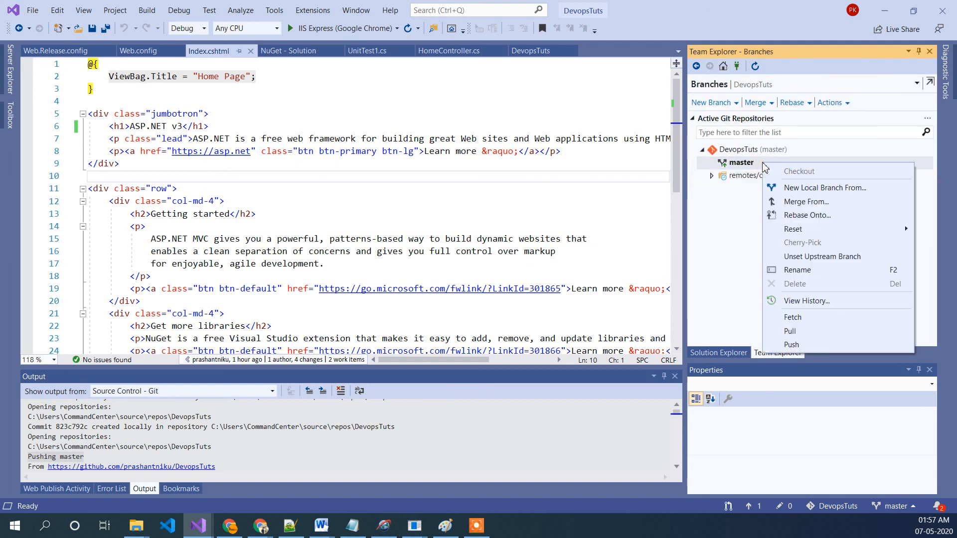
{"action": "left_click", "coordinate": [807, 344]}
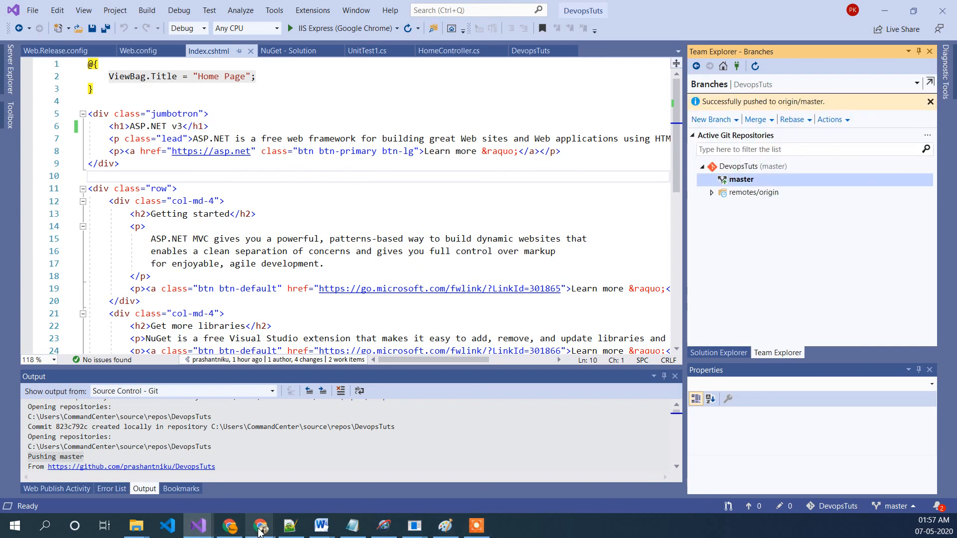
Step: Open the new CI build run for the v3 commit in Azure DevOps and inspect its job steps
{"action": "mouse_move", "coordinate": [259, 532]}
{"action": "left_click", "coordinate": [297, 496]}
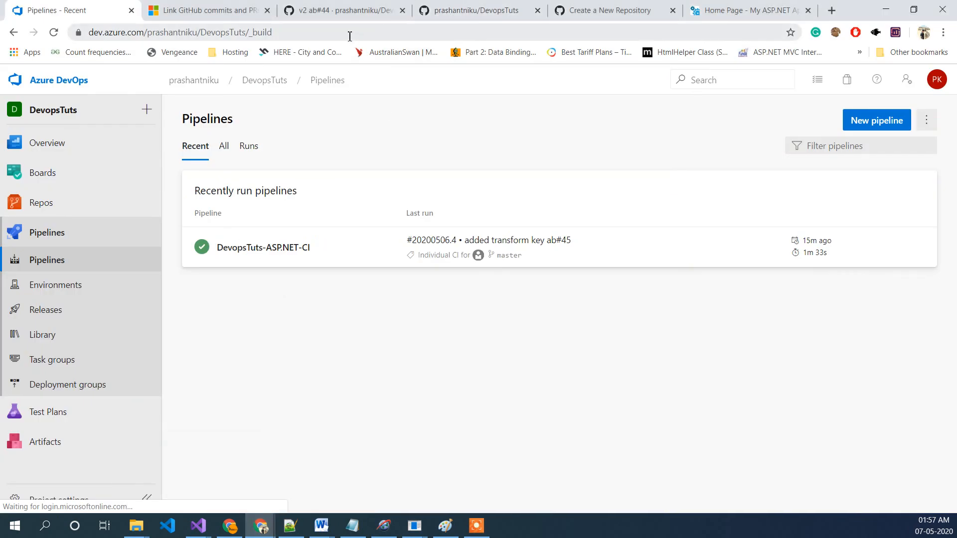
{"action": "left_click", "coordinate": [61, 231]}
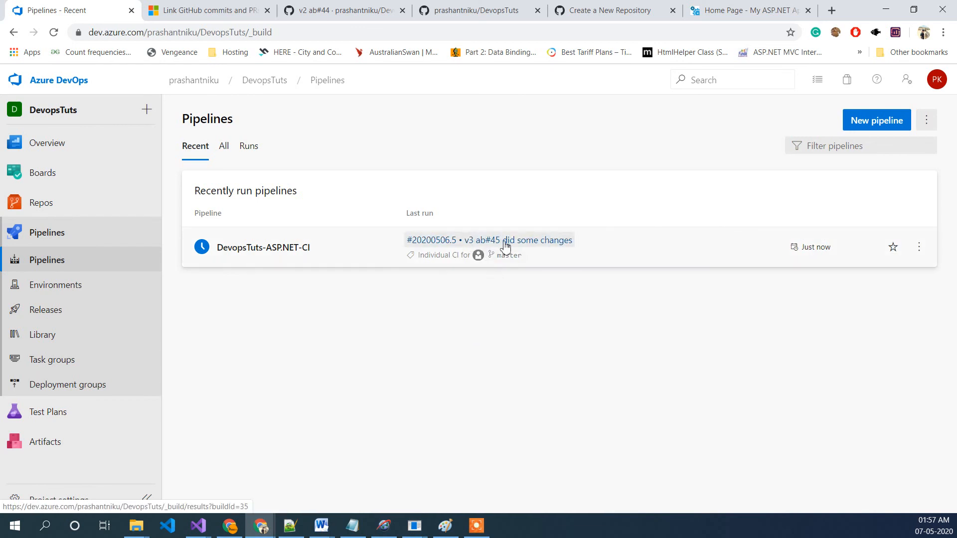
{"action": "left_click", "coordinate": [571, 245]}
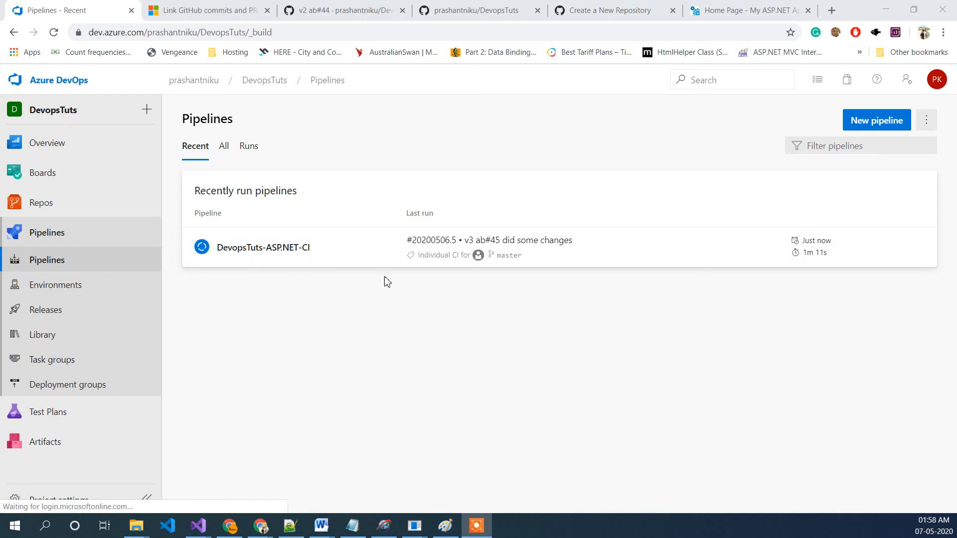
{"action": "left_click", "coordinate": [289, 252]}
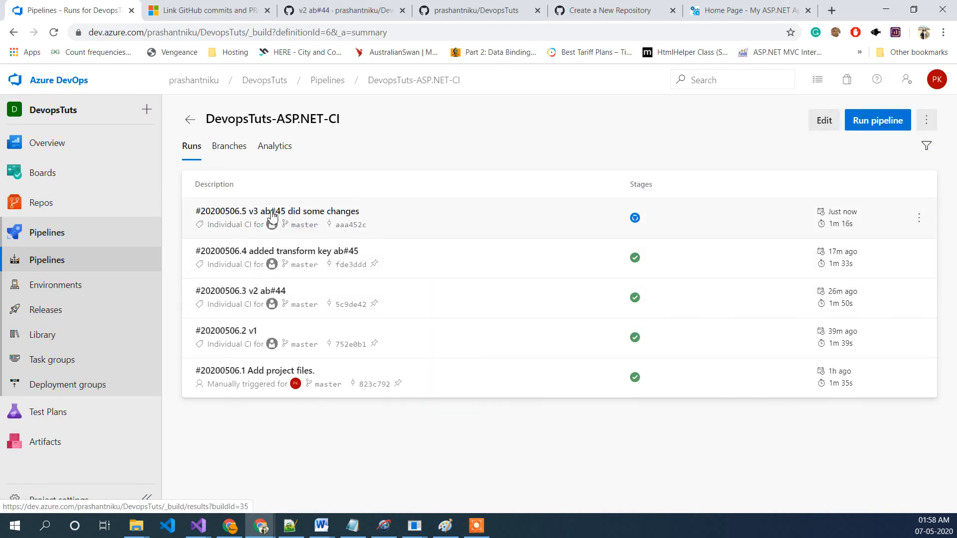
{"action": "left_click", "coordinate": [638, 219]}
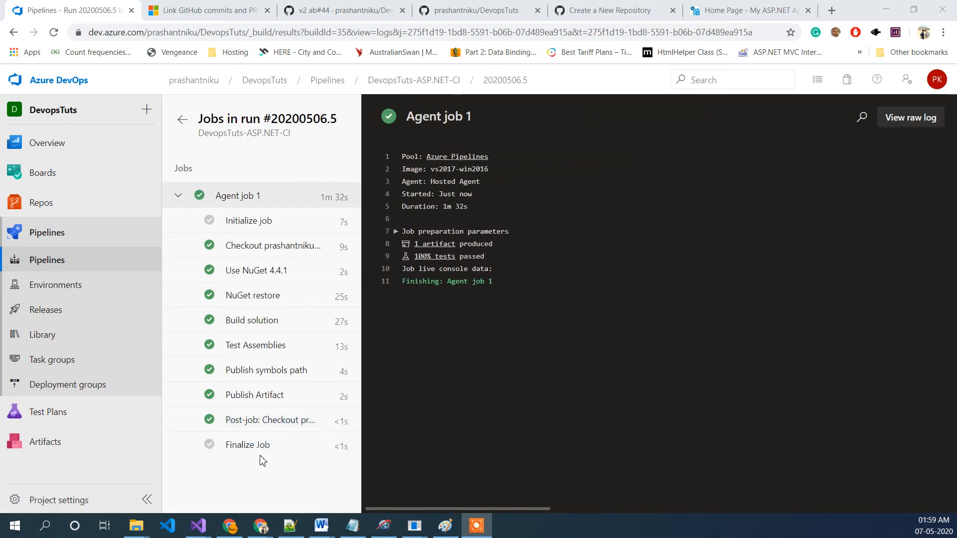
{"action": "left_click", "coordinate": [259, 451]}
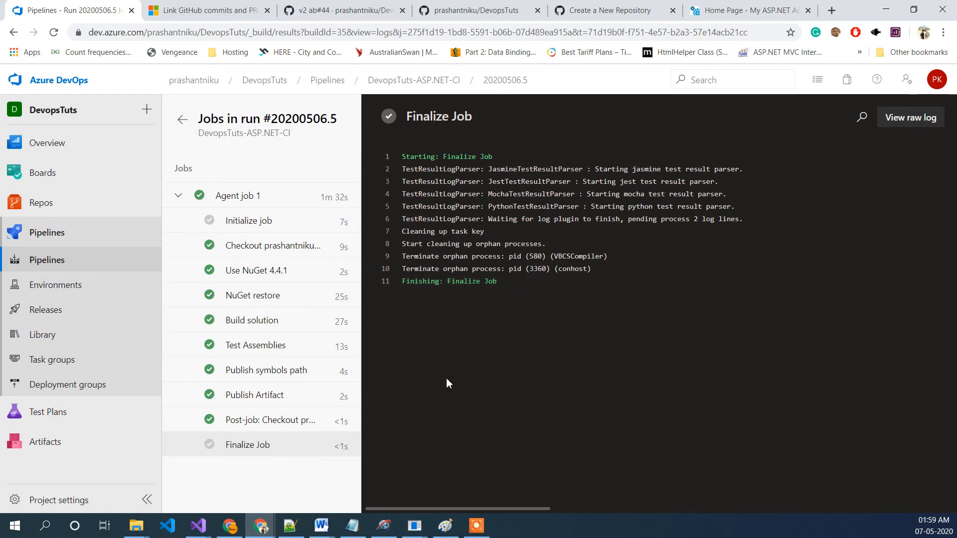
Step: Open Release-5's Development stage logs and examine the Replace tokens task output
{"action": "left_click", "coordinate": [58, 314]}
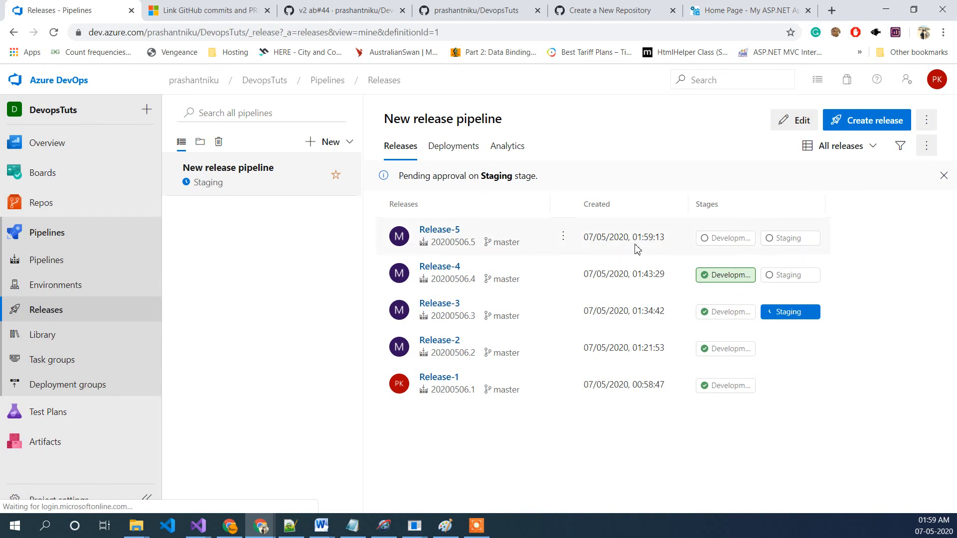
{"action": "left_click", "coordinate": [719, 242]}
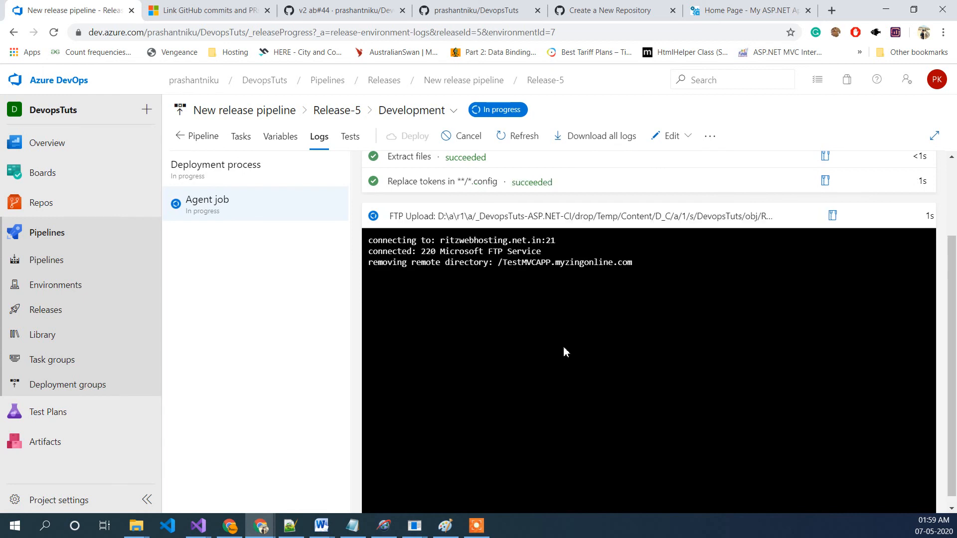
{"action": "left_click", "coordinate": [448, 183]}
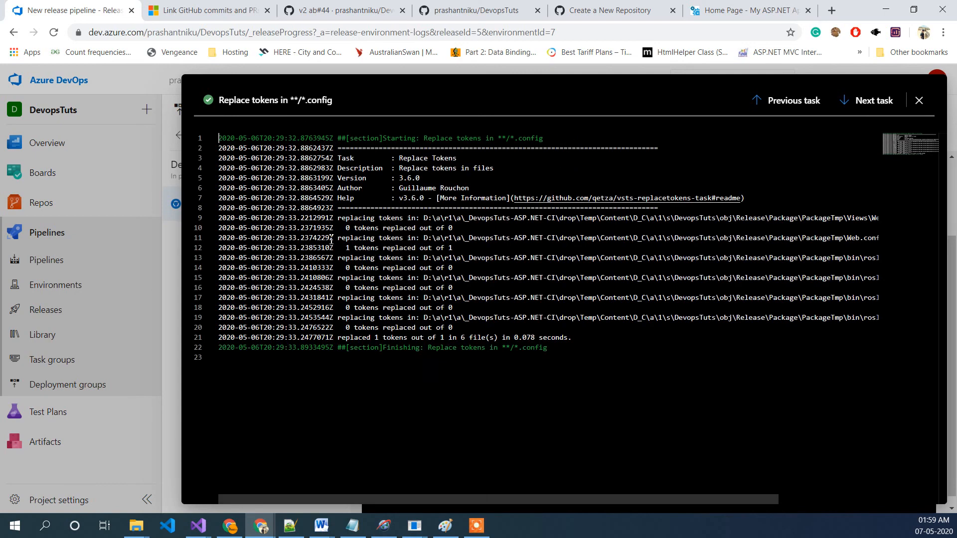
{"action": "left_click_drag", "start_coordinate": [341, 248], "coordinate": [450, 248]}
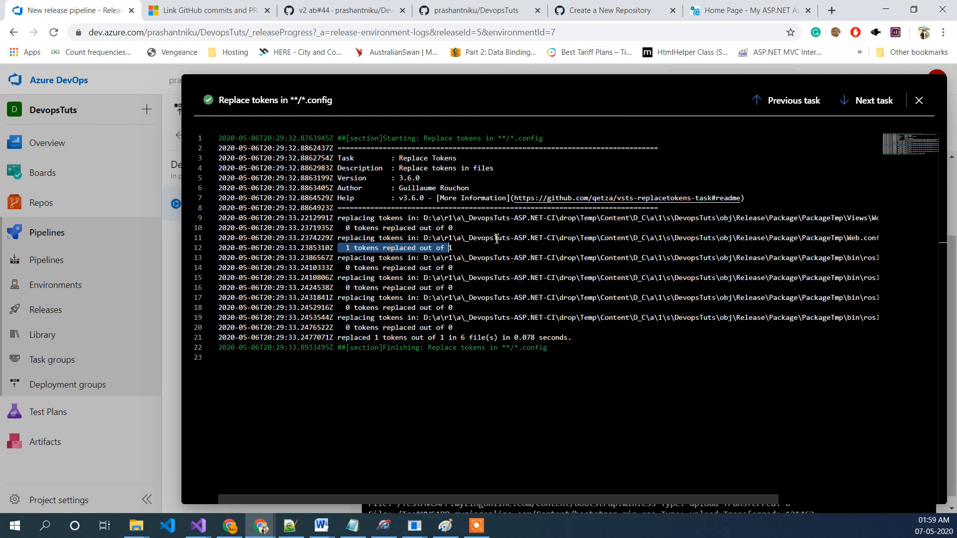
{"action": "left_click", "coordinate": [920, 104]}
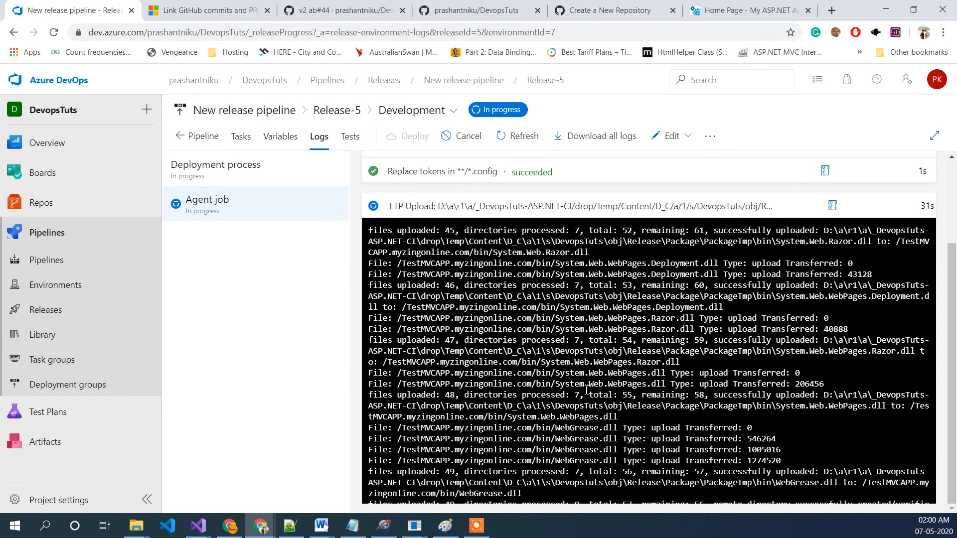
Step: Review Release-5's tasks and variables, then open the Staging stage details and its commits
{"action": "left_click", "coordinate": [242, 139]}
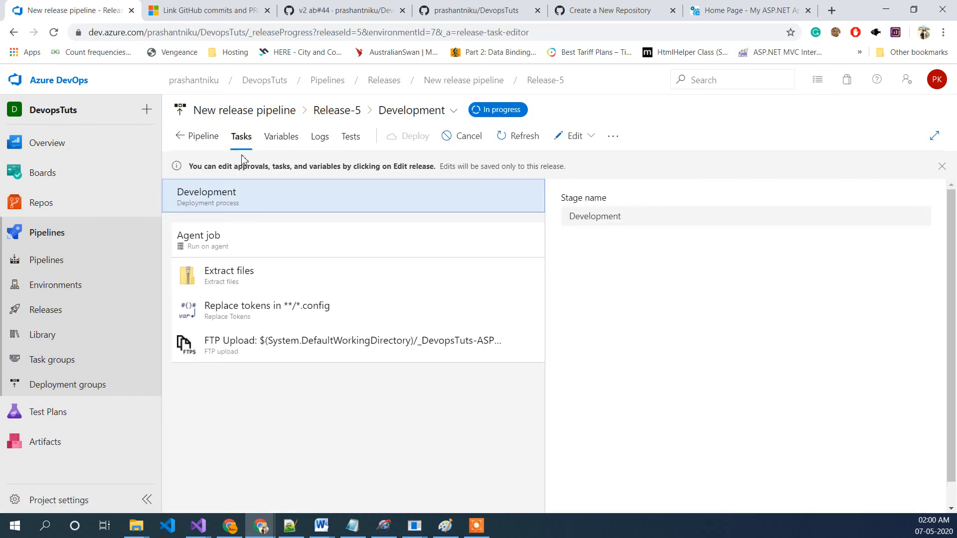
{"action": "left_click", "coordinate": [274, 143]}
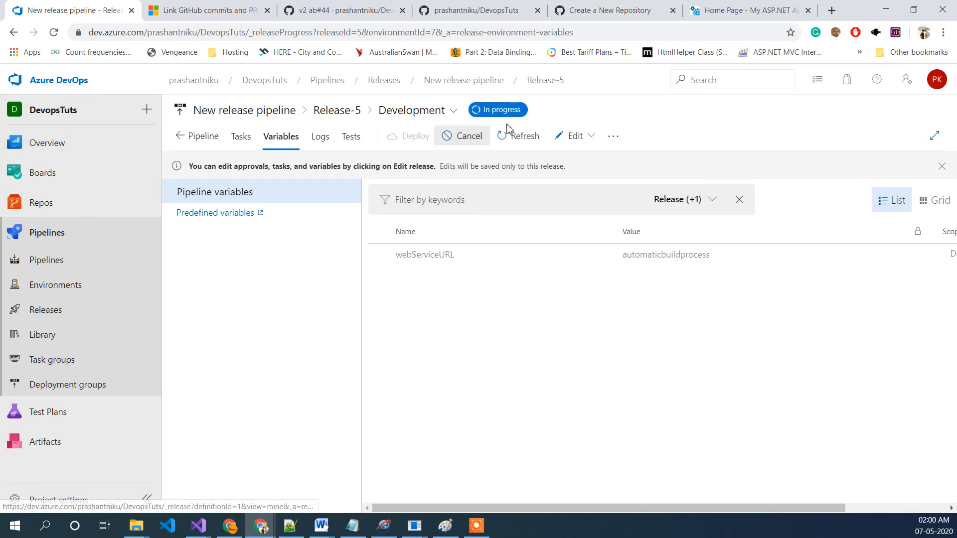
{"action": "left_click", "coordinate": [180, 137]}
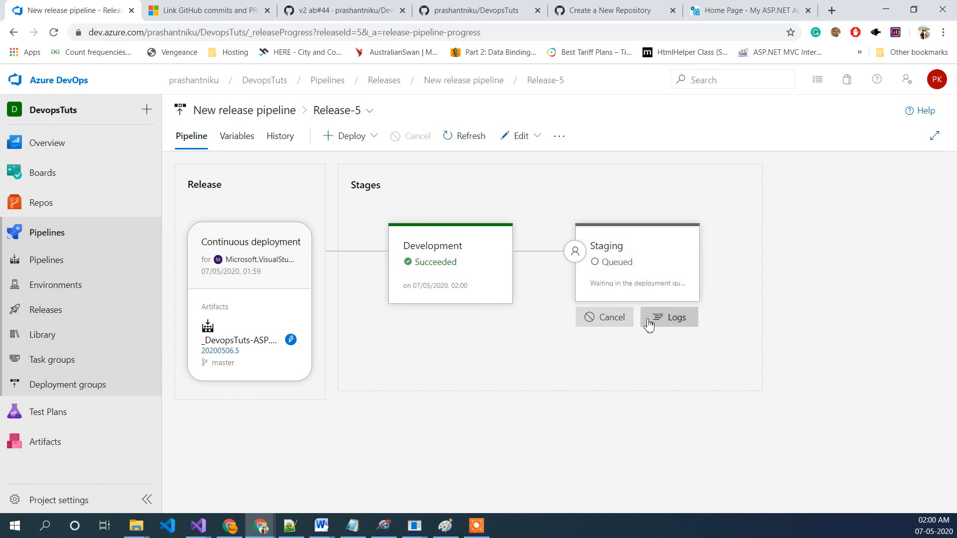
{"action": "left_click", "coordinate": [661, 296]}
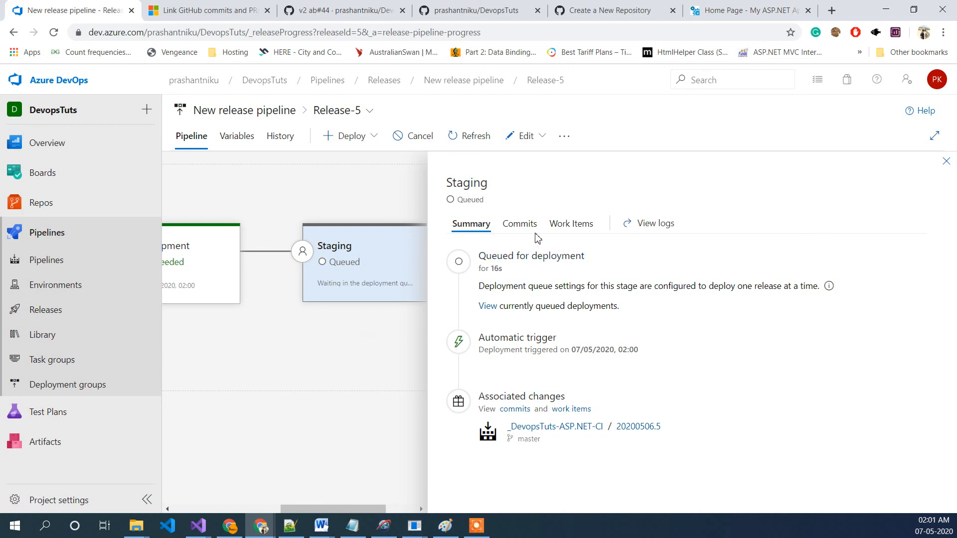
{"action": "left_click", "coordinate": [524, 224]}
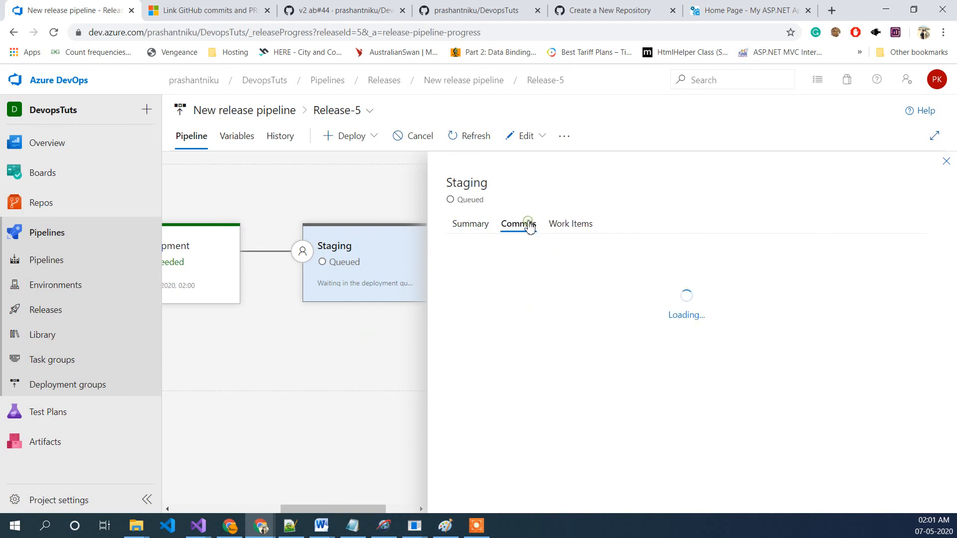
Step: Close the Staging stage details panel to return to the release pipeline view
{"action": "left_click", "coordinate": [945, 163]}
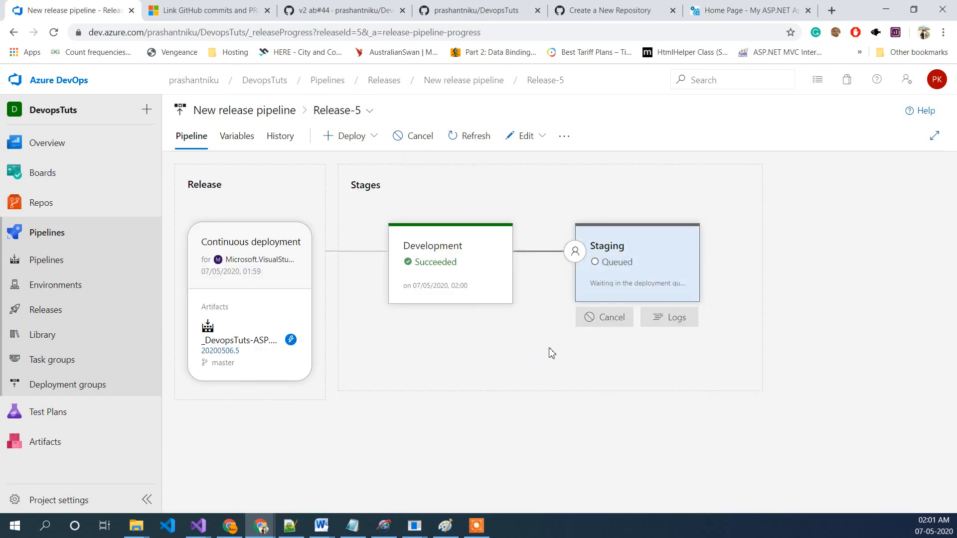
{"action": "mouse_move", "coordinate": [486, 323]}
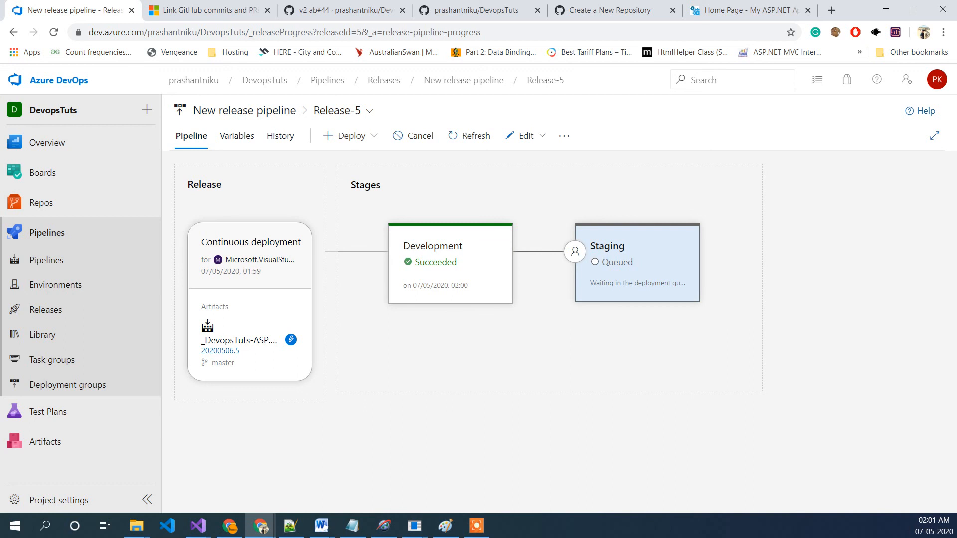
{"action": "key", "text": "alt+Tab"}
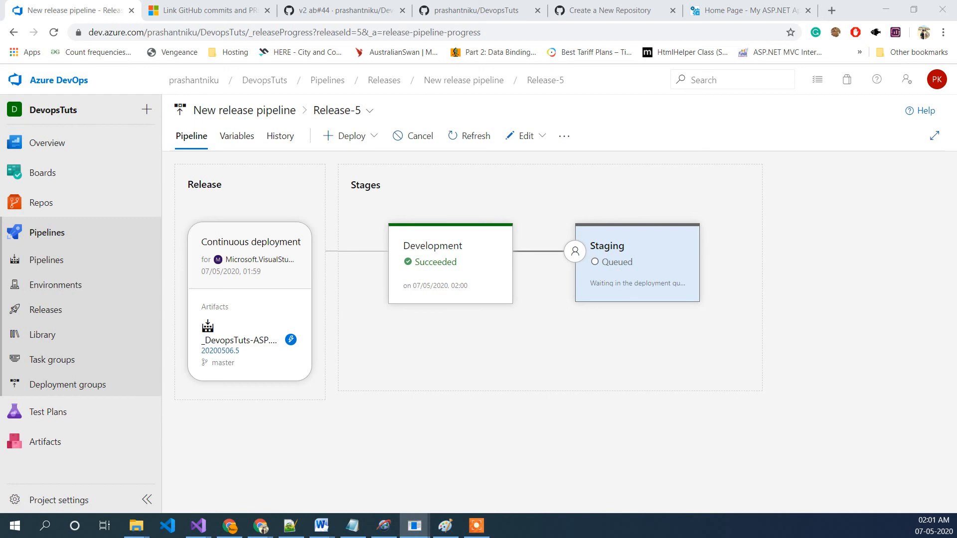
Step: Switch to the Web.config file in Notepad and highlight the url appSetting line to examine its value
{"action": "left_click", "coordinate": [414, 525]}
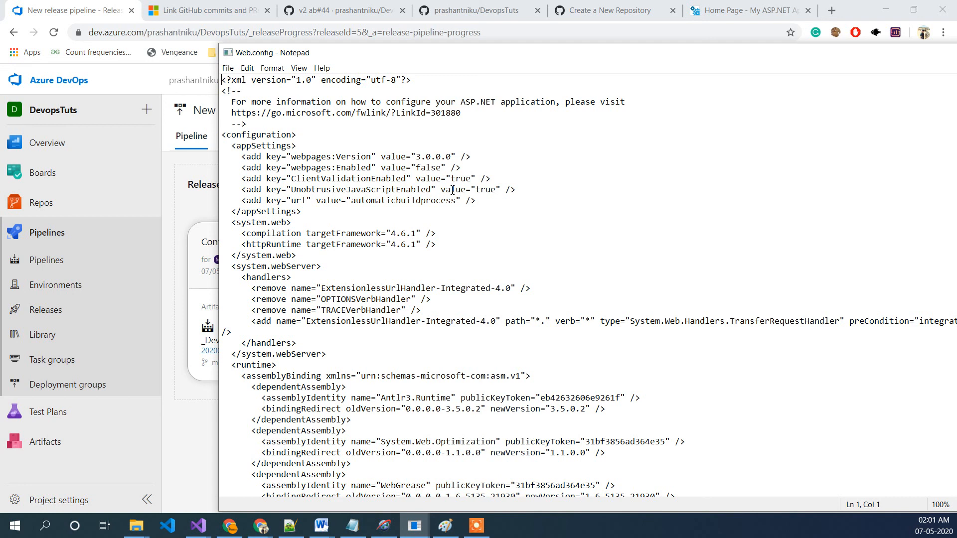
{"action": "left_click", "coordinate": [373, 200]}
{"action": "left_click_drag", "start_coordinate": [457, 201], "coordinate": [353, 200]}
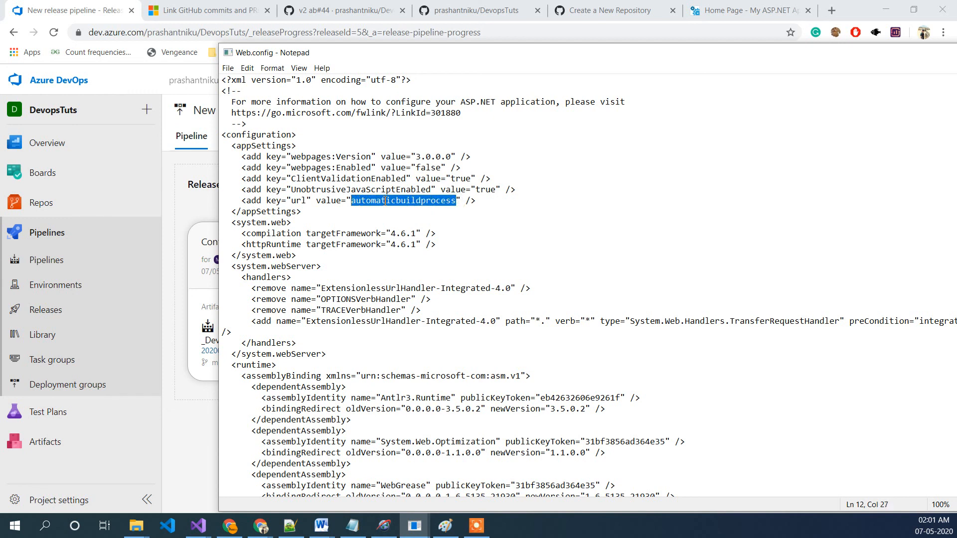
{"action": "left_click_drag", "start_coordinate": [238, 200], "coordinate": [487, 203]}
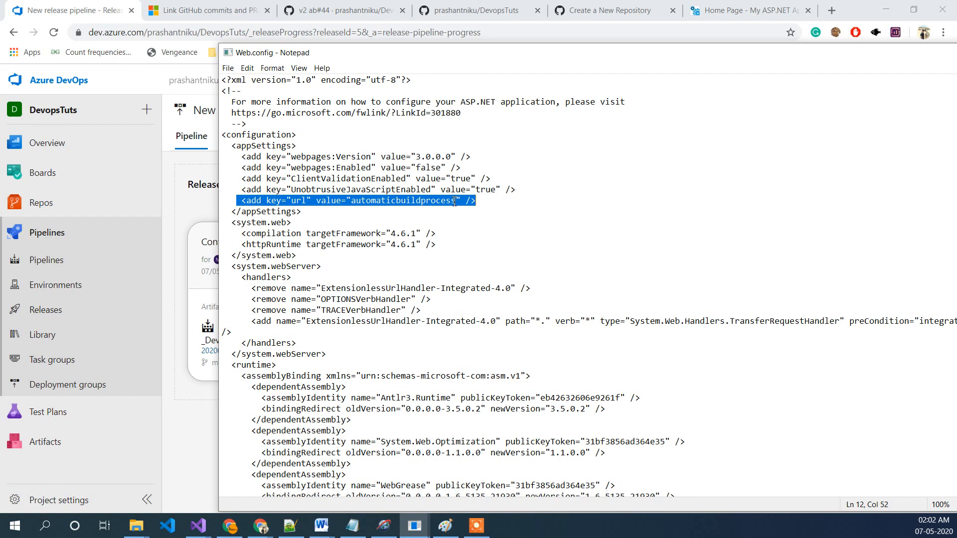
{"action": "left_click_drag", "start_coordinate": [473, 55], "coordinate": [352, 31]}
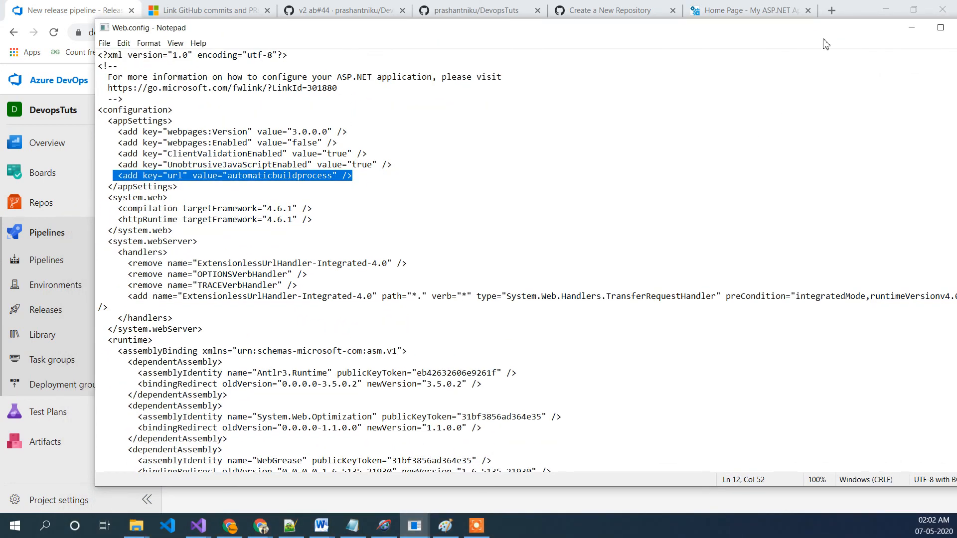
{"action": "left_click_drag", "start_coordinate": [822, 32], "coordinate": [719, 33]}
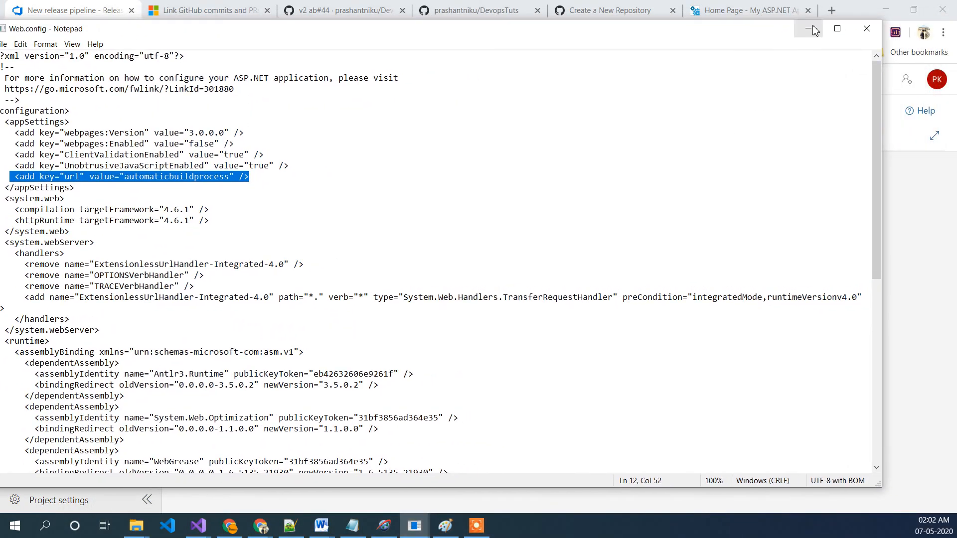